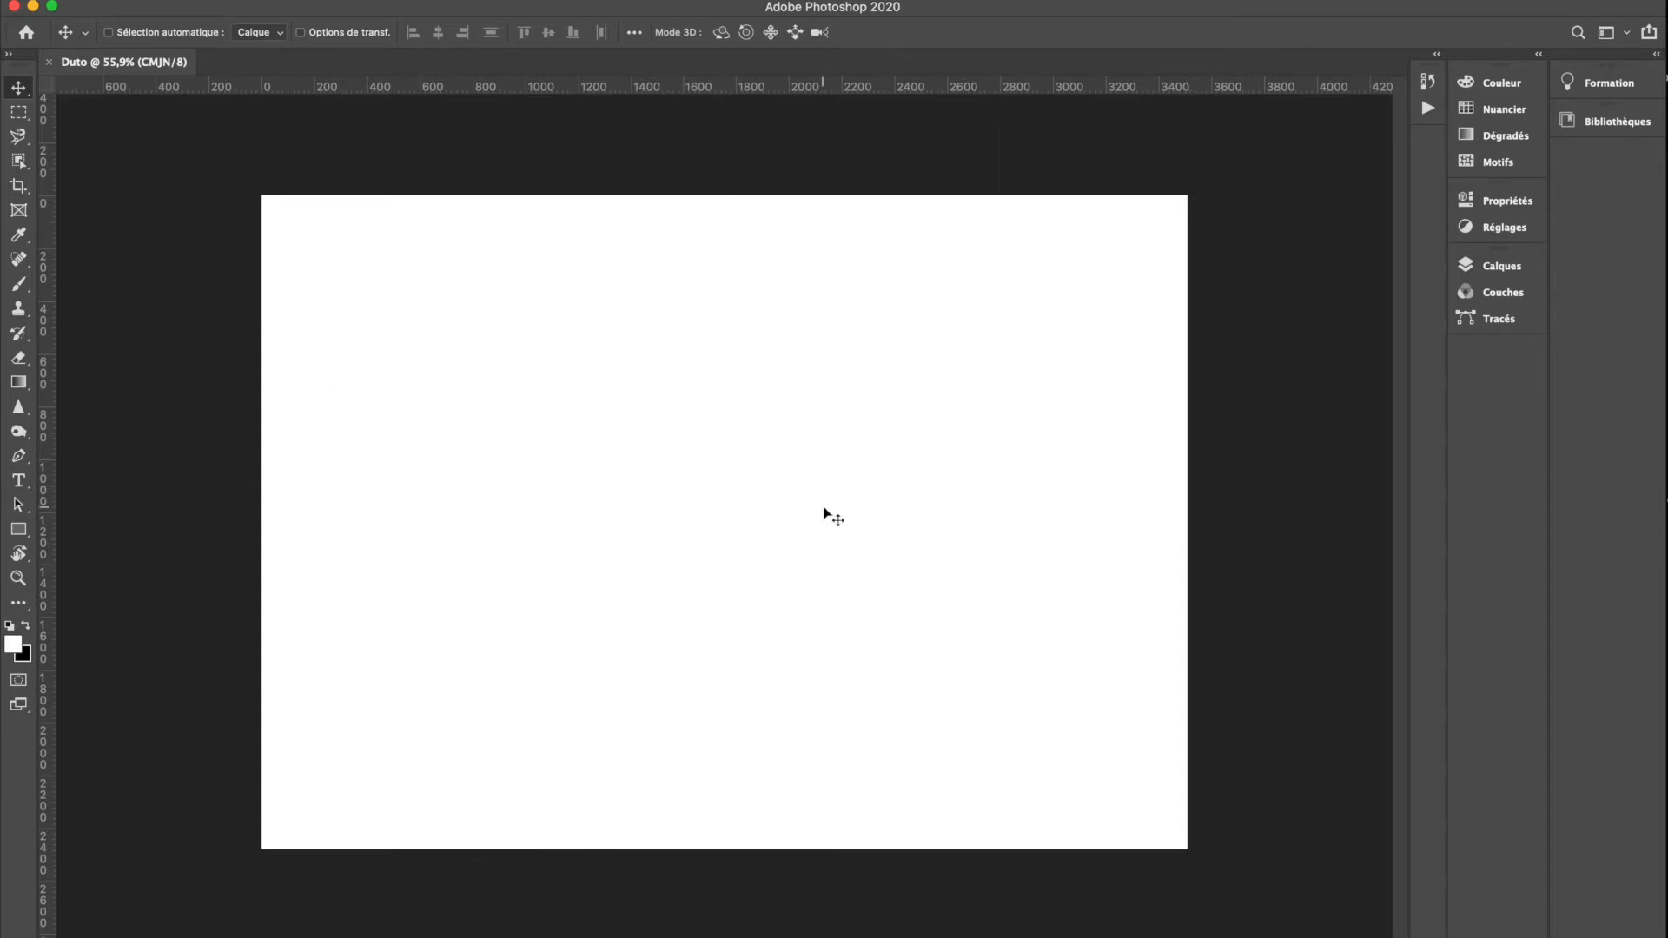
pyautogui.click(437, 1)
pyautogui.click(437, 1)
pyautogui.click(437, 0)
pyautogui.moveTo(323, 0)
pyautogui.click(224, 349)
pyautogui.press('b')
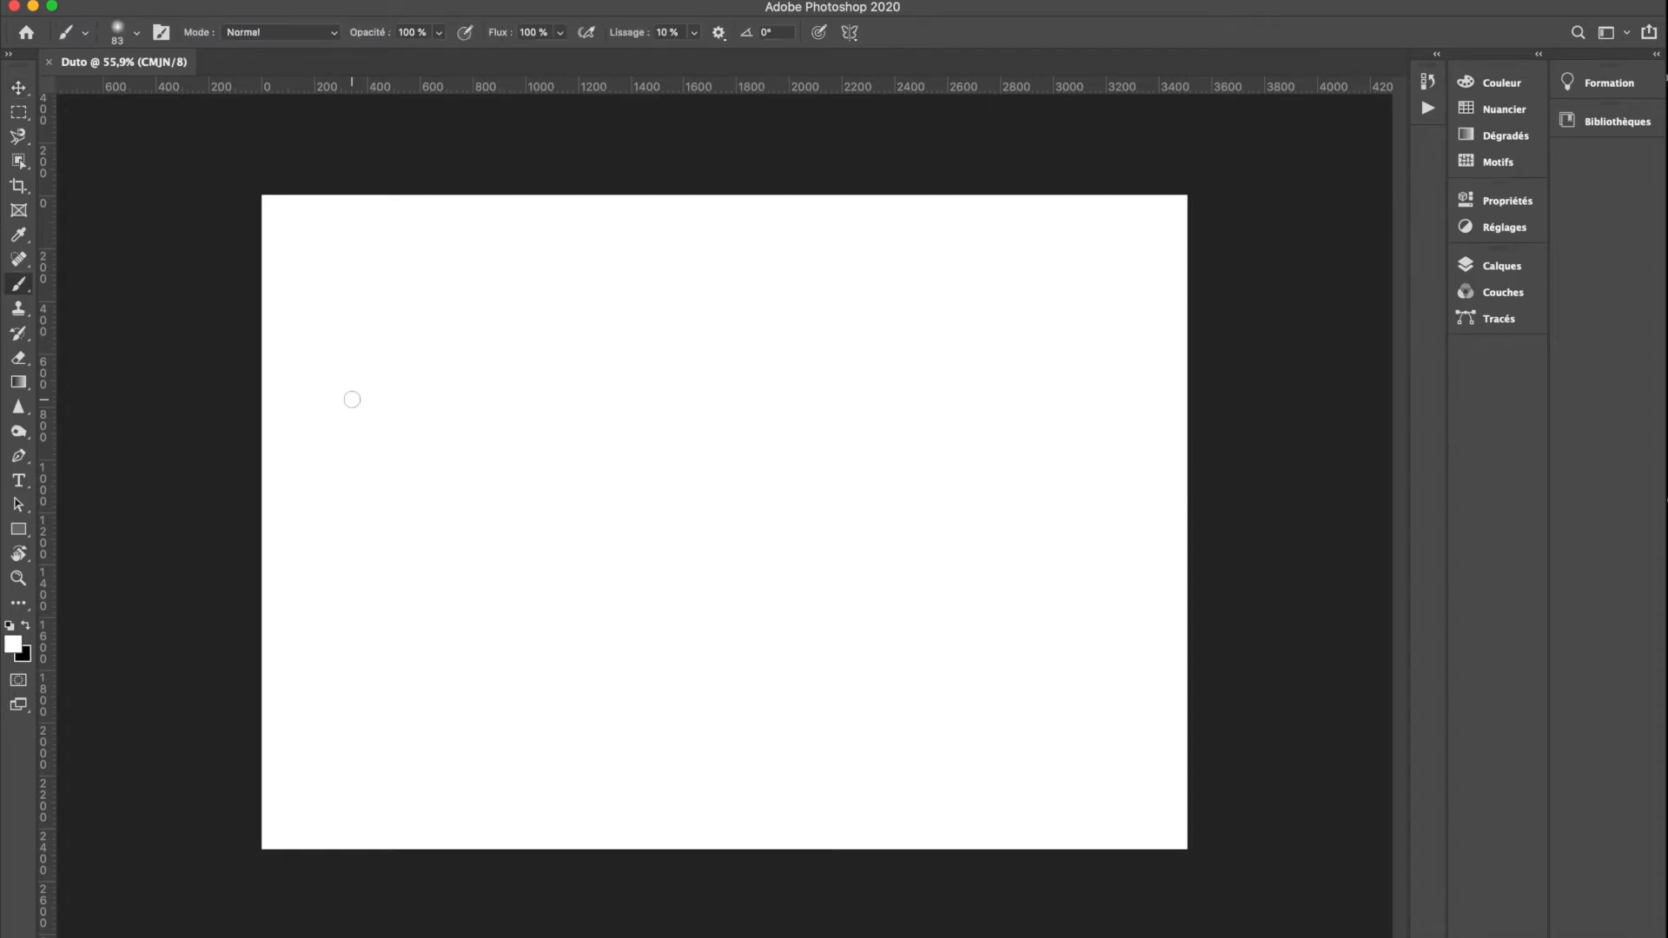
pyautogui.press('v')
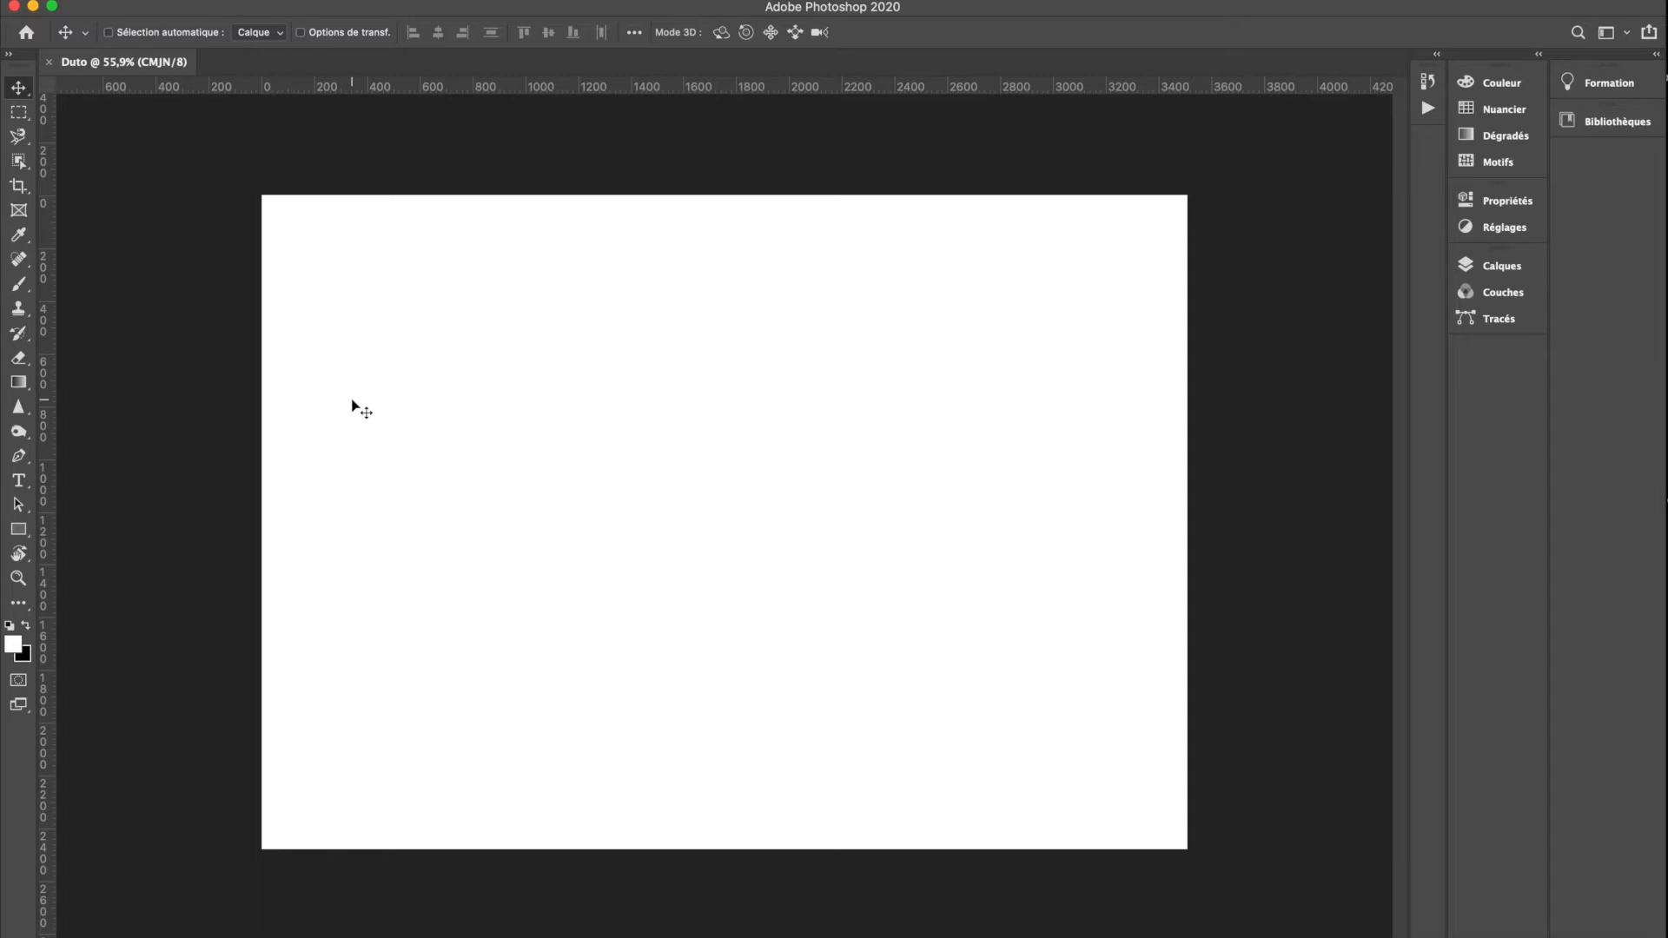
# Marquee-select a large rectangle left of the canvas centre and fill it with custom green #2ed799 at 100% opacity.
pyautogui.press('m')
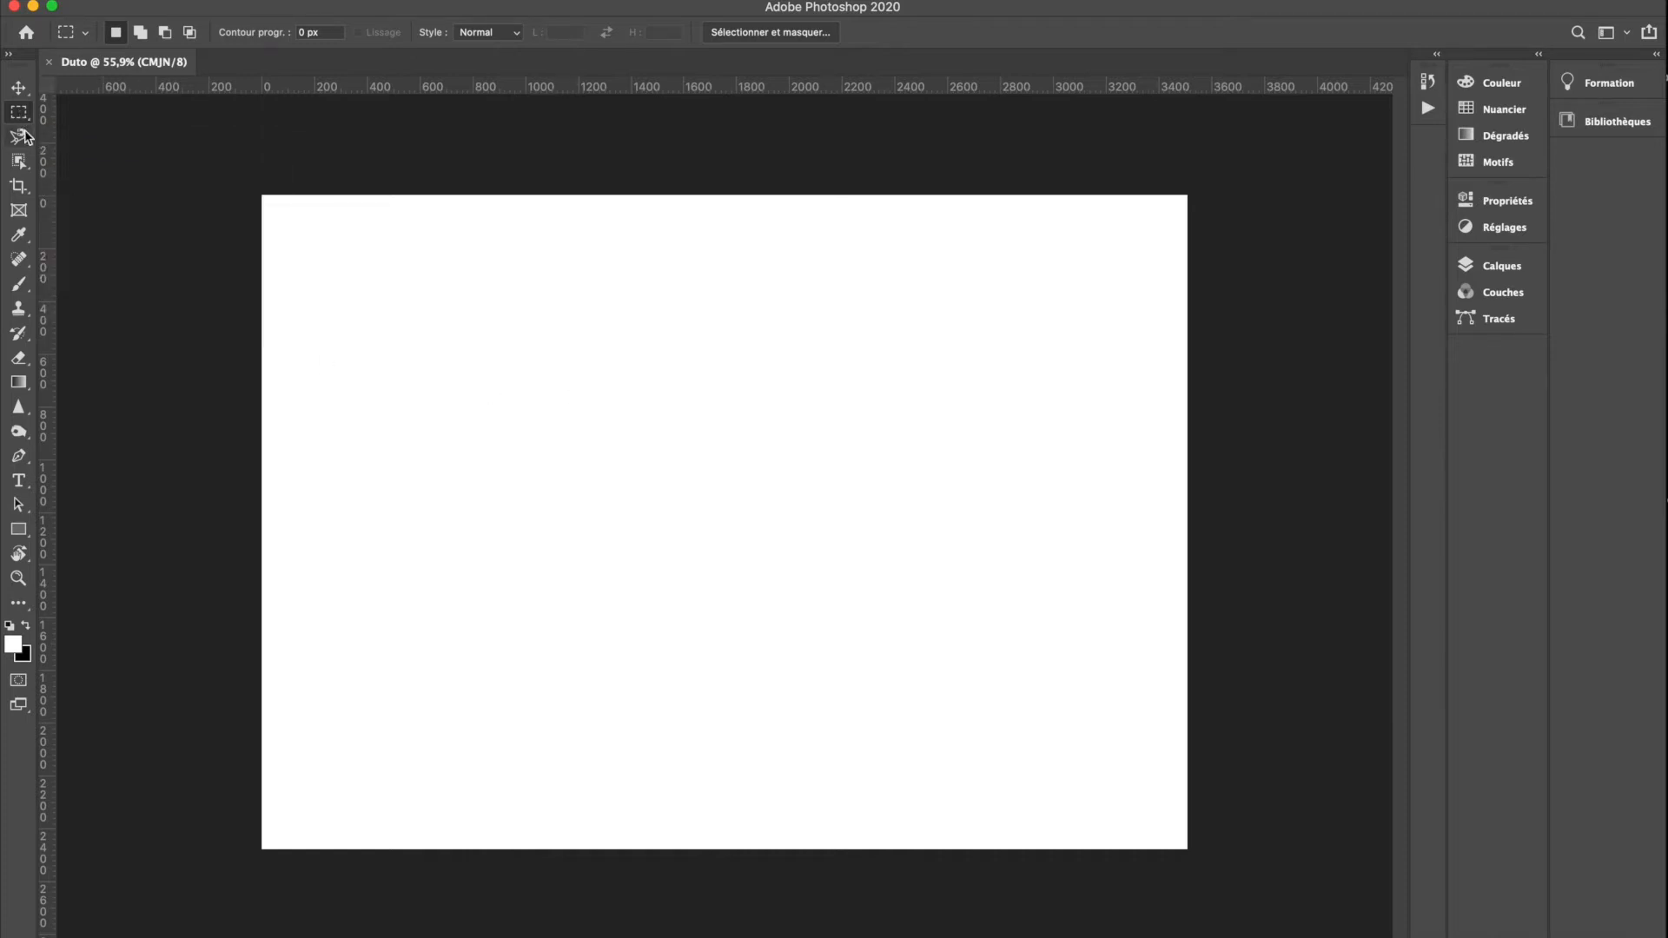
pyautogui.moveTo(360, 282); pyautogui.dragTo(746, 454)
pyautogui.click(593, 528)
pyautogui.moveTo(363, 347); pyautogui.dragTo(773, 657)
pyautogui.hotkey('shift', 'BackSpace')
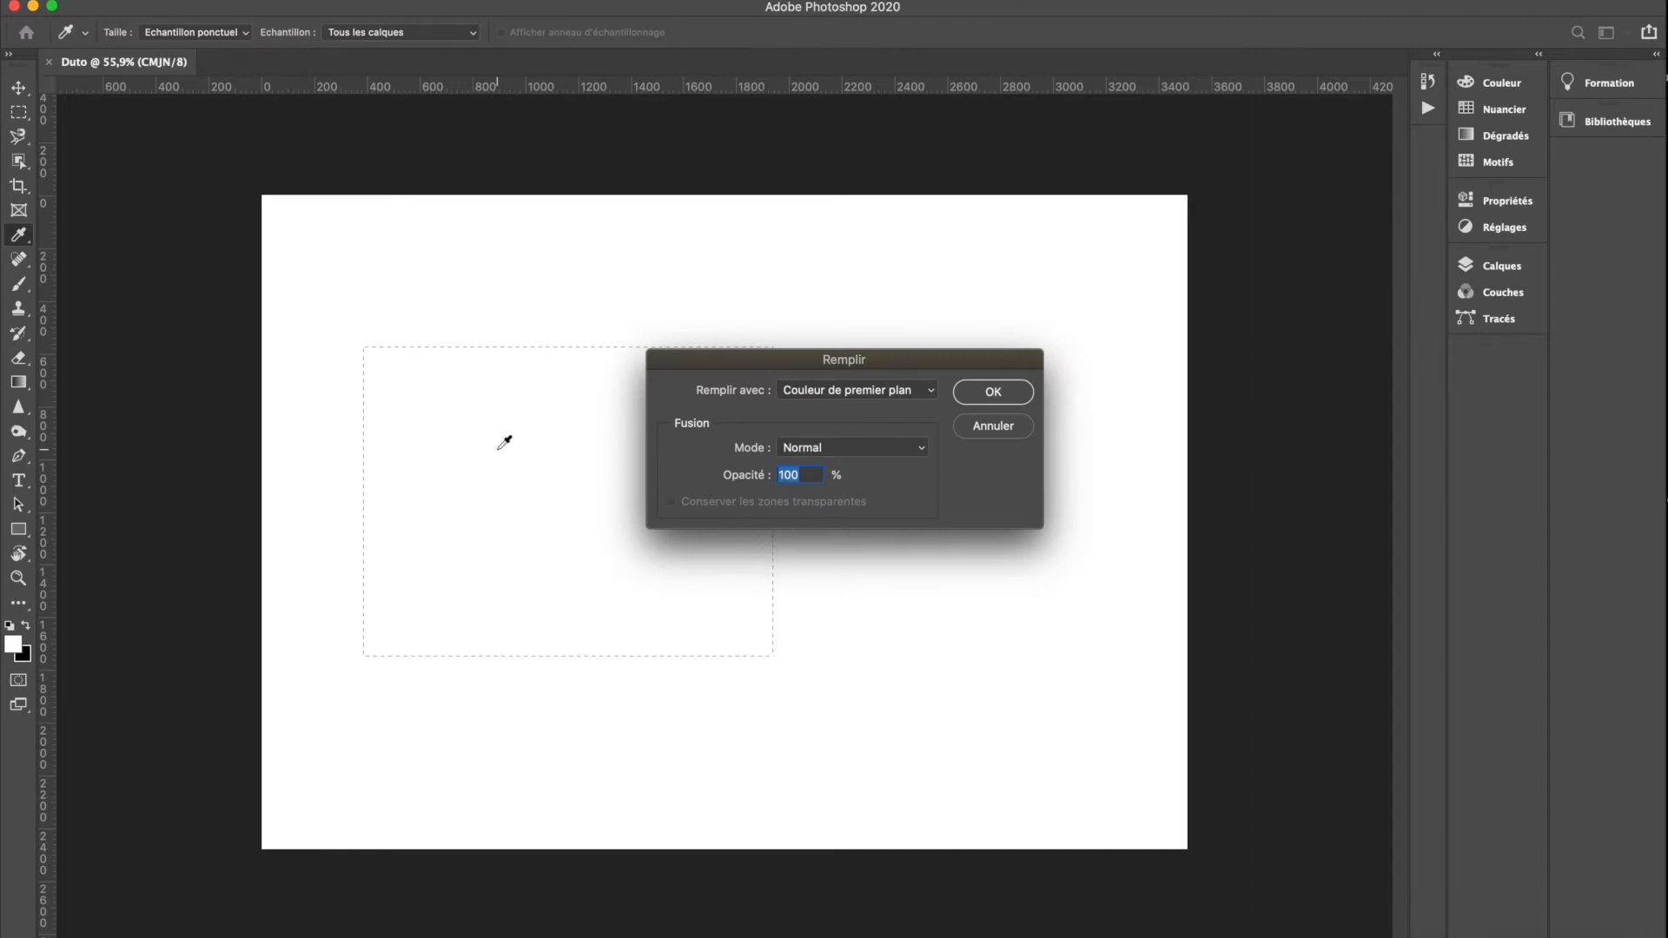
pyautogui.moveTo(712, 358); pyautogui.dragTo(768, 416)
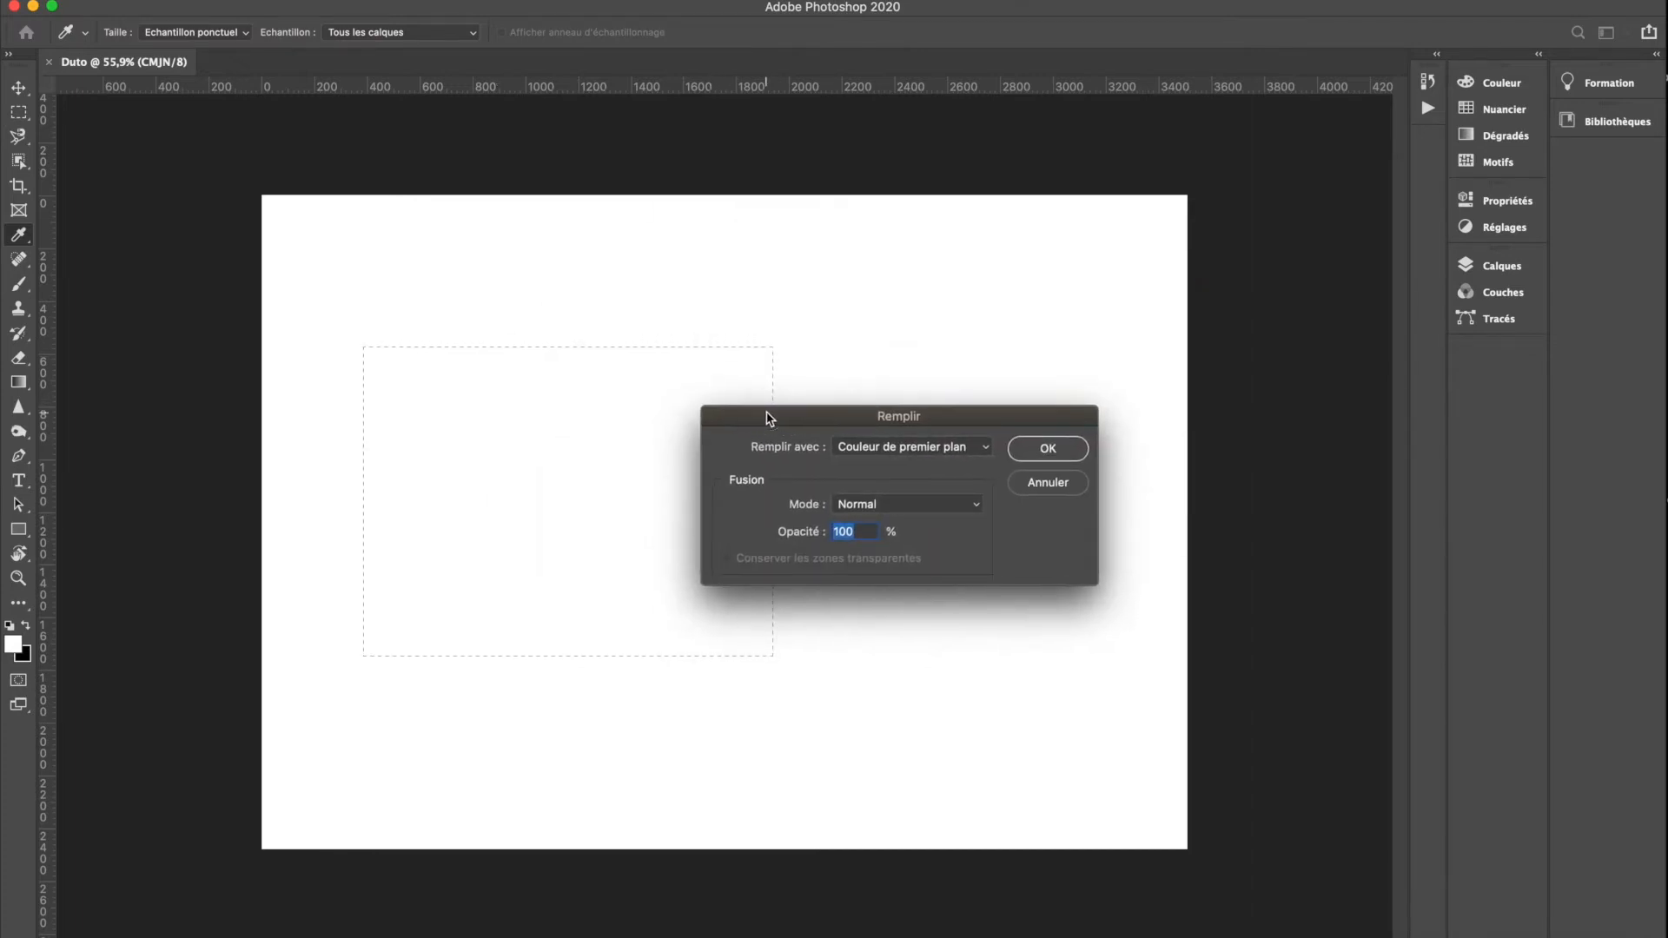
pyautogui.click(895, 445)
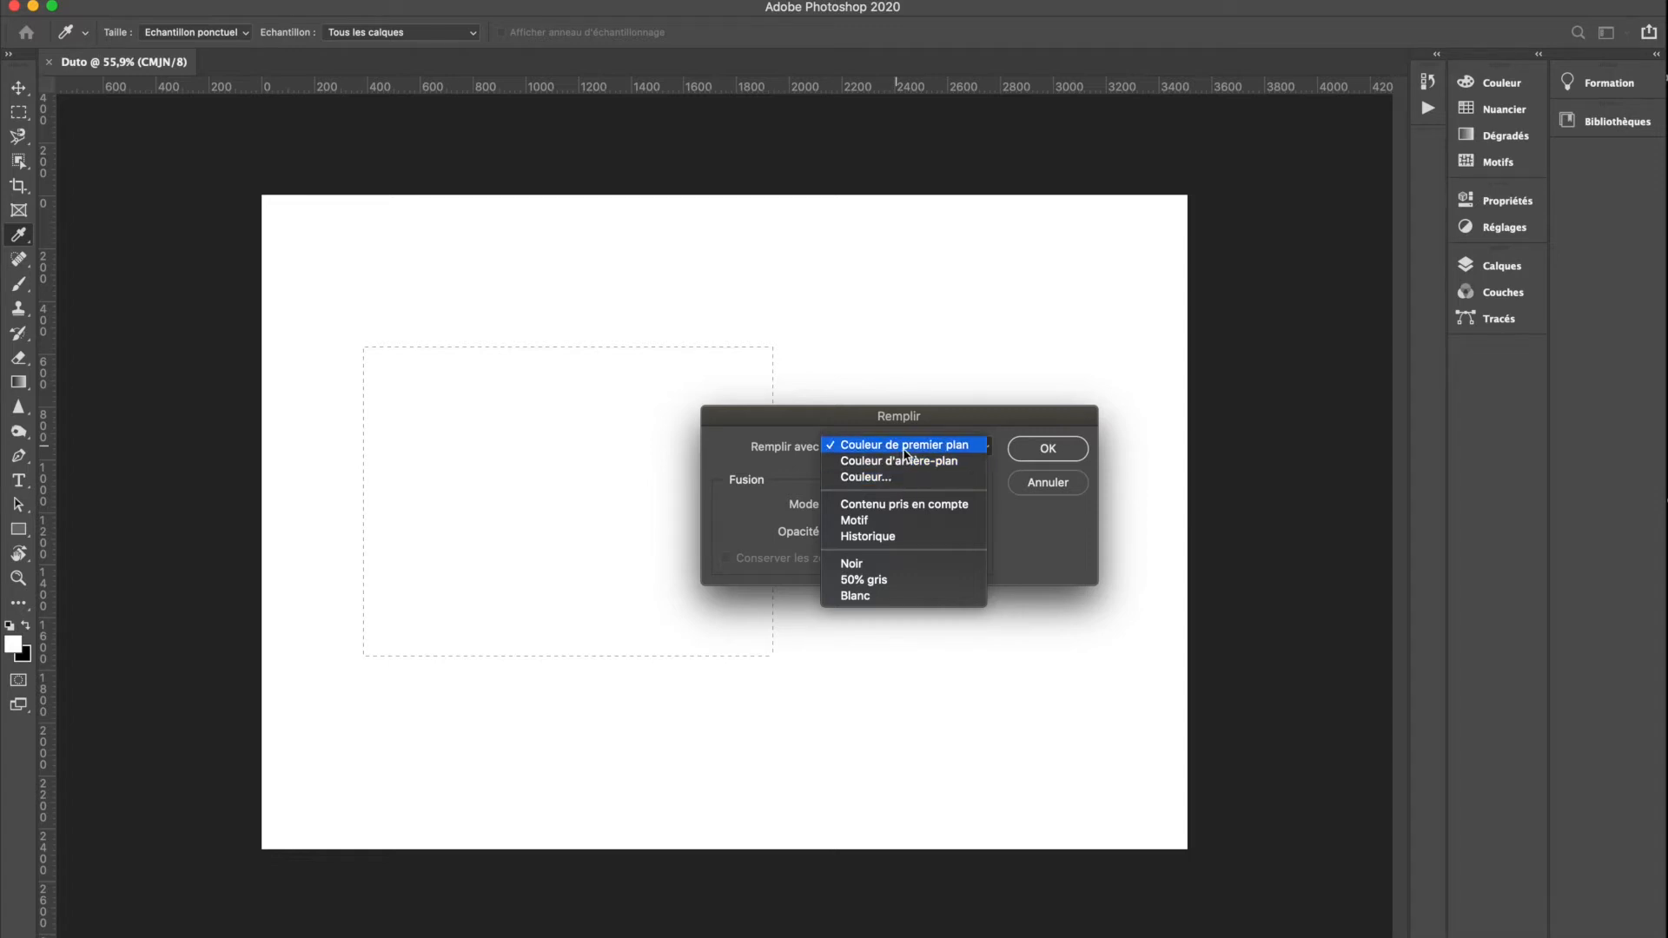
pyautogui.click(861, 478)
pyautogui.moveTo(1017, 328)
pyautogui.mouseDown()
pyautogui.moveTo(1035, 252)
pyautogui.moveTo(1031, 289)
pyautogui.mouseUp()
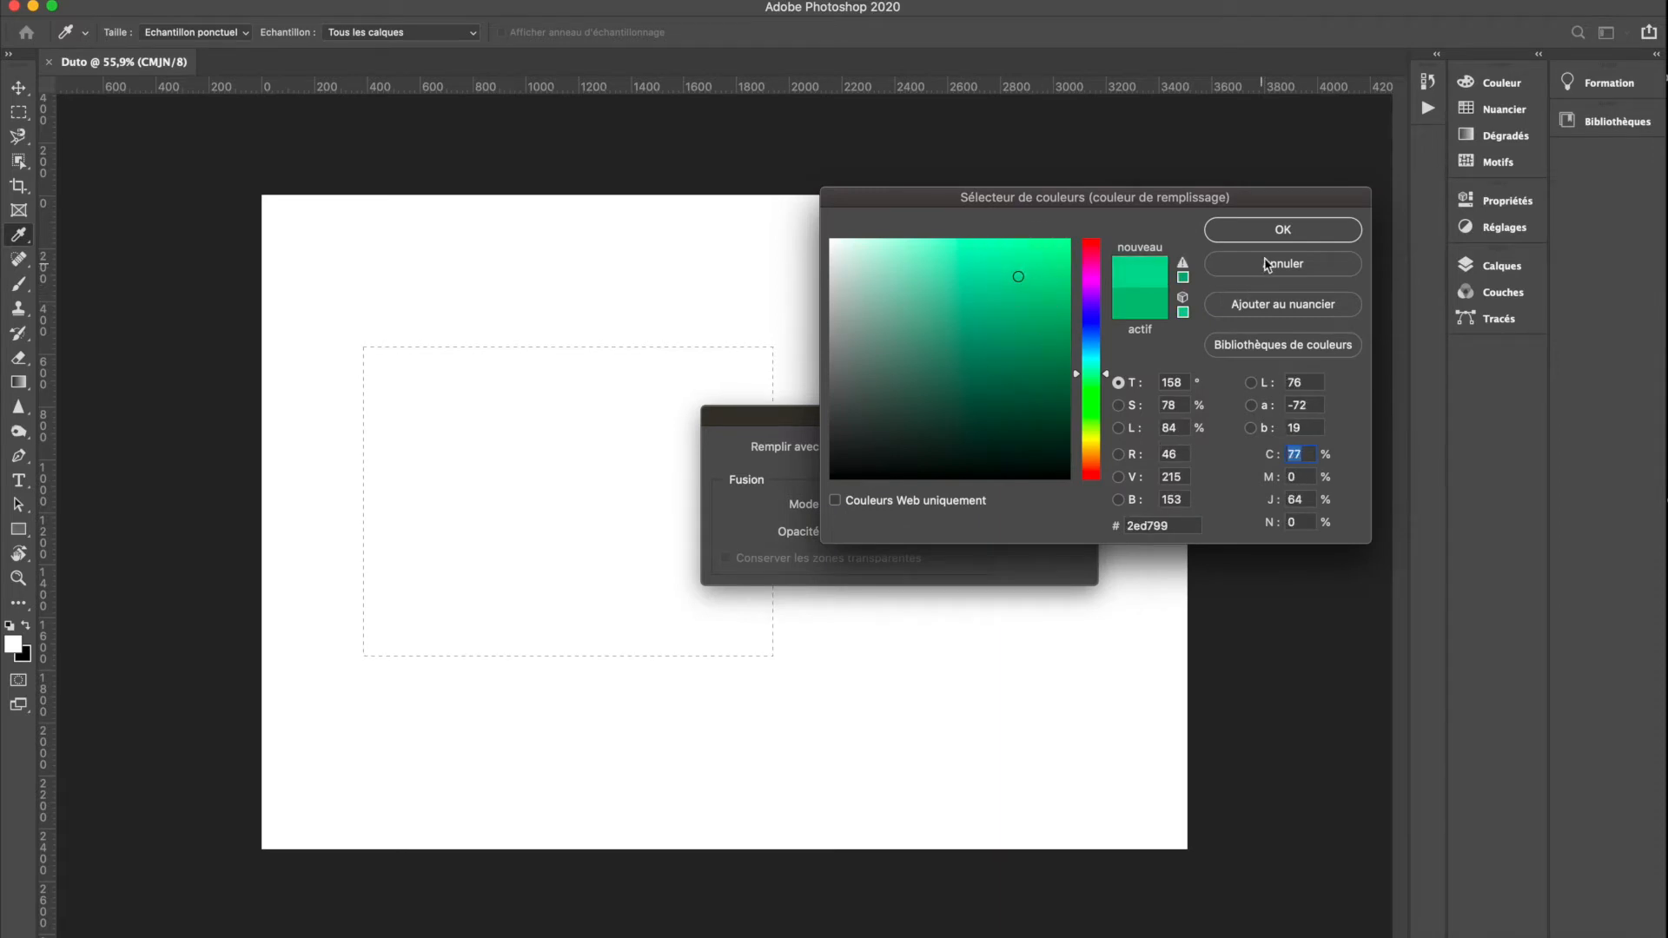
pyautogui.click(1279, 230)
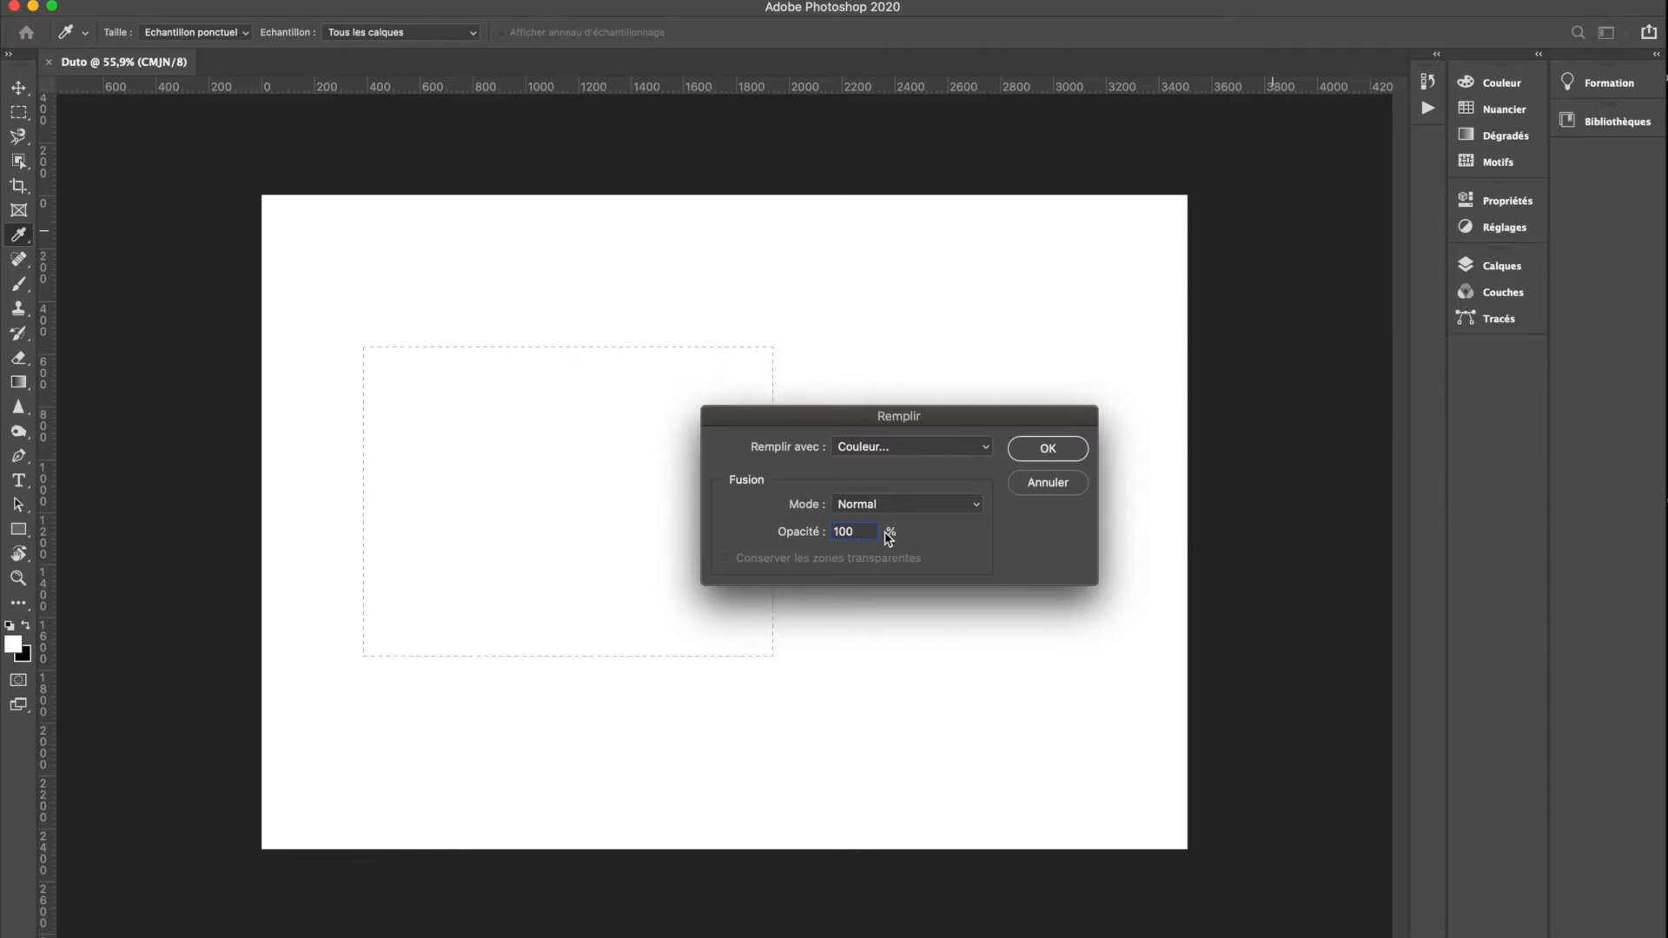
pyautogui.click(1048, 449)
# Try moving the selected green rectangle slightly towards the canvas centre, and undo the move.
pyautogui.press('m')
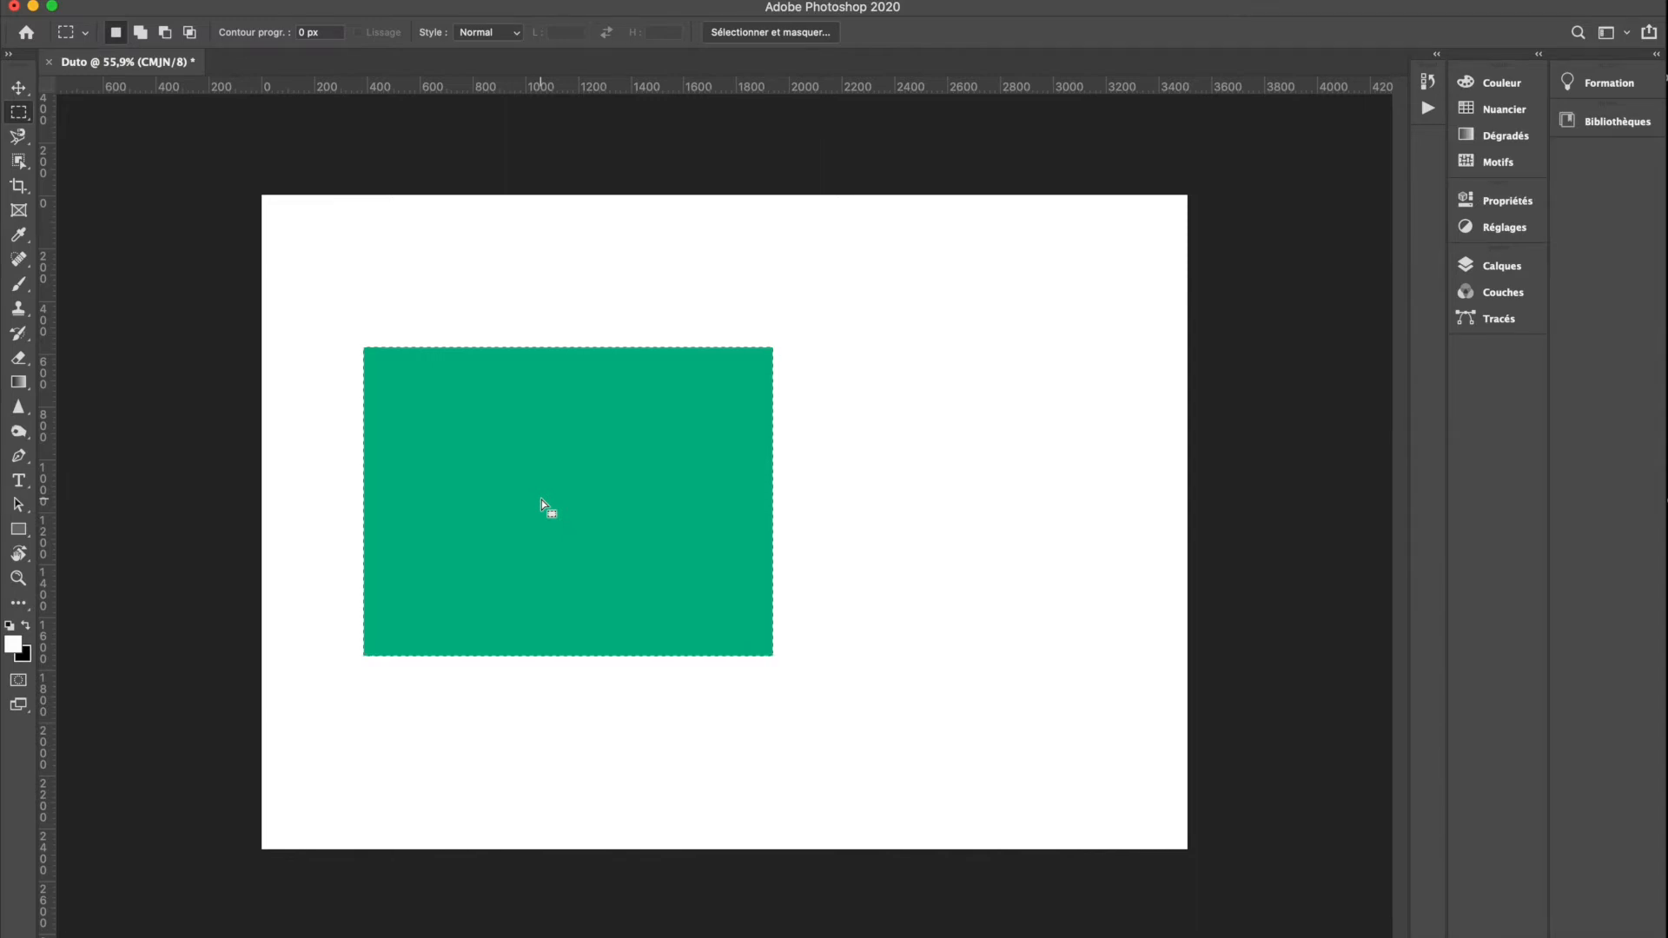
pyautogui.press('v')
pyautogui.moveTo(540, 498); pyautogui.dragTo(637, 477)
pyautogui.press('super+z')
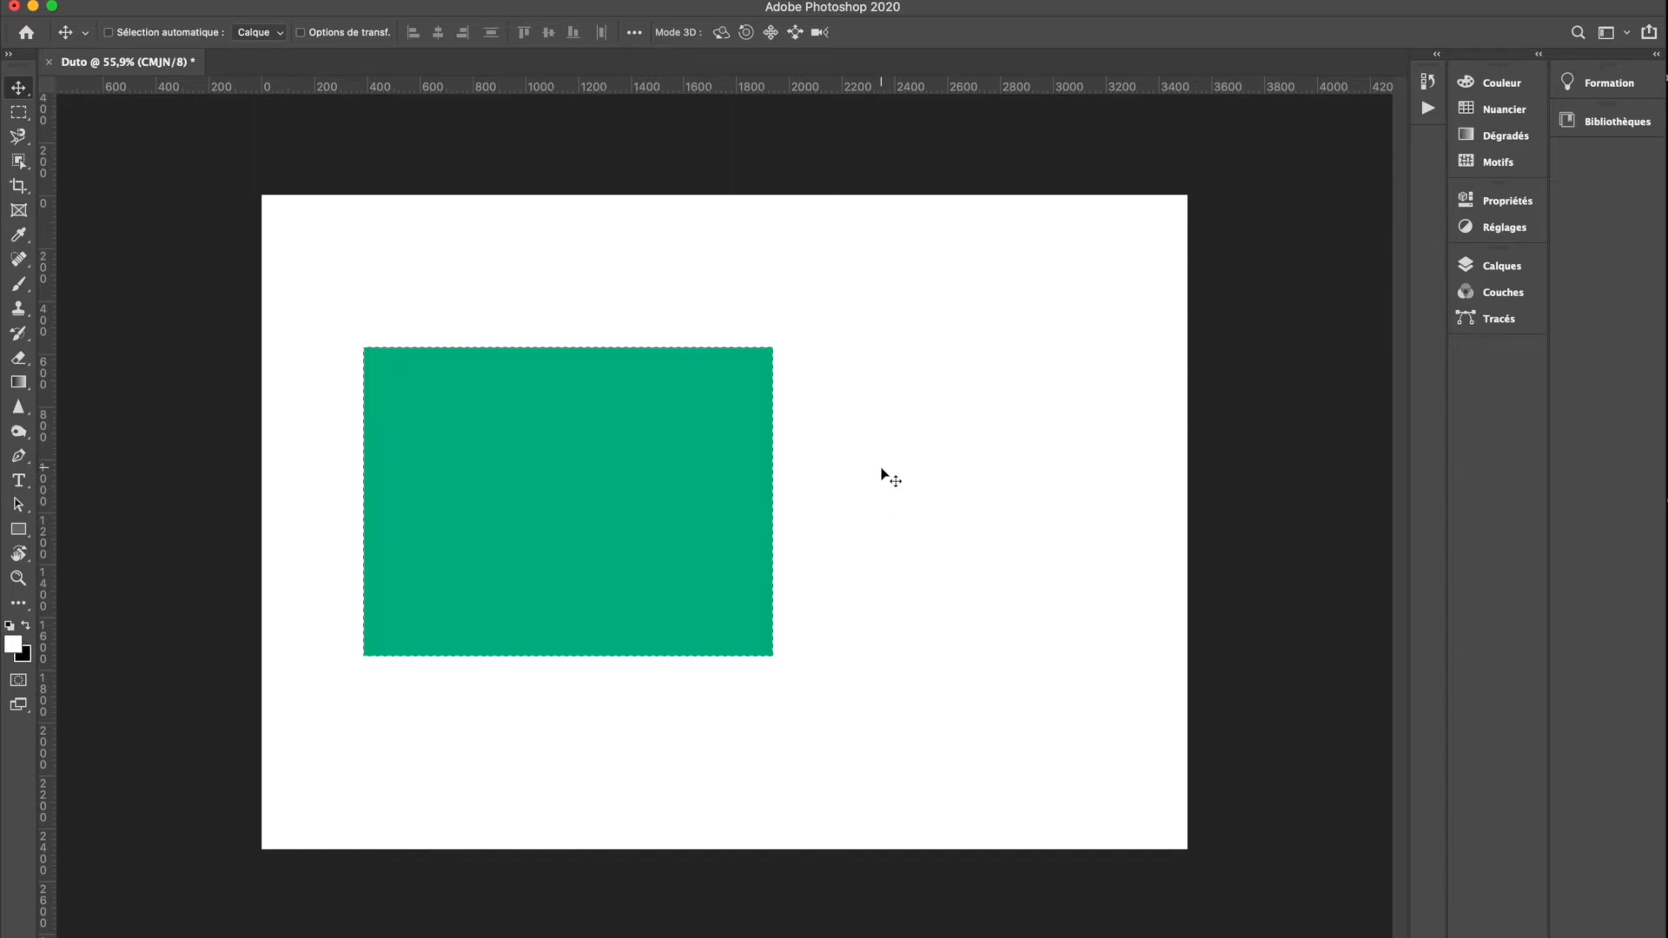
# Deselect the area and try to move the green rectangle, declining the conversion to a normal layer.
pyautogui.press('super')
pyautogui.press('super')
pyautogui.press('super+d')
pyautogui.moveTo(560, 445); pyautogui.dragTo(698, 495)
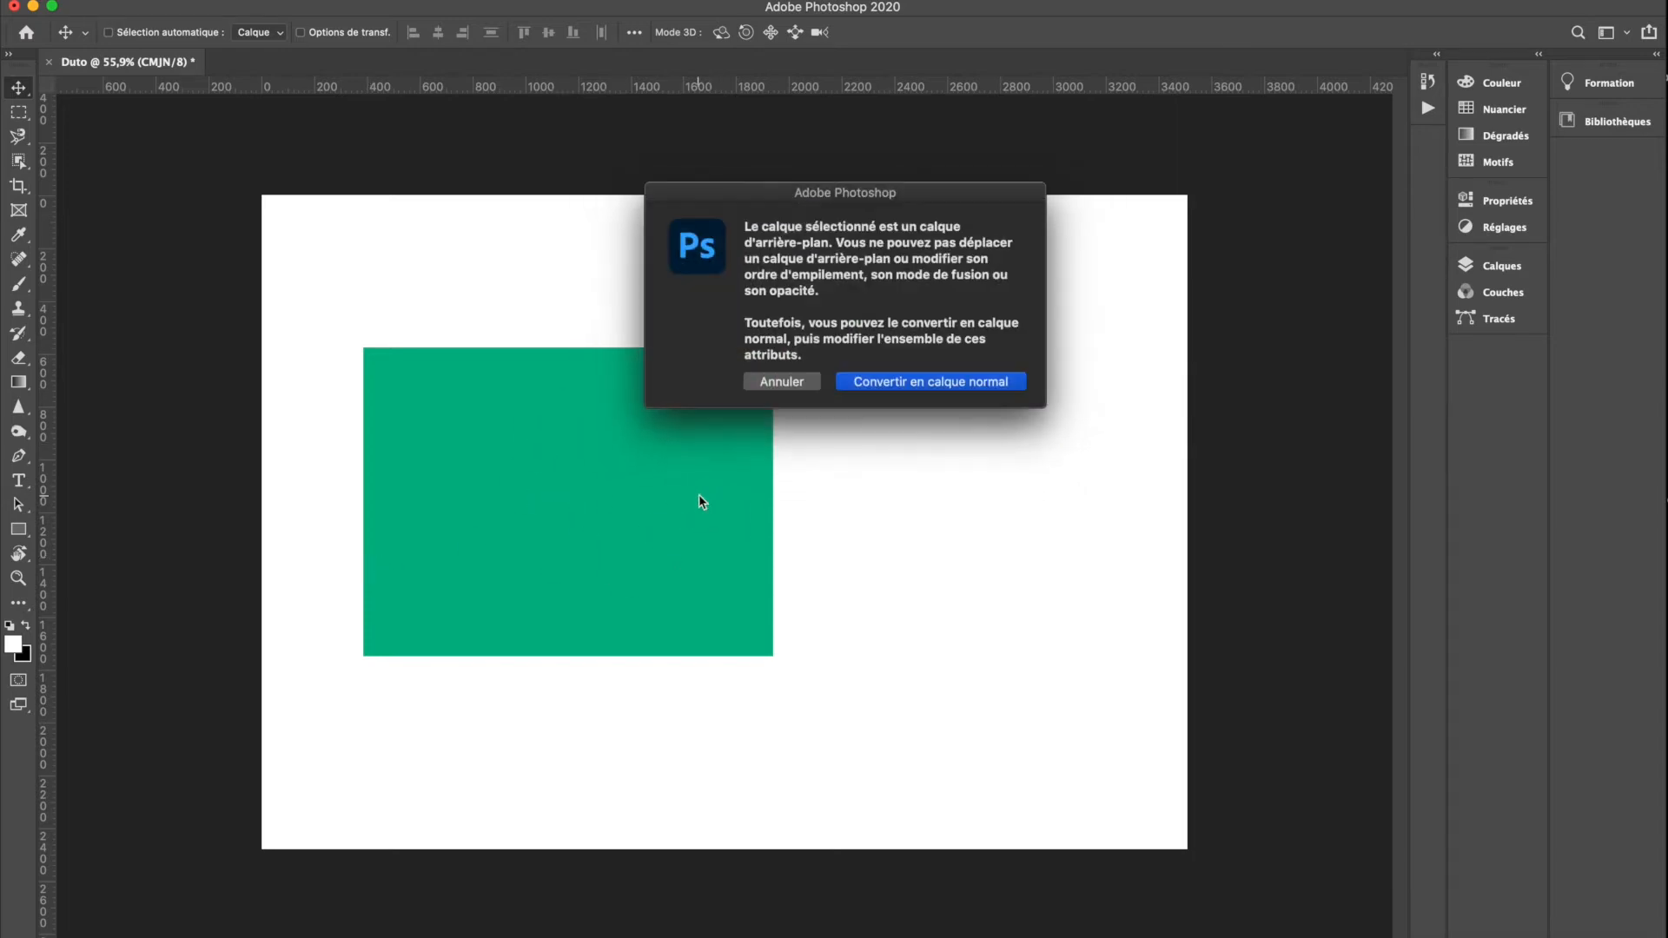
pyautogui.click(782, 385)
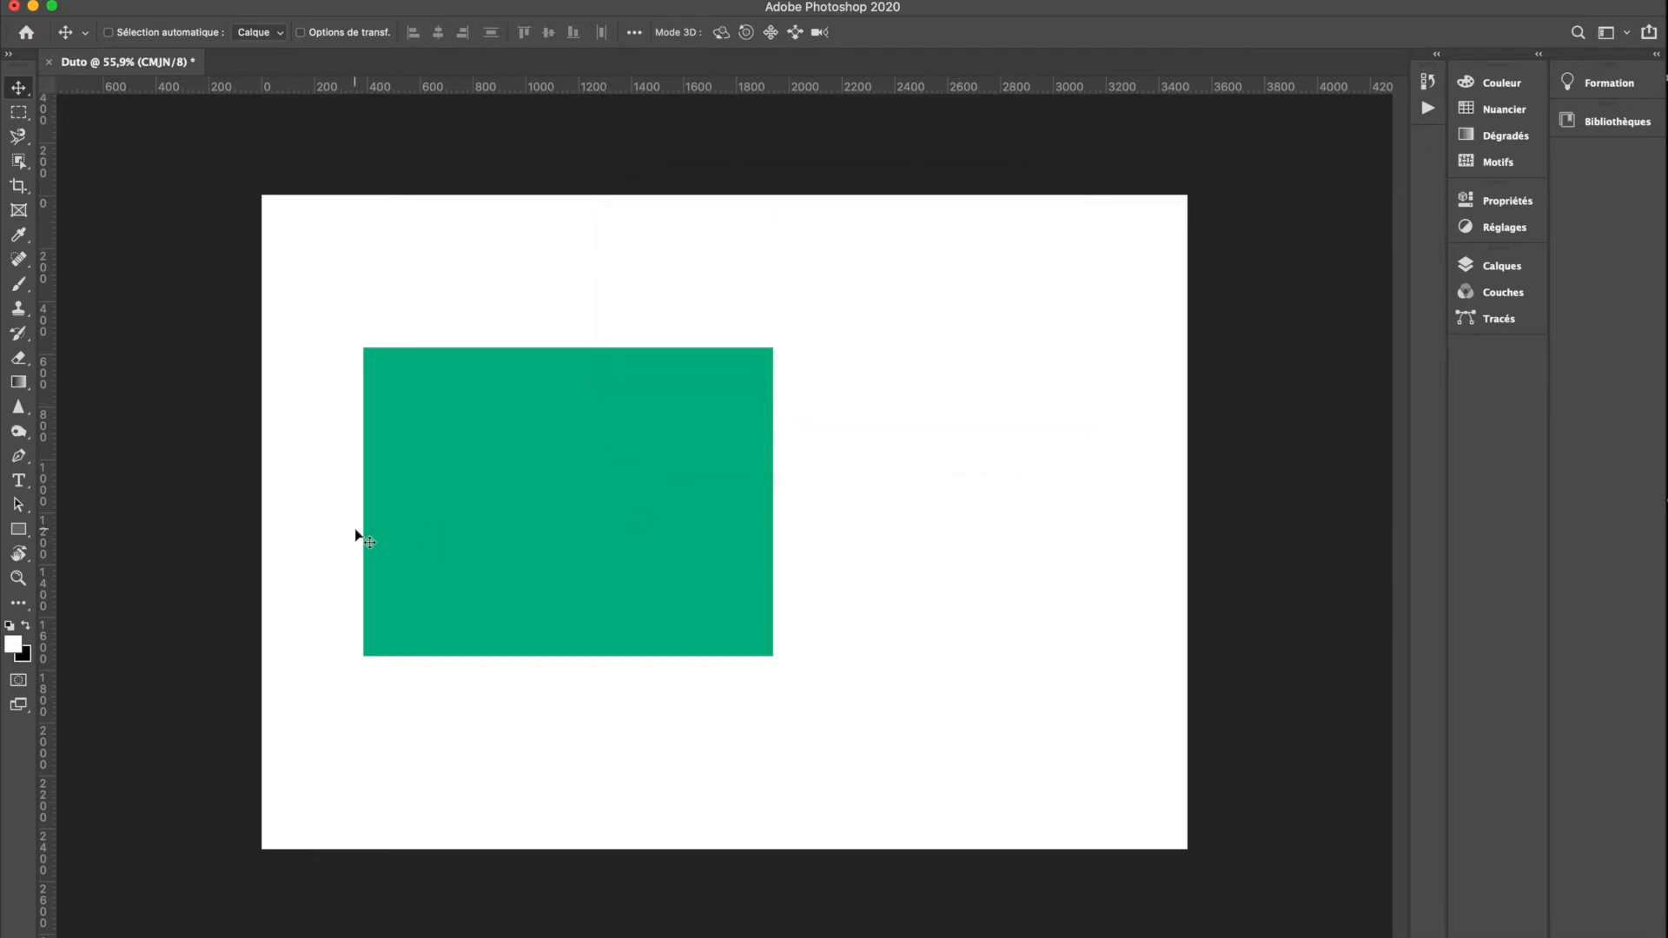
# Fill a smaller rectangle overlapping the green one's upper right corner with darker green #3fa37f, and clear the selection.
pyautogui.press('m')
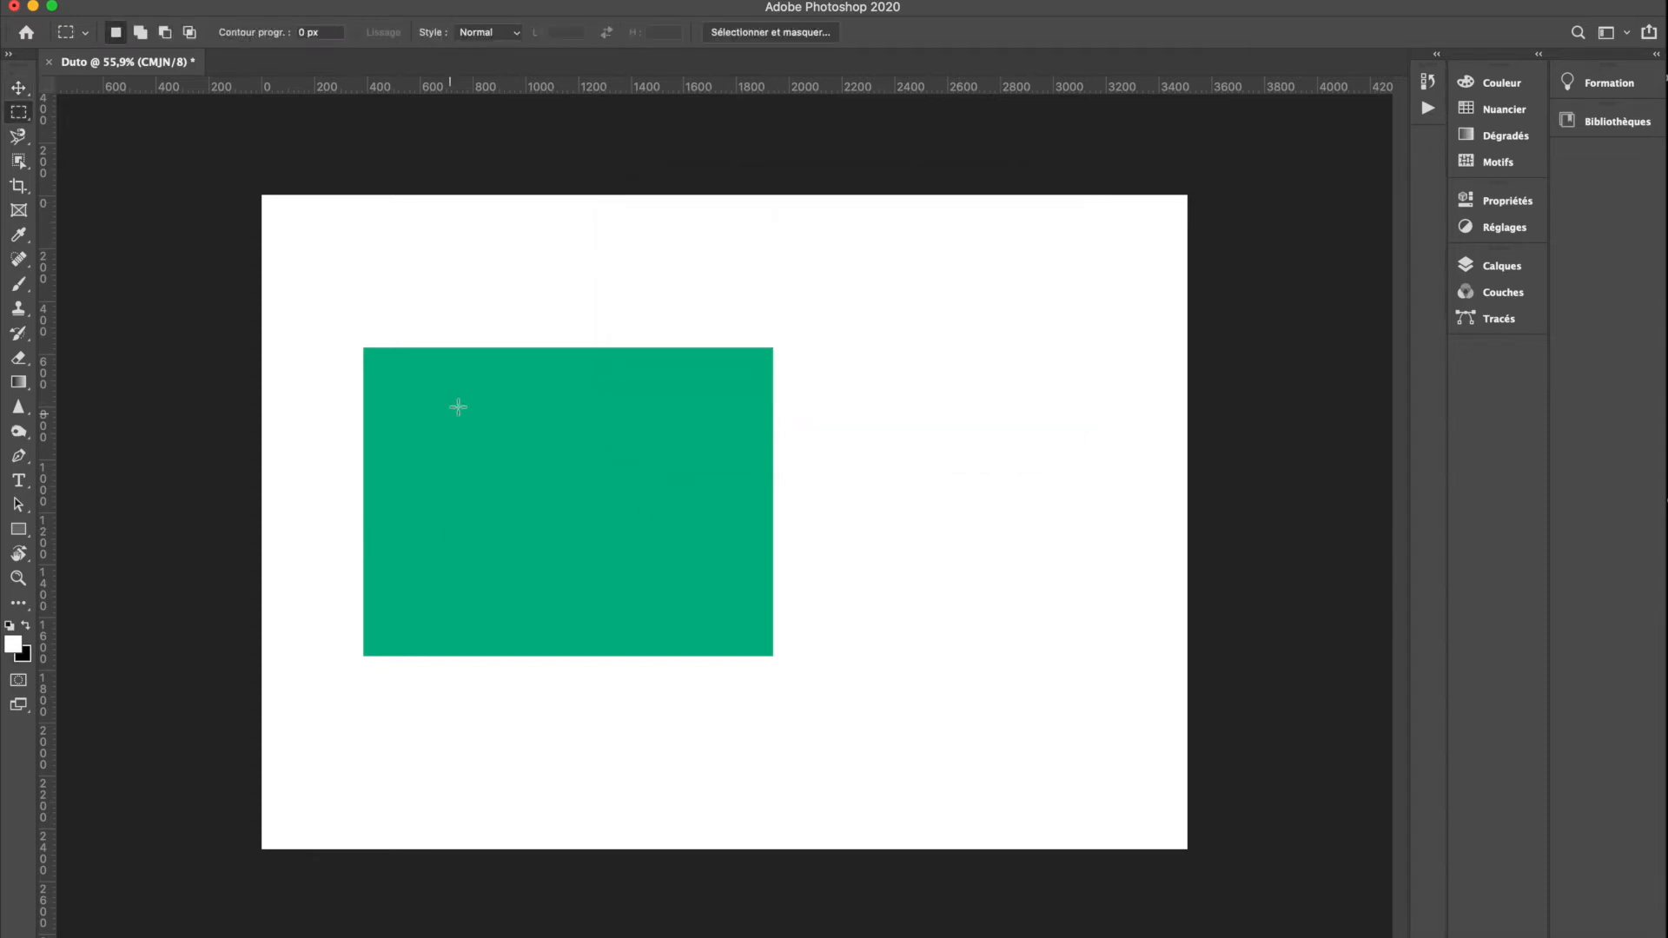
pyautogui.moveTo(479, 294); pyautogui.dragTo(786, 485)
pyautogui.hotkey('shift', 'F5')
pyautogui.click(931, 446)
pyautogui.click(932, 450)
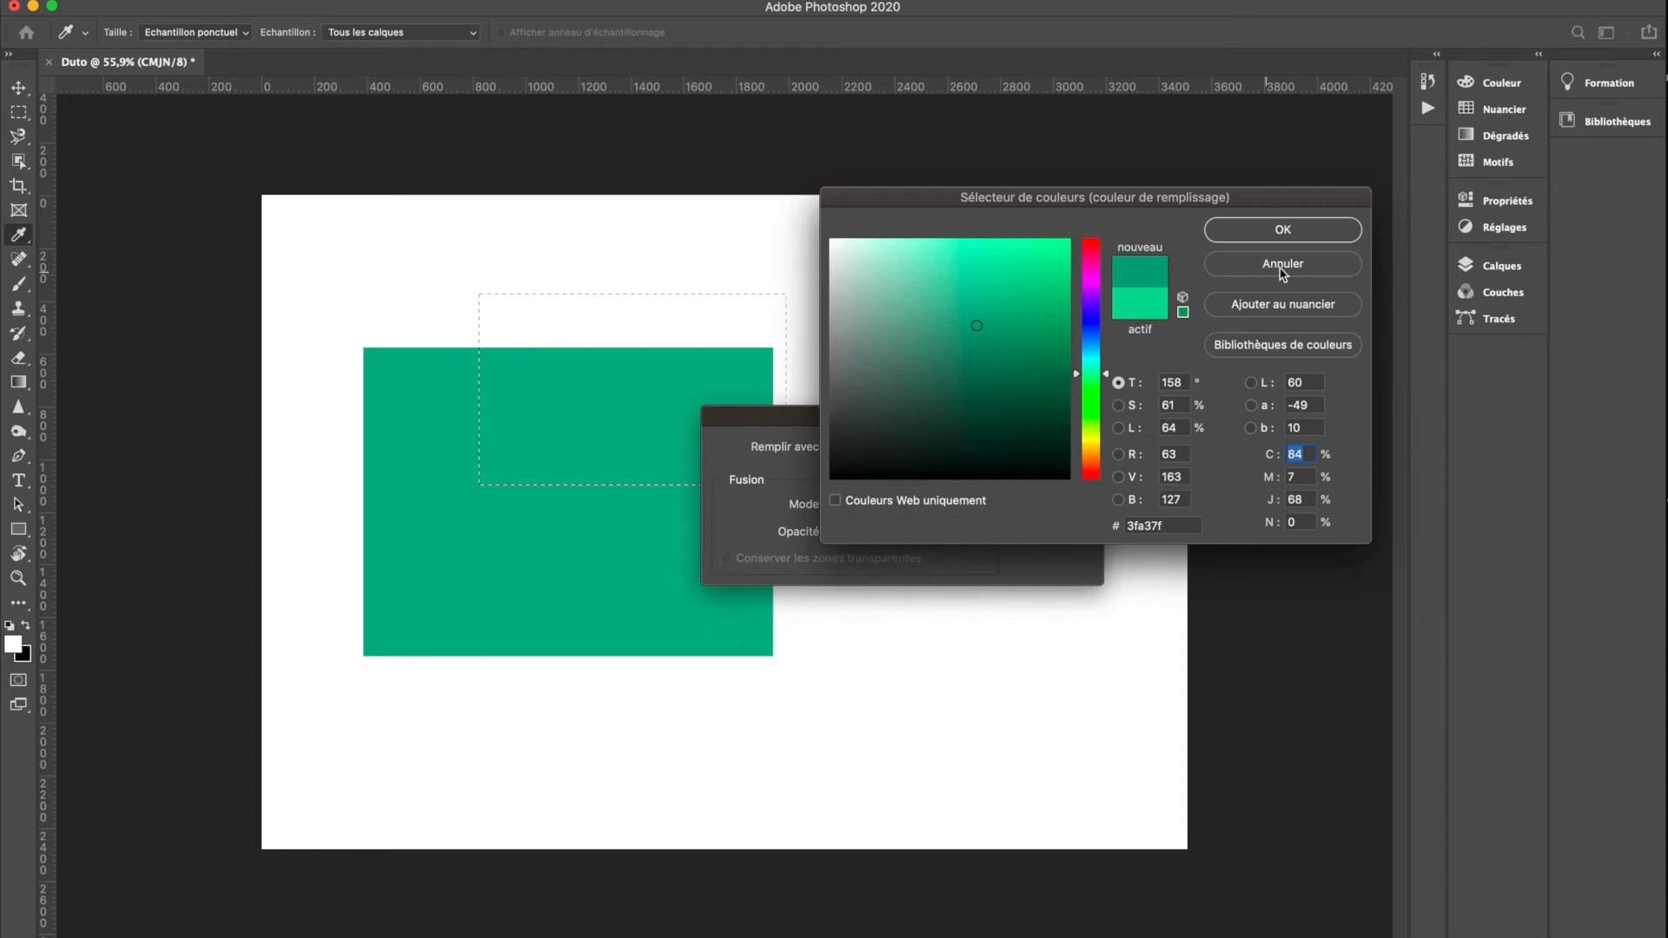
pyautogui.click(1257, 227)
pyautogui.click(1075, 447)
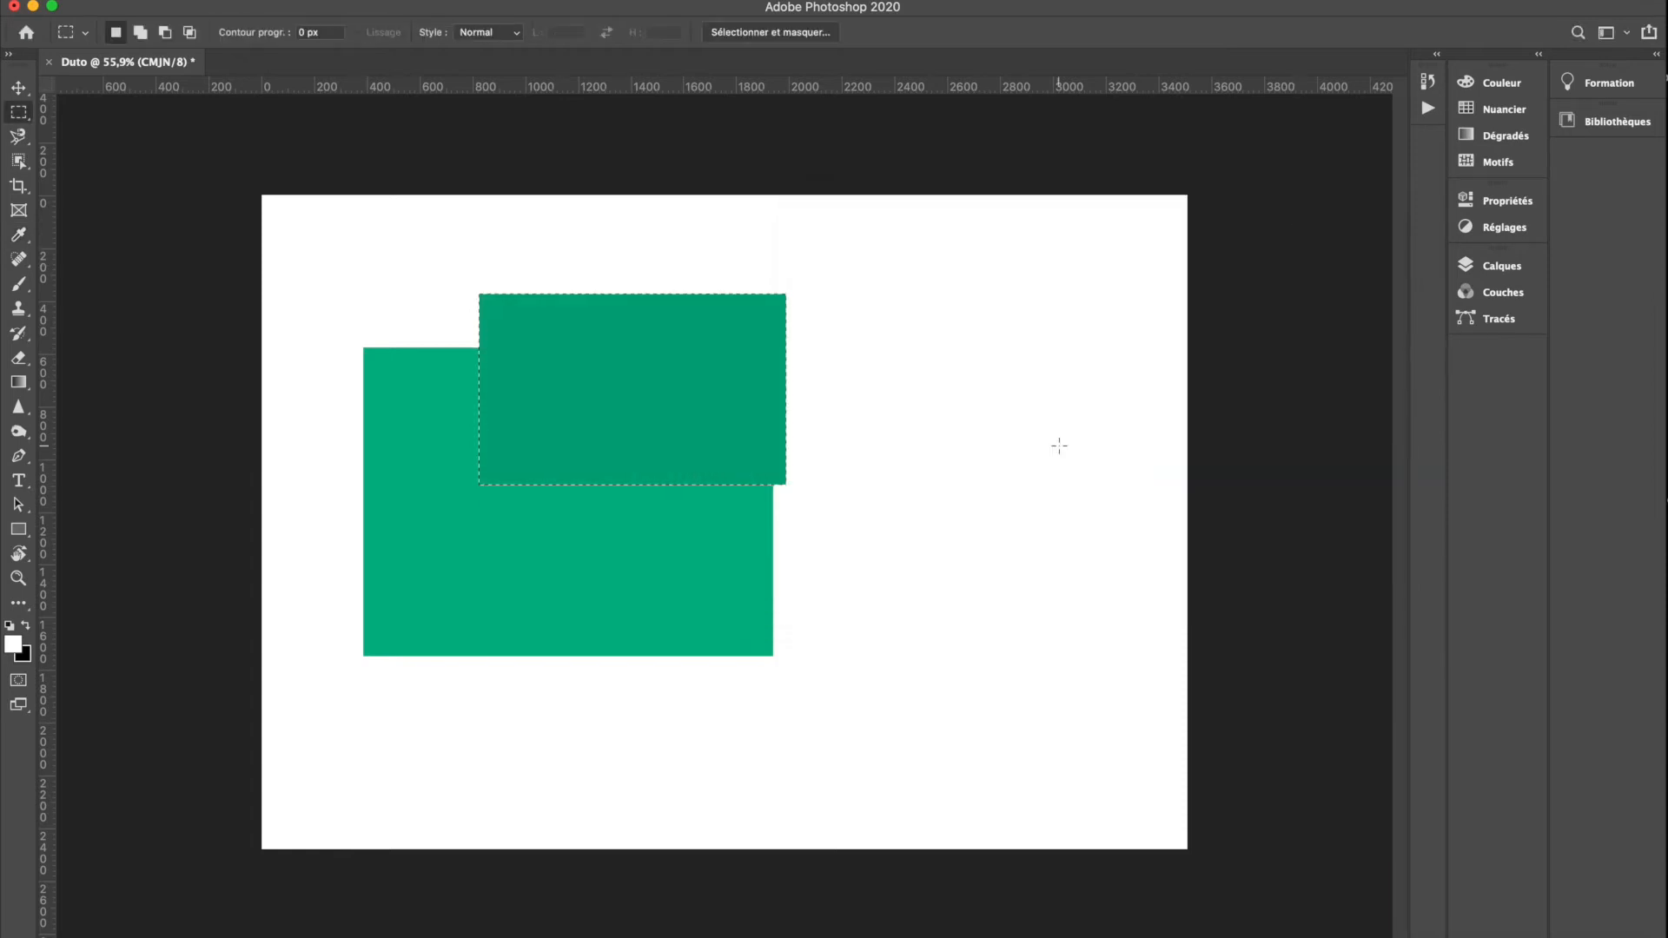
pyautogui.click(1059, 446)
# Select a rectangle overlapping the right parts of both green shapes and fill it with the foreground colour at 100% opacity.
pyautogui.moveTo(570, 377); pyautogui.dragTo(836, 575)
pyautogui.hotkey('shift', 'BackSpace')
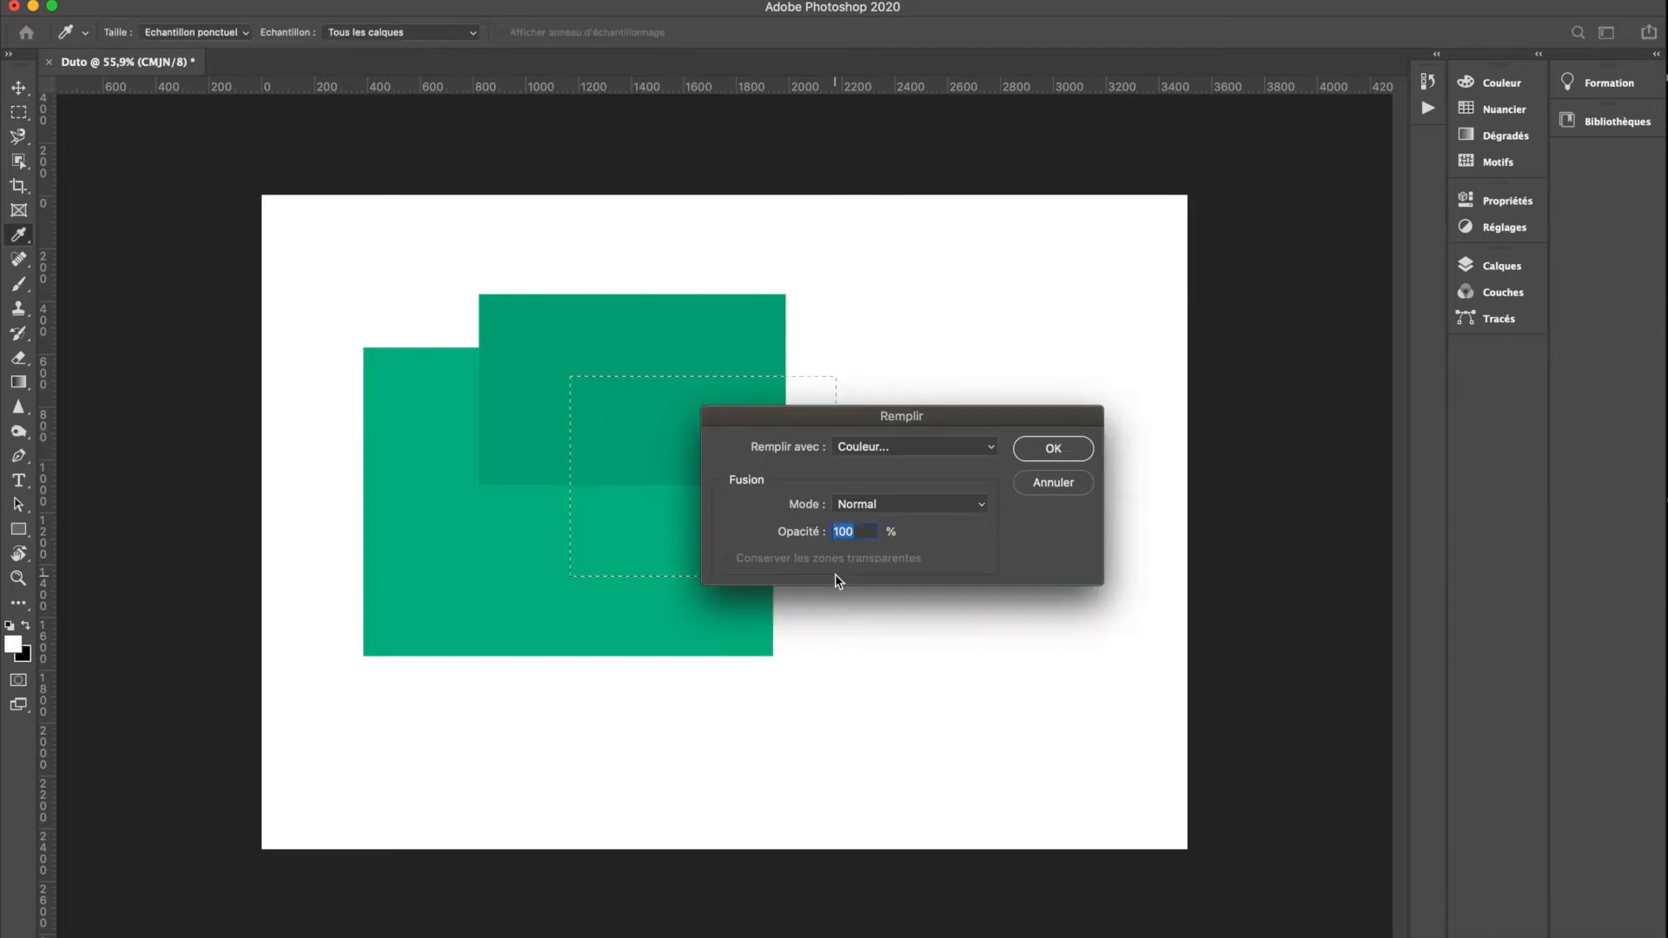
pyautogui.click(879, 447)
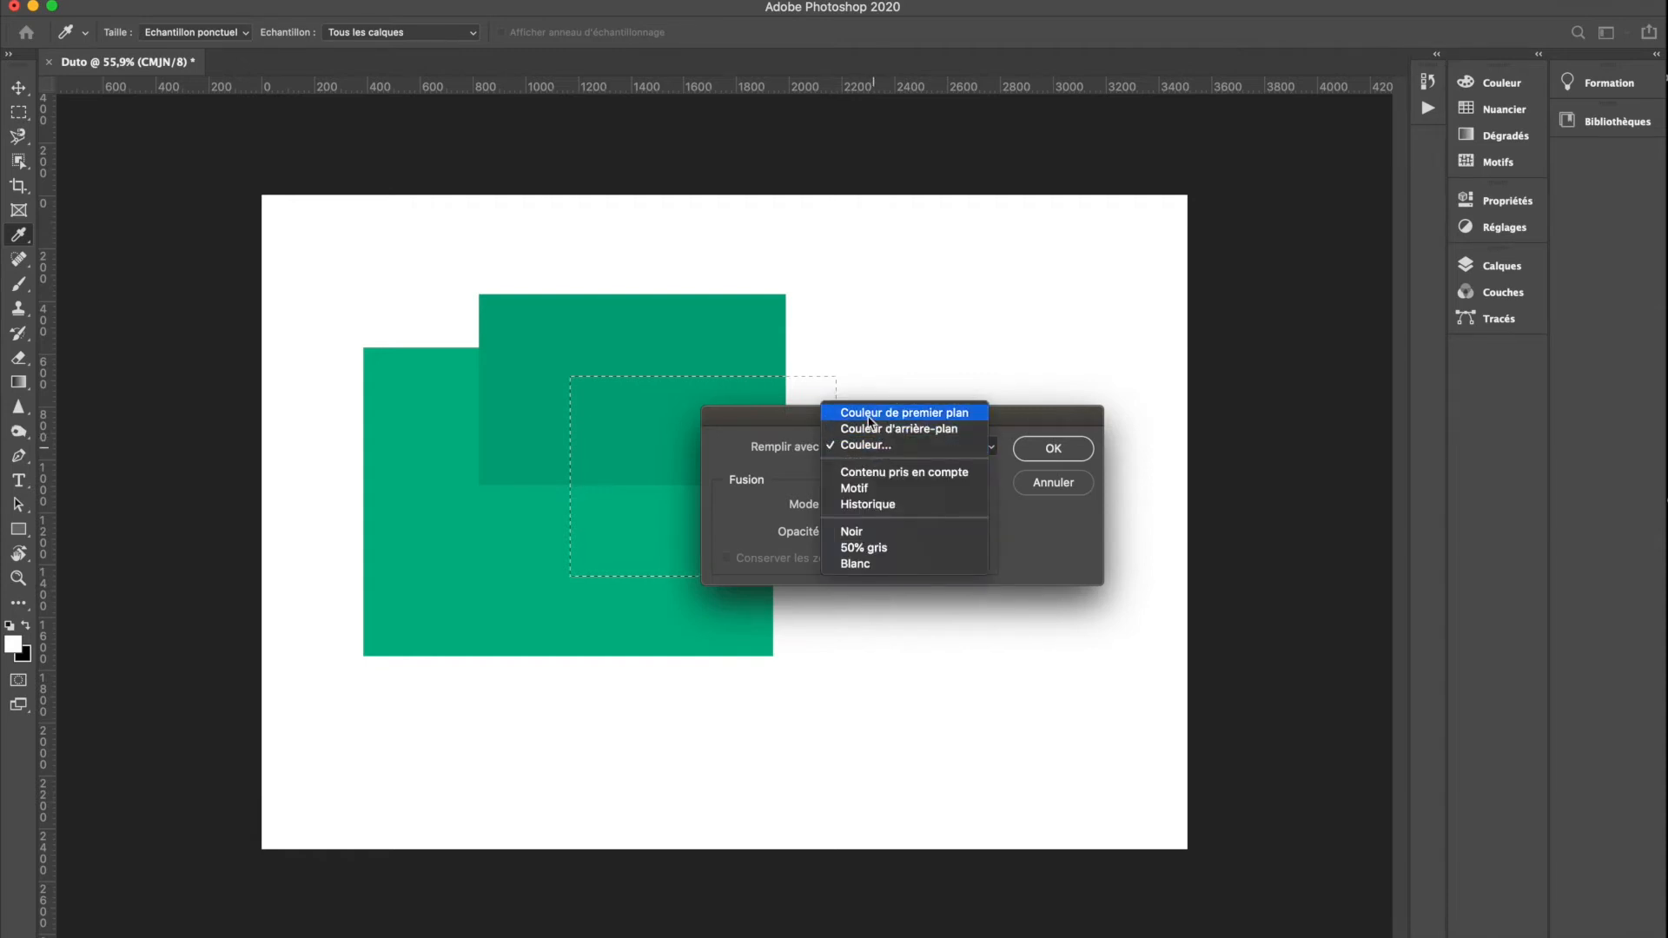
pyautogui.click(900, 414)
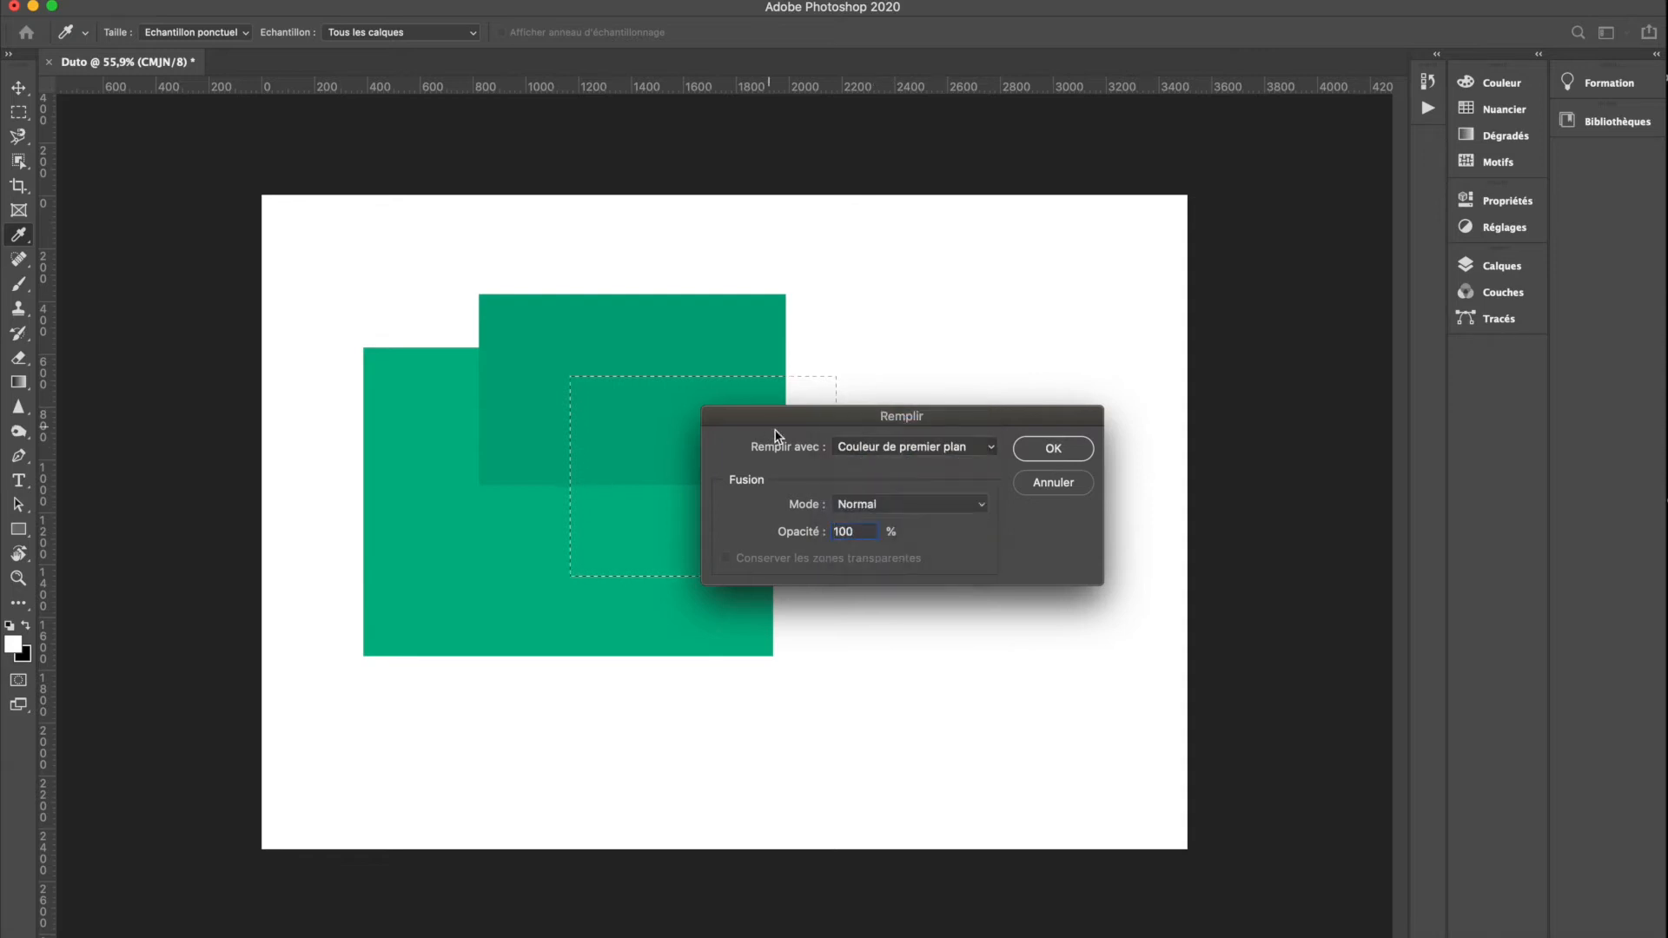
pyautogui.click(1053, 448)
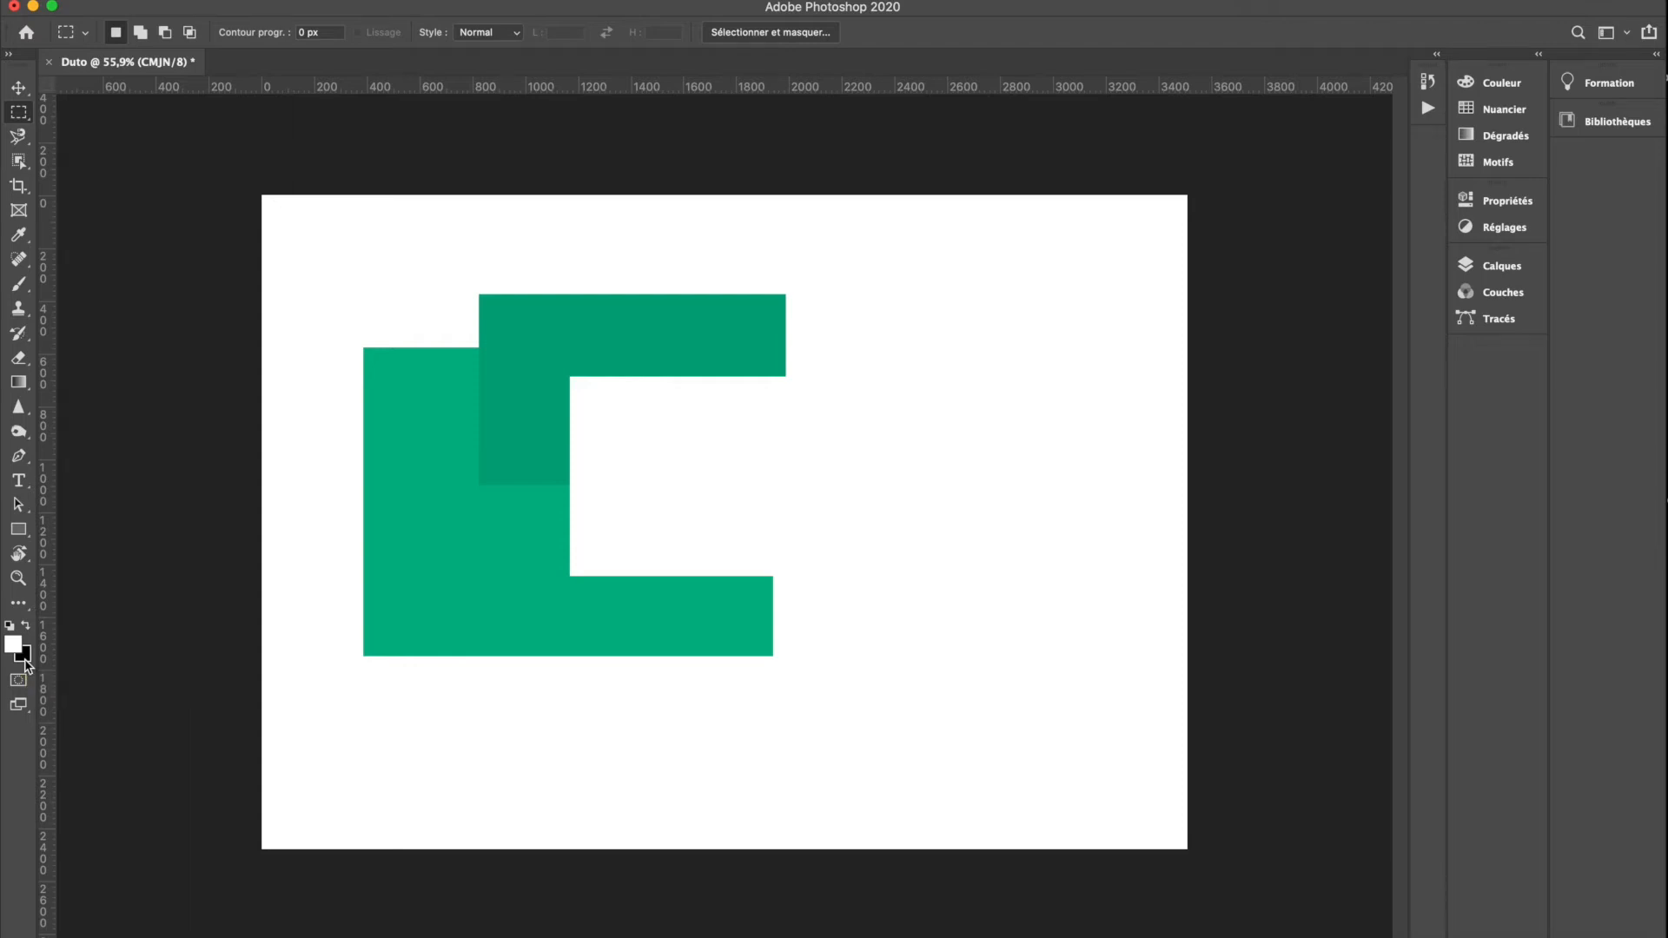
# Set the foreground colour to red #cd4848.
pyautogui.click(14, 643)
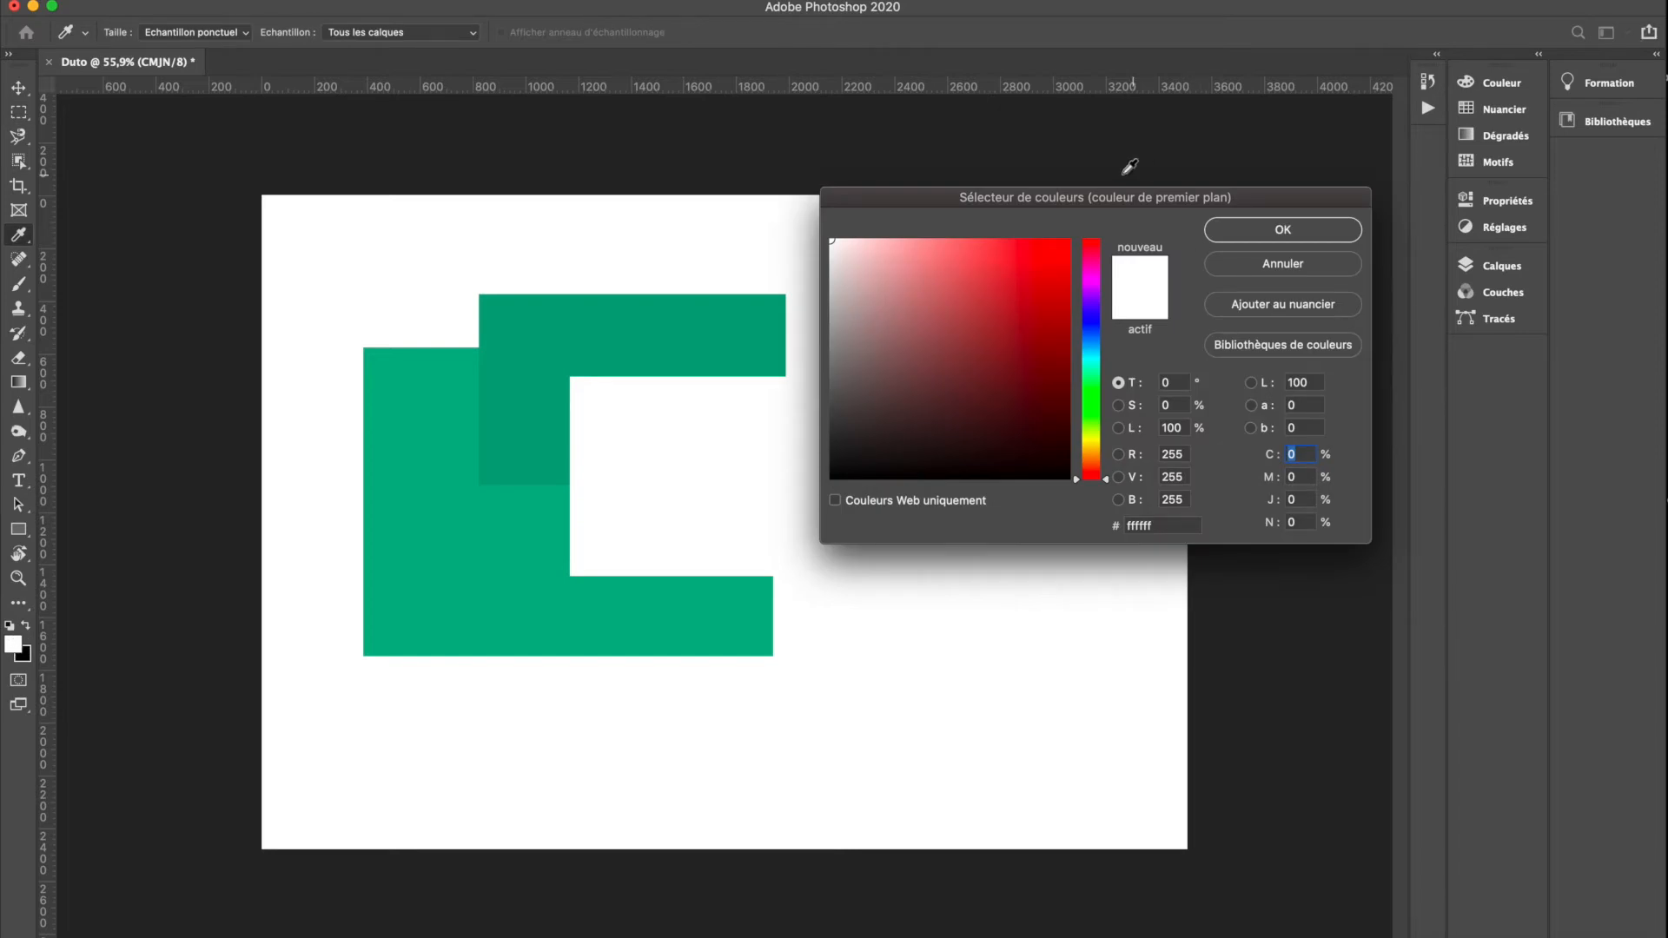
pyautogui.moveTo(1102, 198); pyautogui.dragTo(948, 244)
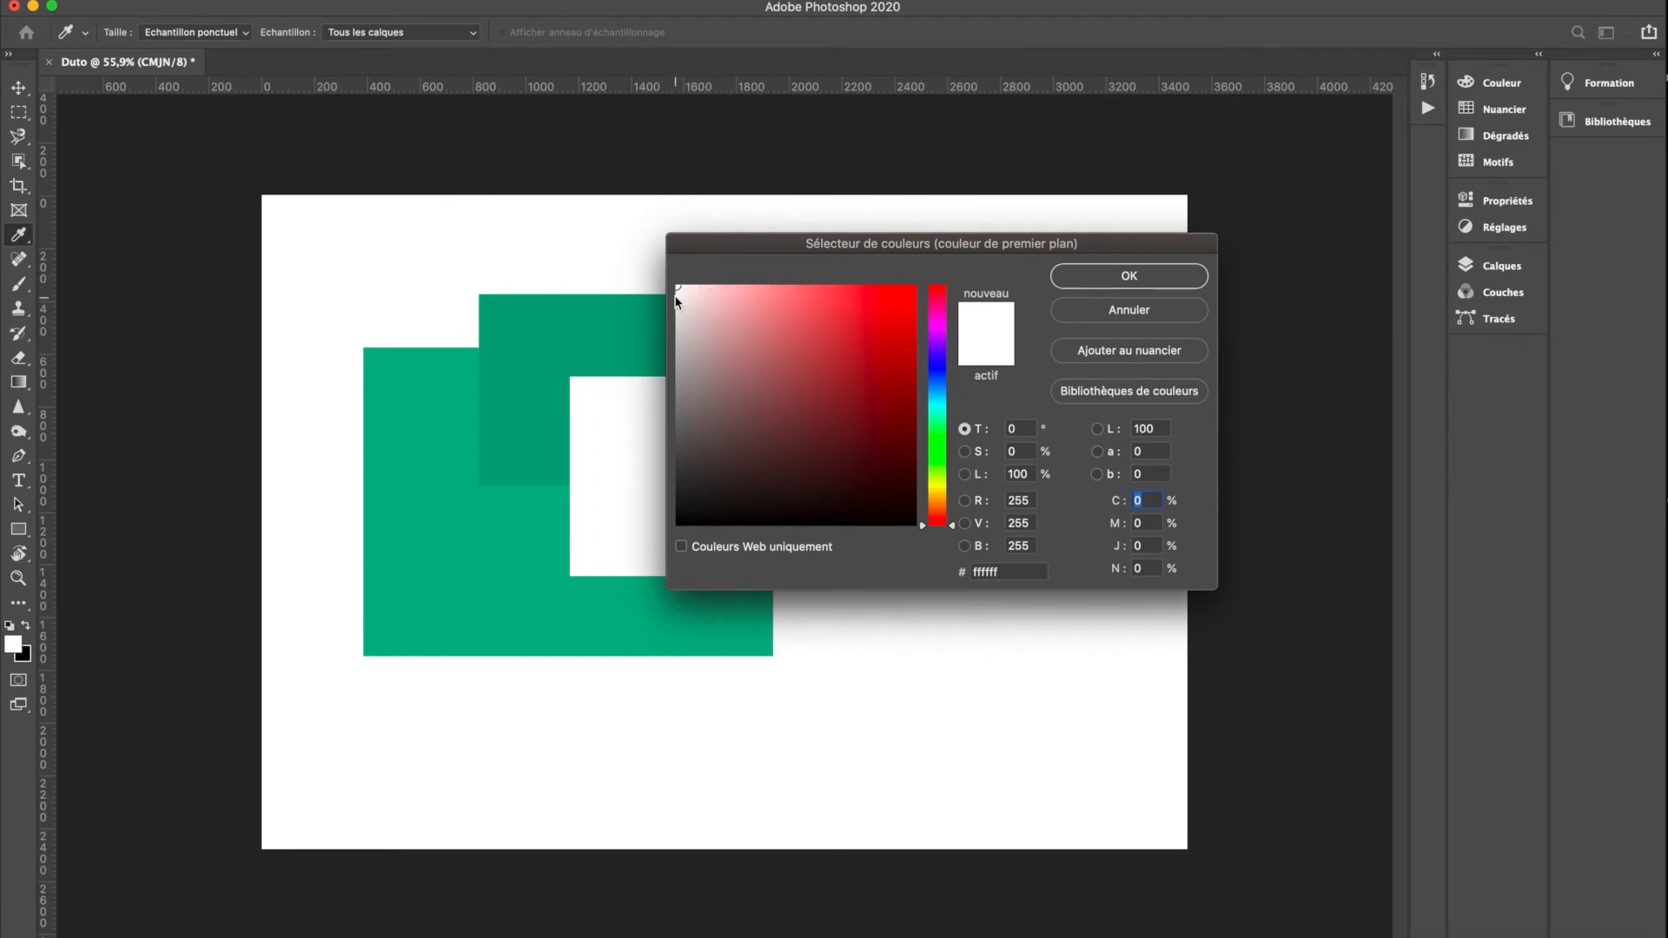
pyautogui.moveTo(748, 347)
pyautogui.mouseDown()
pyautogui.moveTo(826, 429)
pyautogui.moveTo(875, 421)
pyautogui.moveTo(900, 337)
pyautogui.moveTo(832, 332)
pyautogui.mouseUp()
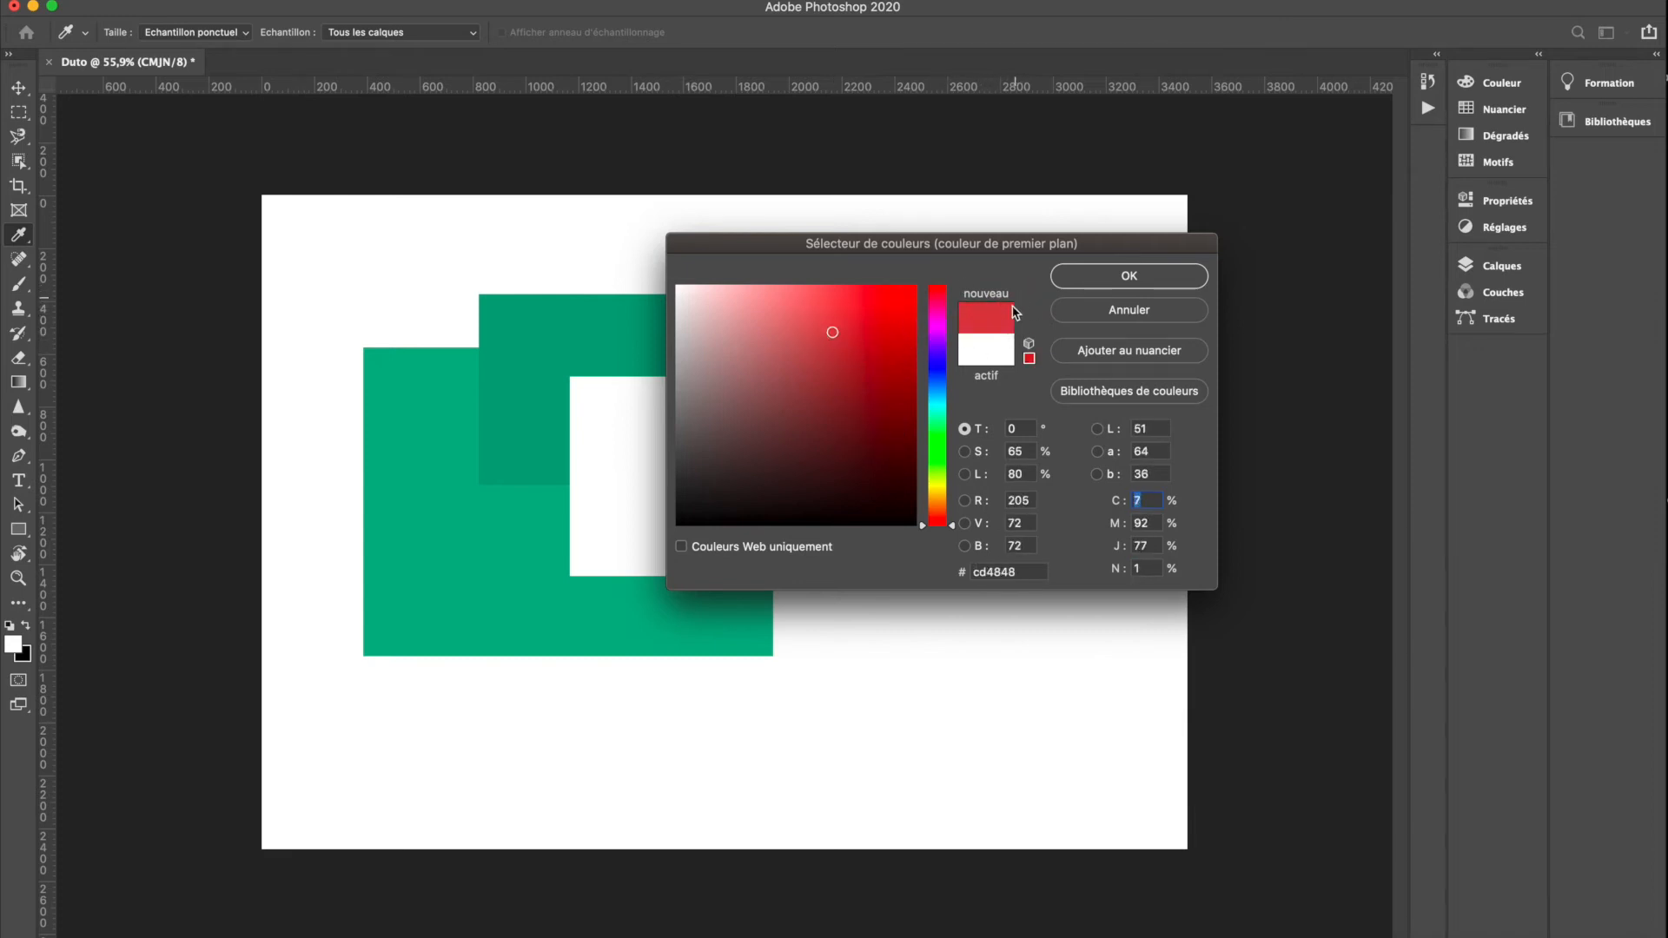
pyautogui.click(1119, 274)
pyautogui.press('m')
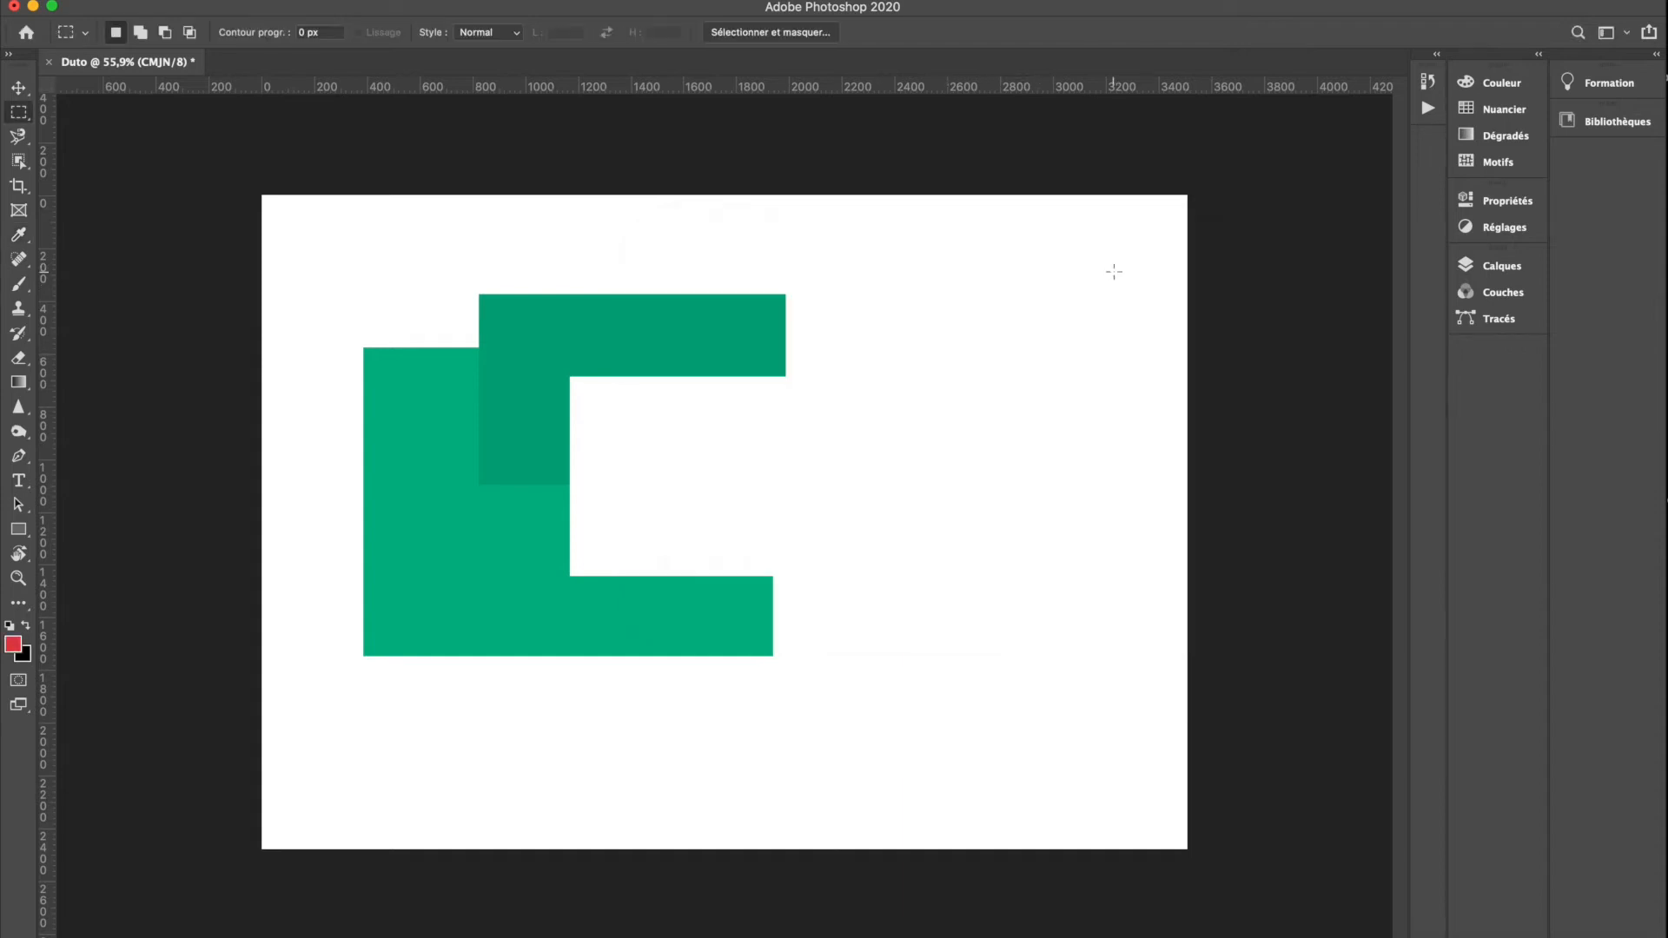
# Try the foreground colour picker's red, green and blue channel views, pick bright green #30e846 and return to the hue view.
pyautogui.click(14, 644)
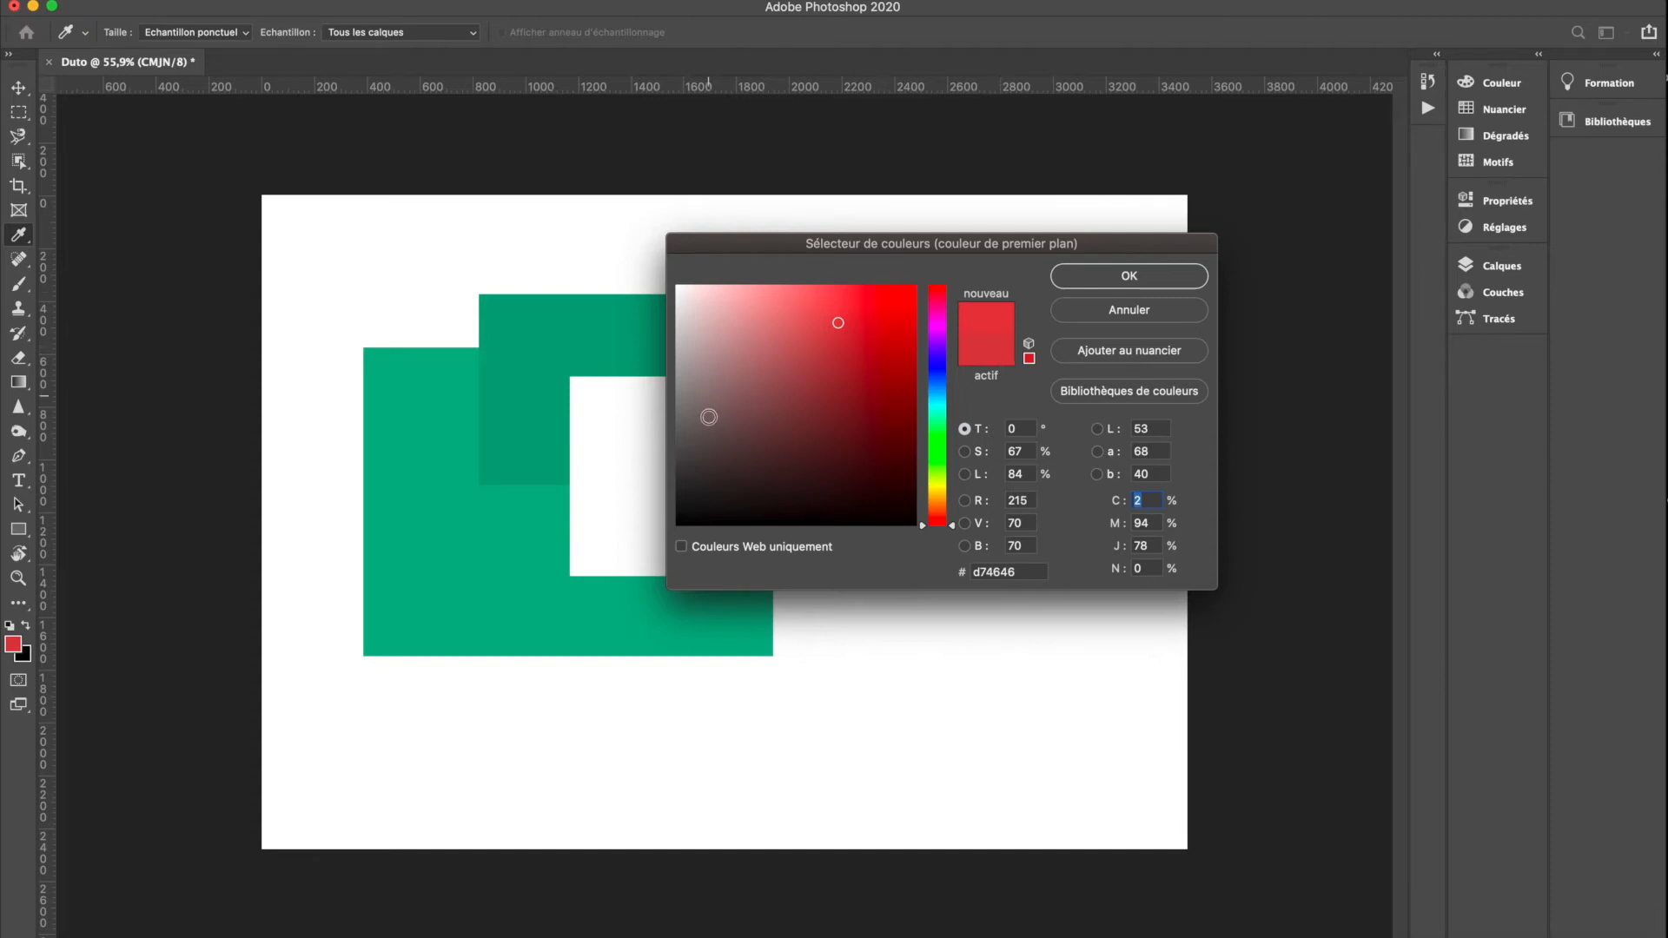
pyautogui.moveTo(954, 527)
pyautogui.mouseDown()
pyautogui.moveTo(956, 274)
pyautogui.moveTo(949, 559)
pyautogui.mouseUp()
pyautogui.click(966, 501)
pyautogui.click(965, 523)
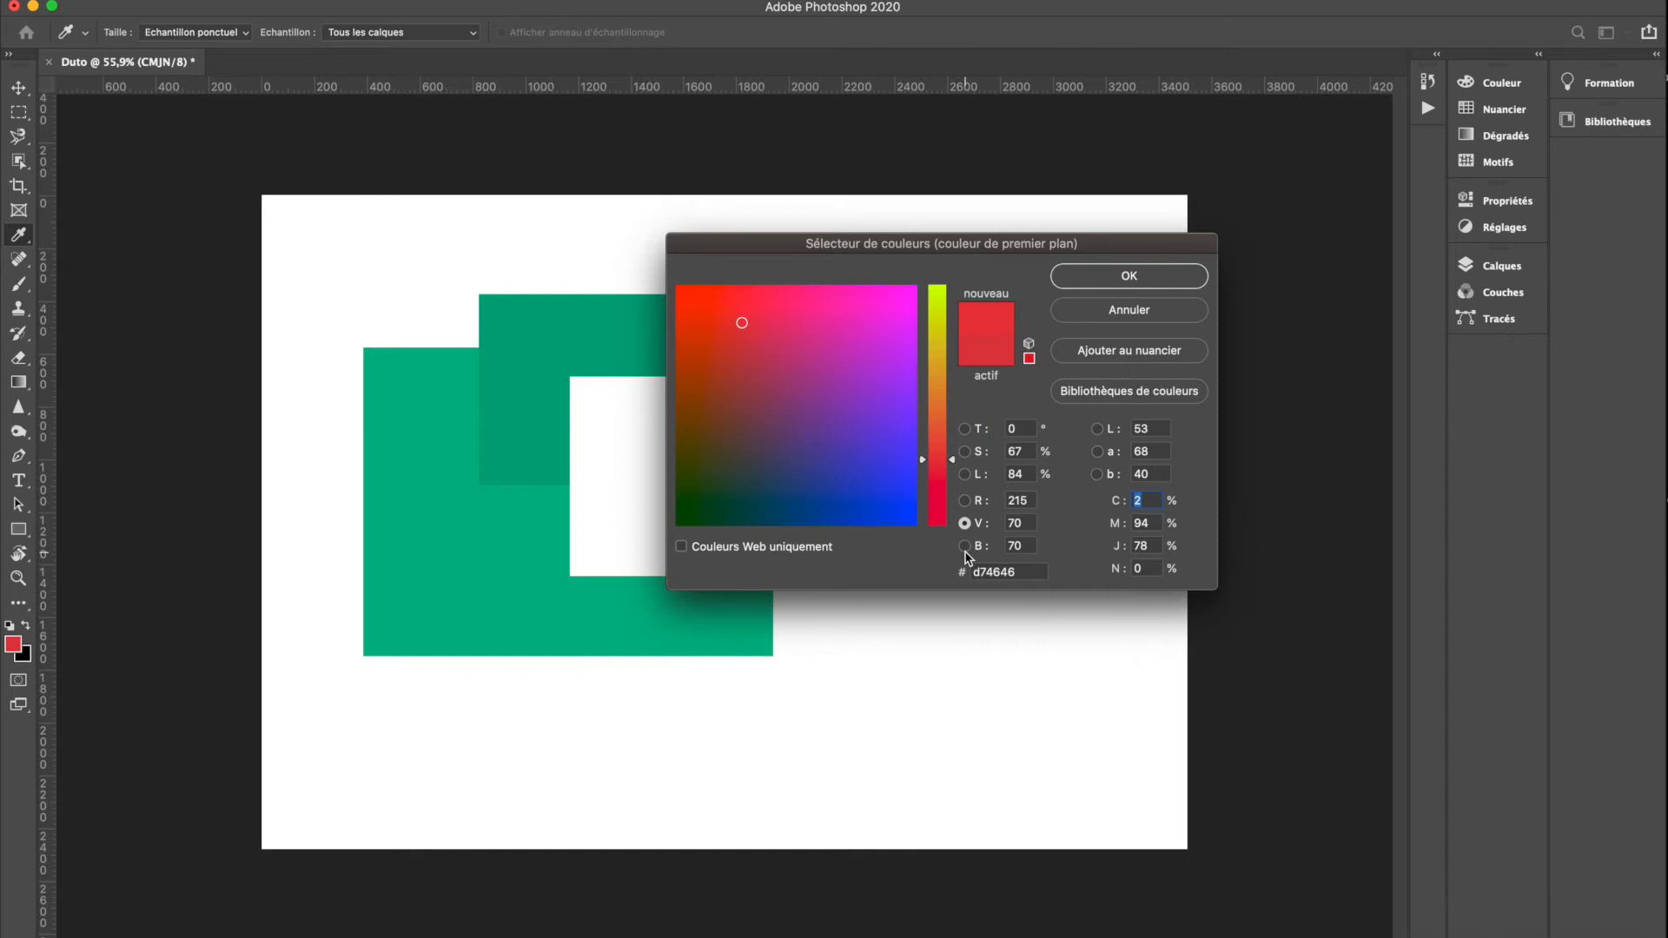
pyautogui.click(966, 546)
pyautogui.moveTo(825, 396)
pyautogui.mouseDown()
pyautogui.moveTo(794, 399)
pyautogui.moveTo(800, 316)
pyautogui.moveTo(879, 343)
pyautogui.mouseUp()
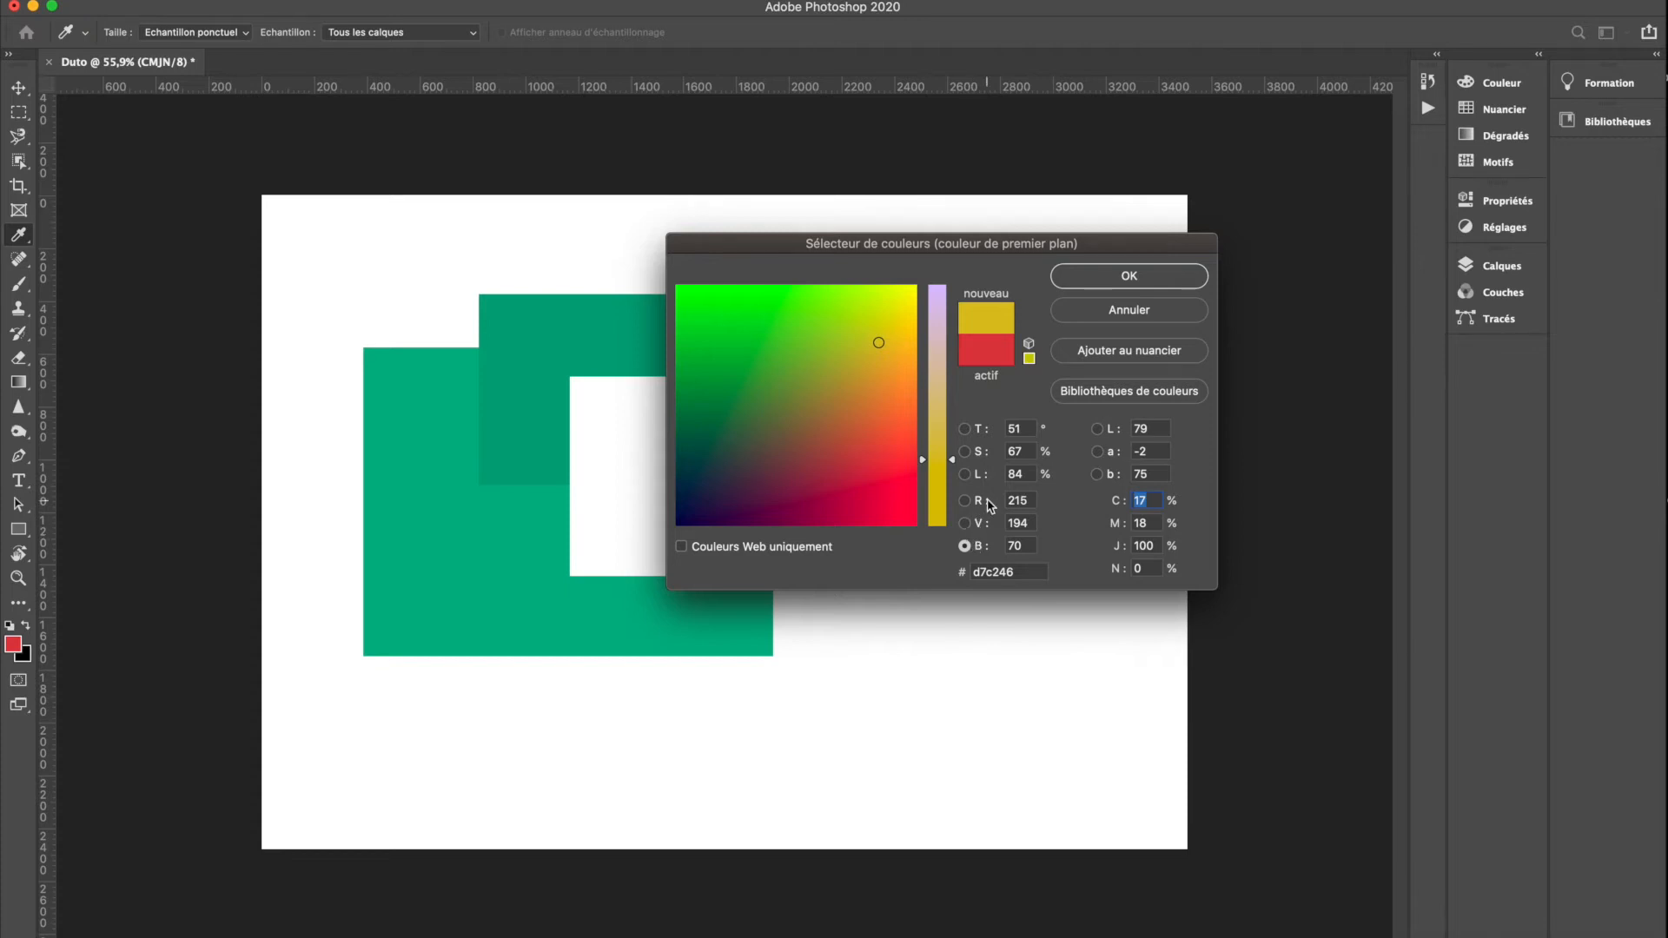
pyautogui.click(721, 305)
pyautogui.moveTo(721, 305); pyautogui.dragTo(721, 307)
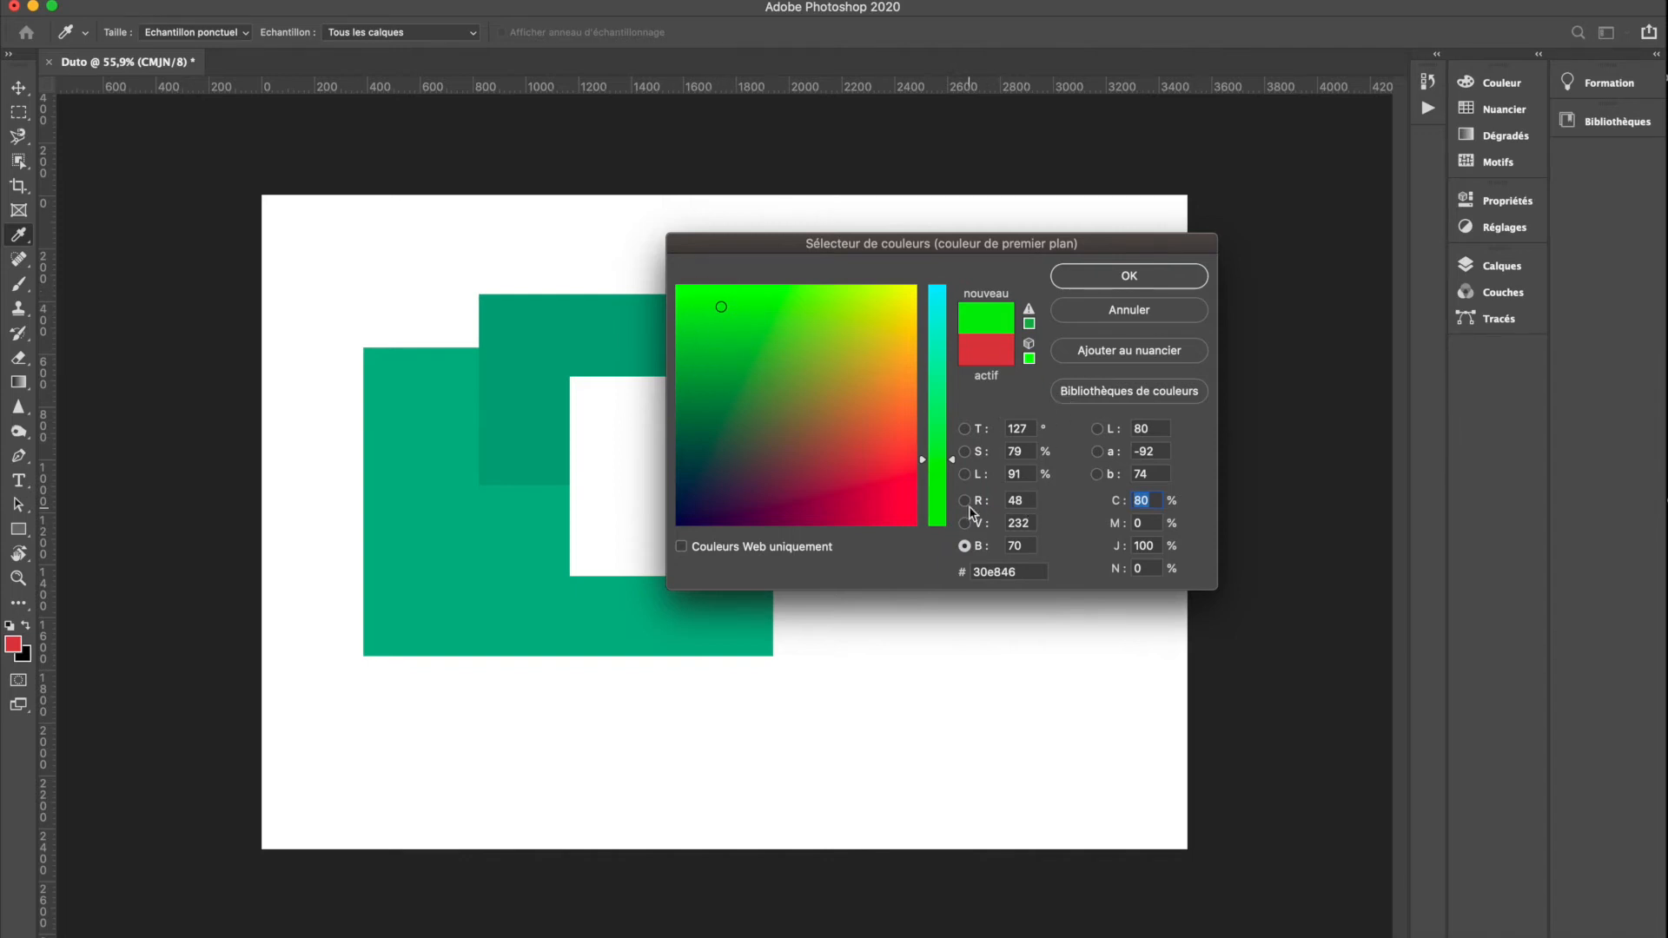
pyautogui.click(965, 429)
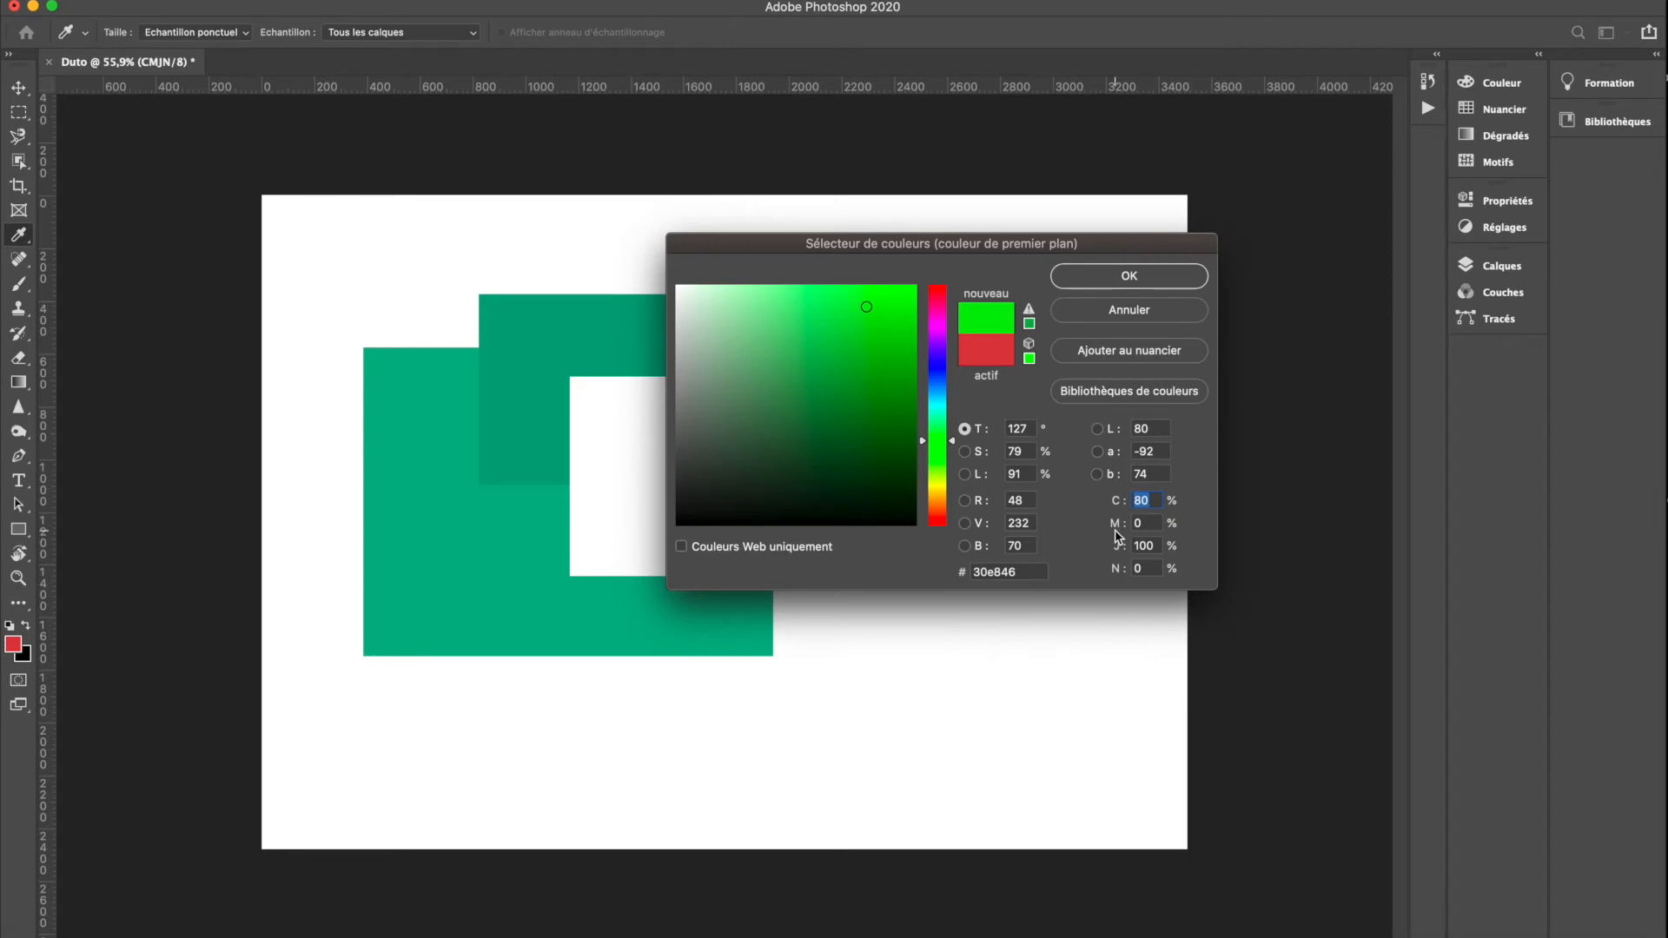
# Try restricting the picker to web colours, then set the foreground colour to yellow #f3ff33 without the restriction.
pyautogui.click(683, 548)
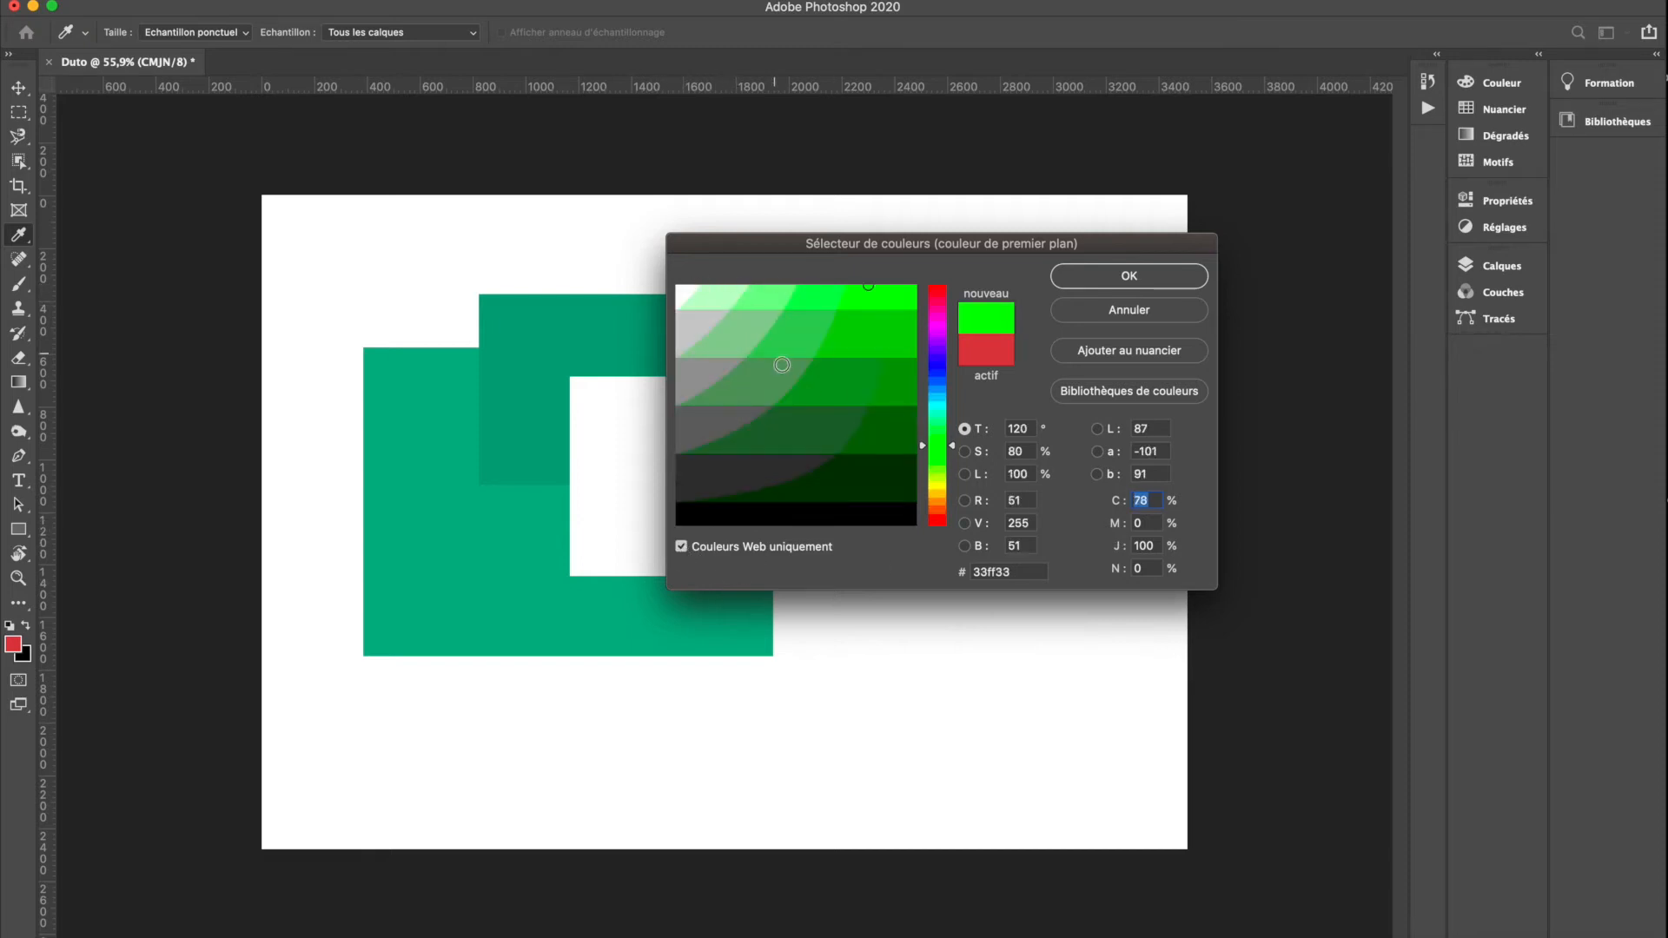
pyautogui.moveTo(932, 441); pyautogui.dragTo(952, 487)
pyautogui.click(684, 549)
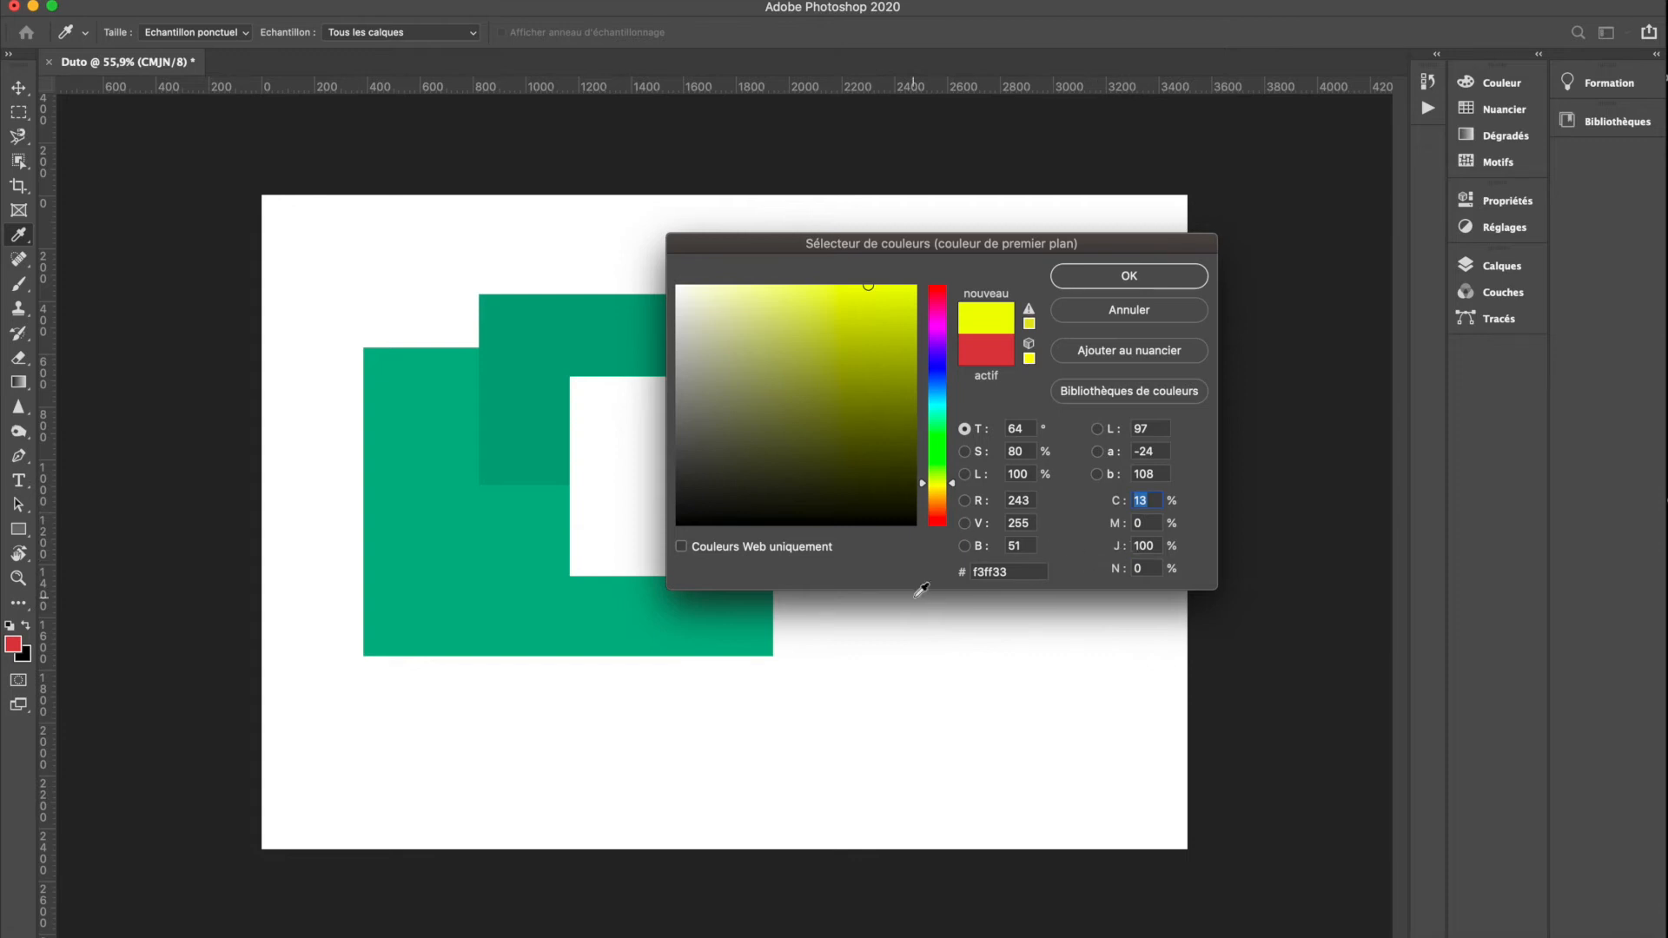
pyautogui.moveTo(1023, 572); pyautogui.dragTo(945, 574)
pyautogui.click(1153, 276)
pyautogui.press('m')
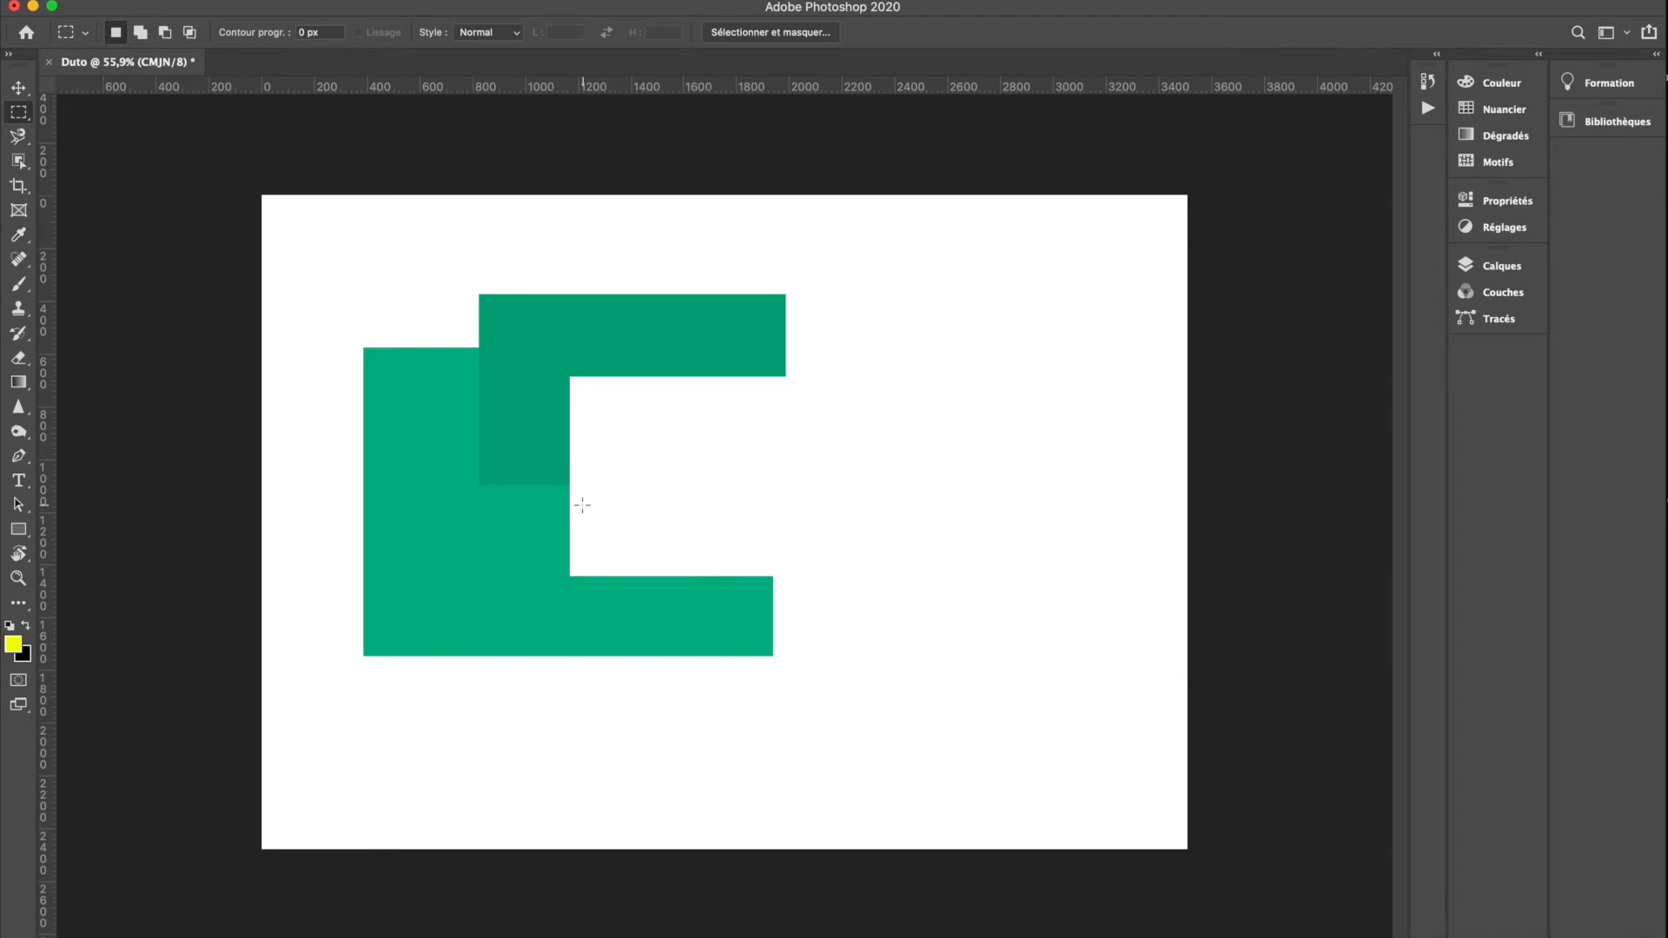
# Fill a small rectangle right of the green shapes' vertical part with the yellow foreground colour, and deselect it.
pyautogui.moveTo(672, 377); pyautogui.dragTo(856, 519)
pyautogui.hotkey('shift', 'BackSpace')
pyautogui.press('Return')
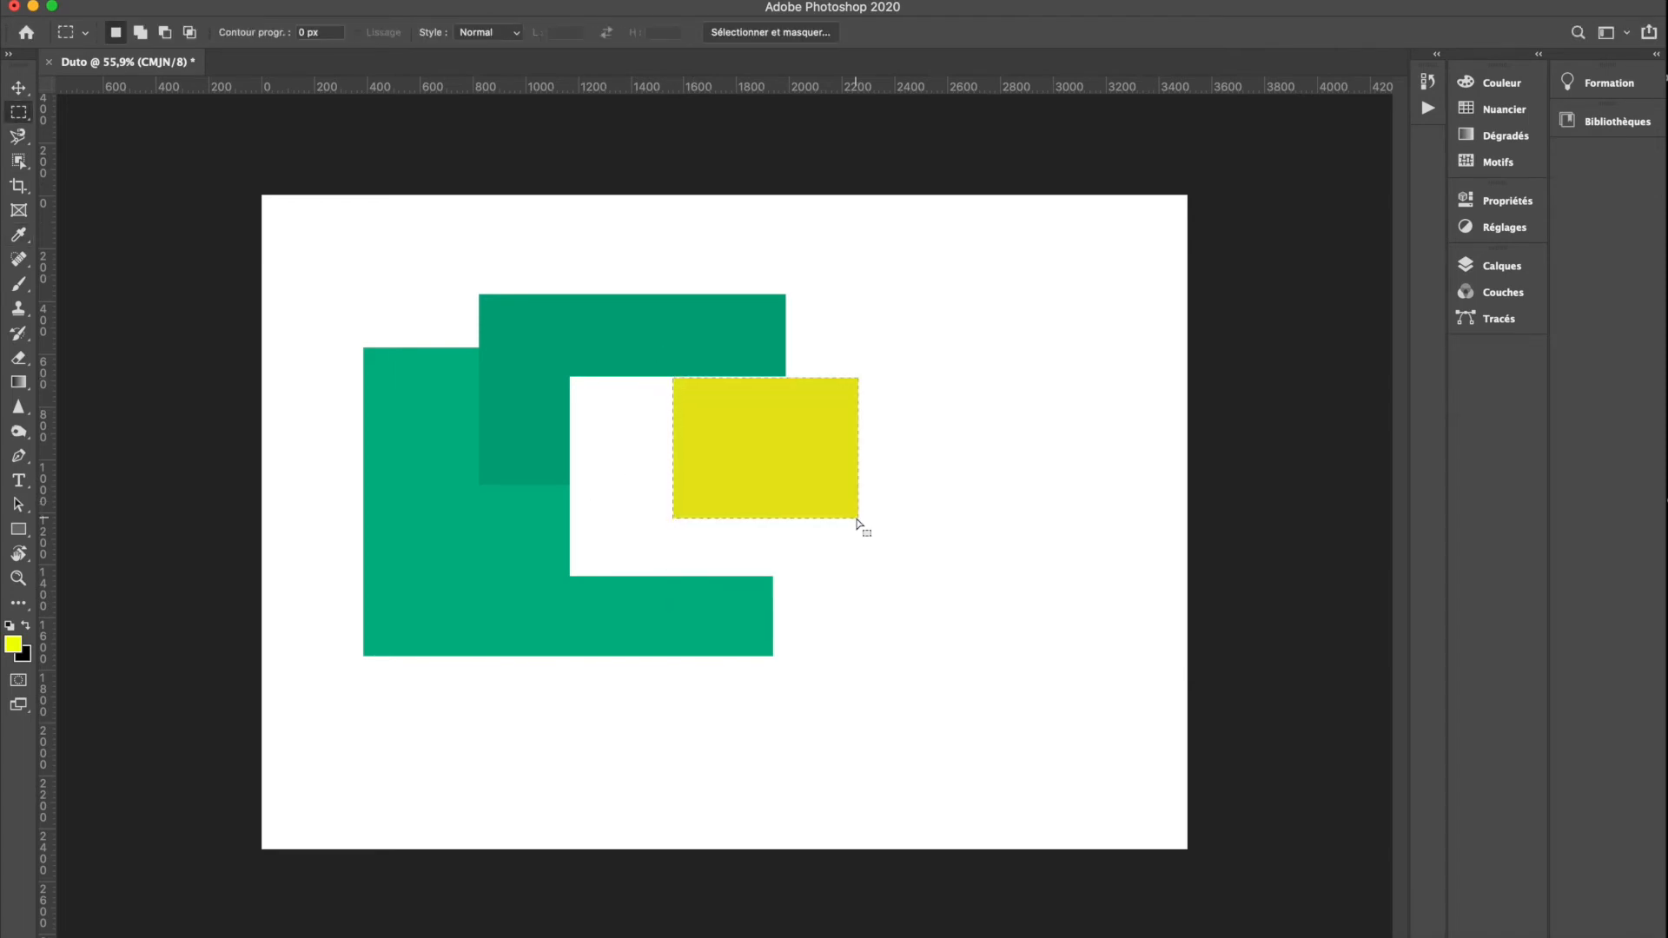
pyautogui.press('super+d')
# Swap the foreground and background colours back and forth several times, ending with yellow in the foreground.
pyautogui.press('x')
pyautogui.press('x')
pyautogui.press('x')
pyautogui.press('x')
pyautogui.click(28, 627)
pyautogui.click(27, 627)
pyautogui.click(27, 627)
pyautogui.click(27, 626)
pyautogui.click(27, 627)
pyautogui.click(28, 627)
pyautogui.click(28, 626)
pyautogui.click(28, 627)
pyautogui.click(28, 627)
pyautogui.click(28, 627)
# Fill a large rectangle across the middle of the canvas, overlapping the green shapes, with the yellow foreground colour, and deselect it.
pyautogui.moveTo(736, 244); pyautogui.dragTo(916, 404)
pyautogui.moveTo(513, 338); pyautogui.dragTo(947, 635)
pyautogui.press('i')
pyautogui.hotkey('shift', 'BackSpace')
pyautogui.press('Return')
pyautogui.press('m')
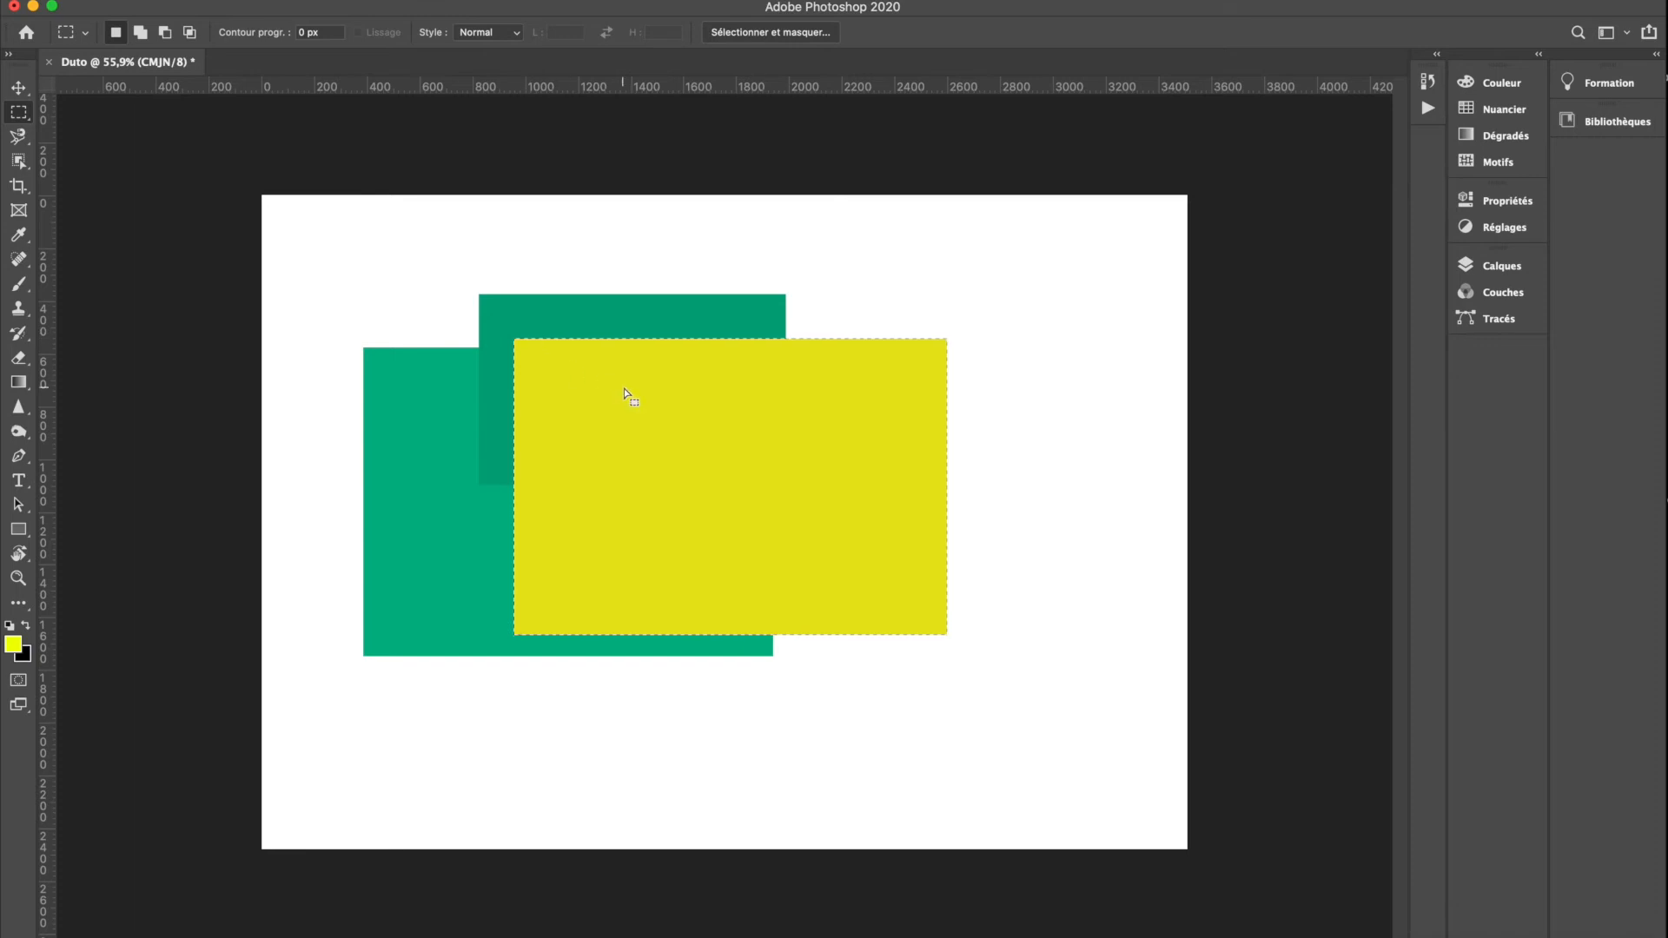
pyautogui.click(571, 314)
# Try to move the large yellow rectangle, keeping the background layer unconverted.
pyautogui.press('v')
pyautogui.moveTo(540, 429); pyautogui.dragTo(812, 441)
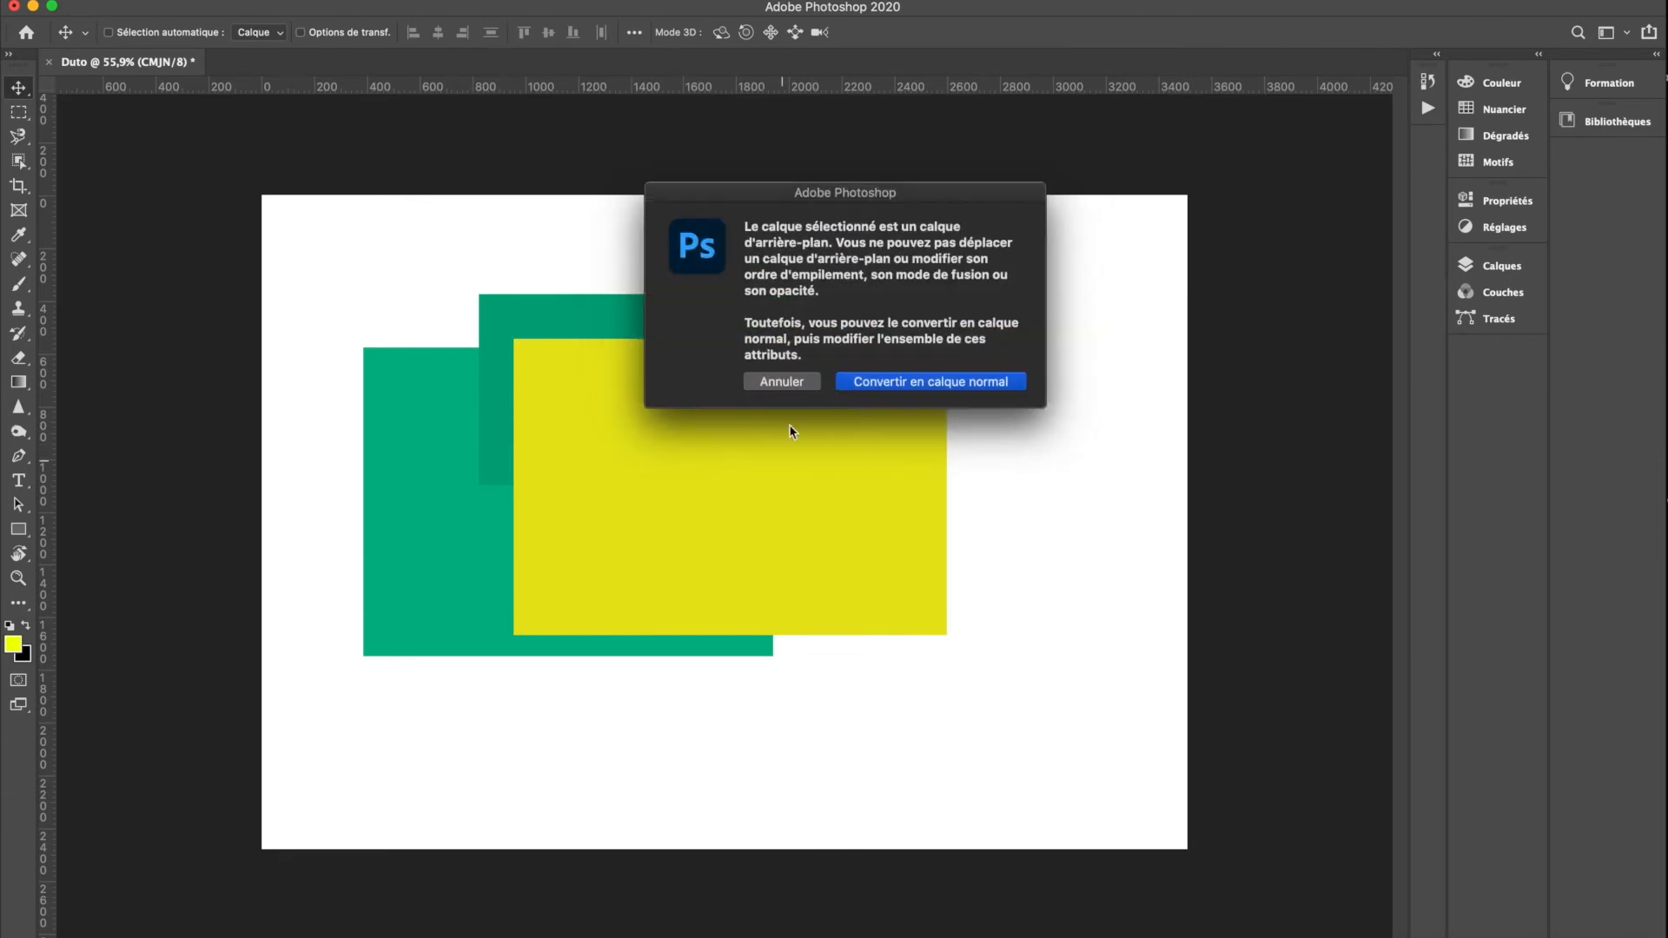
pyautogui.click(770, 384)
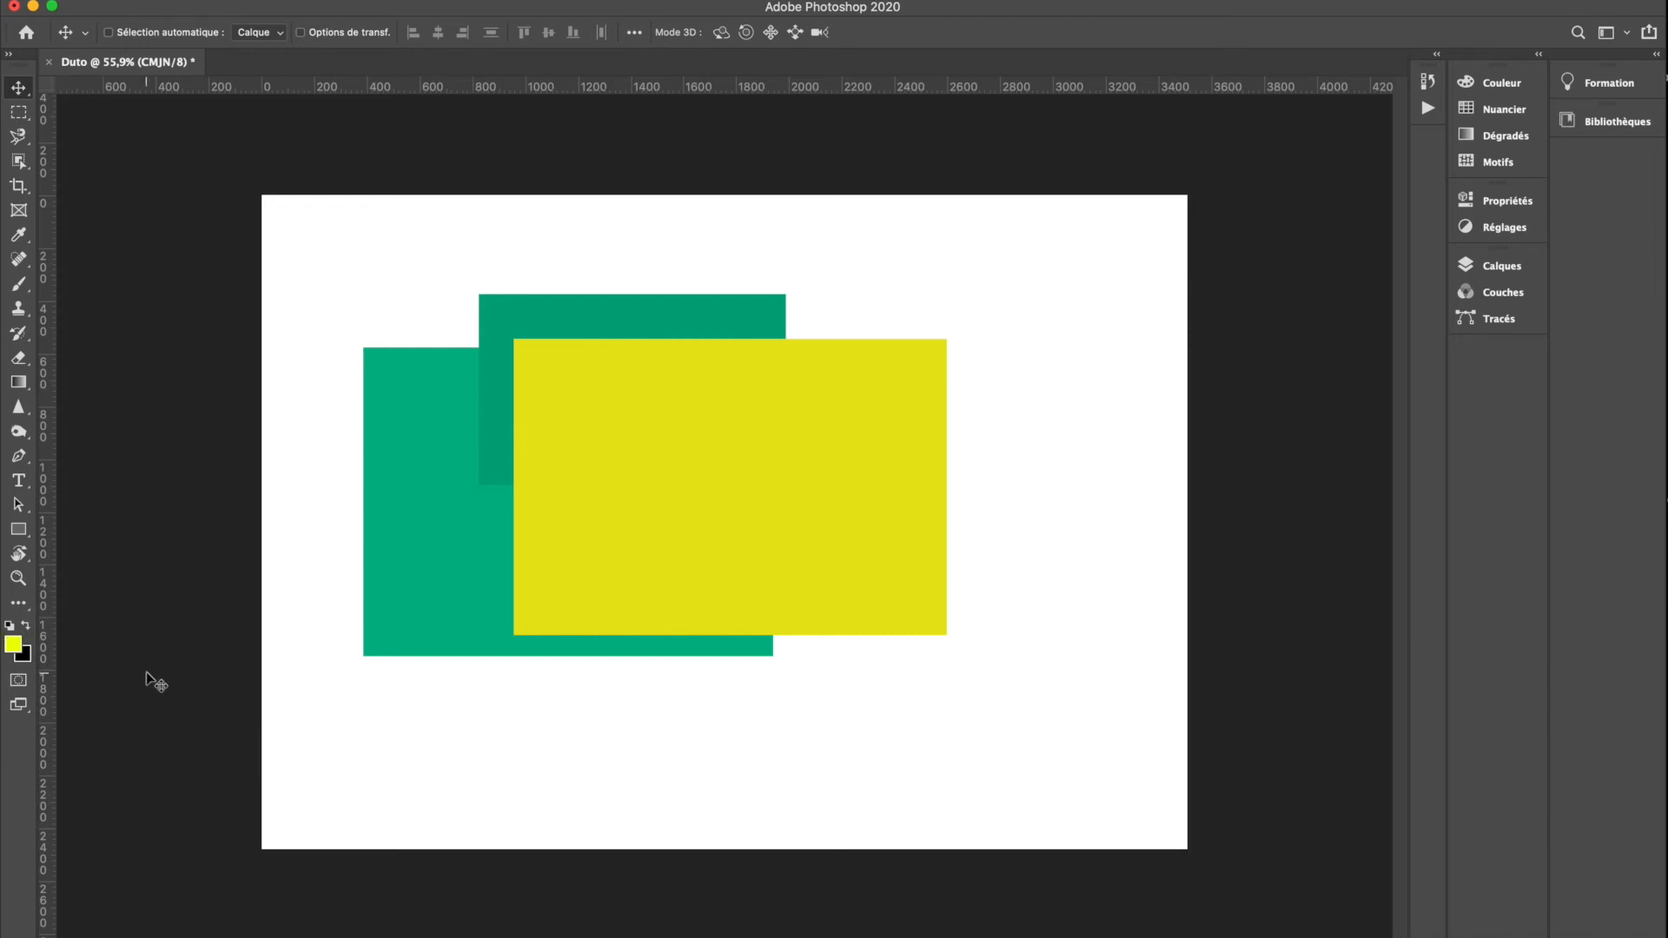
# Restore the default colours, put white in the foreground and fill the whole unselected canvas with it.
pyautogui.press('d')
pyautogui.press('x')
pyautogui.press('m')
pyautogui.moveTo(309, 216); pyautogui.dragTo(960, 689)
pyautogui.moveTo(231, 175); pyautogui.dragTo(1274, 909)
pyautogui.click(1061, 730)
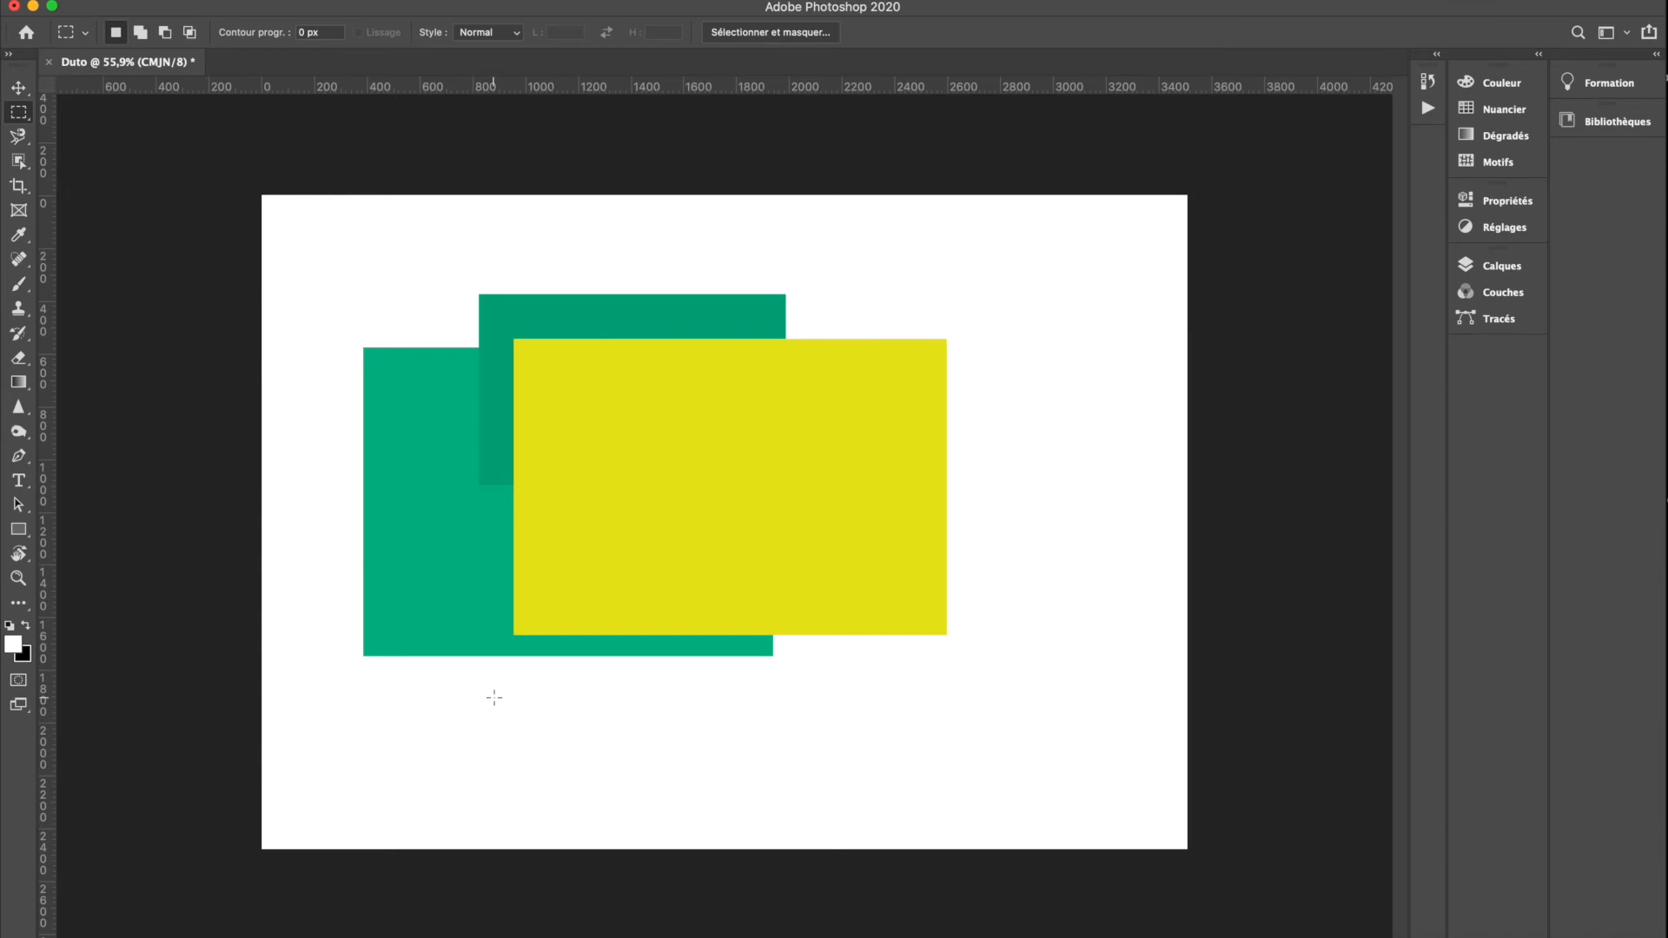
pyautogui.hotkey('shift', 'BackSpace')
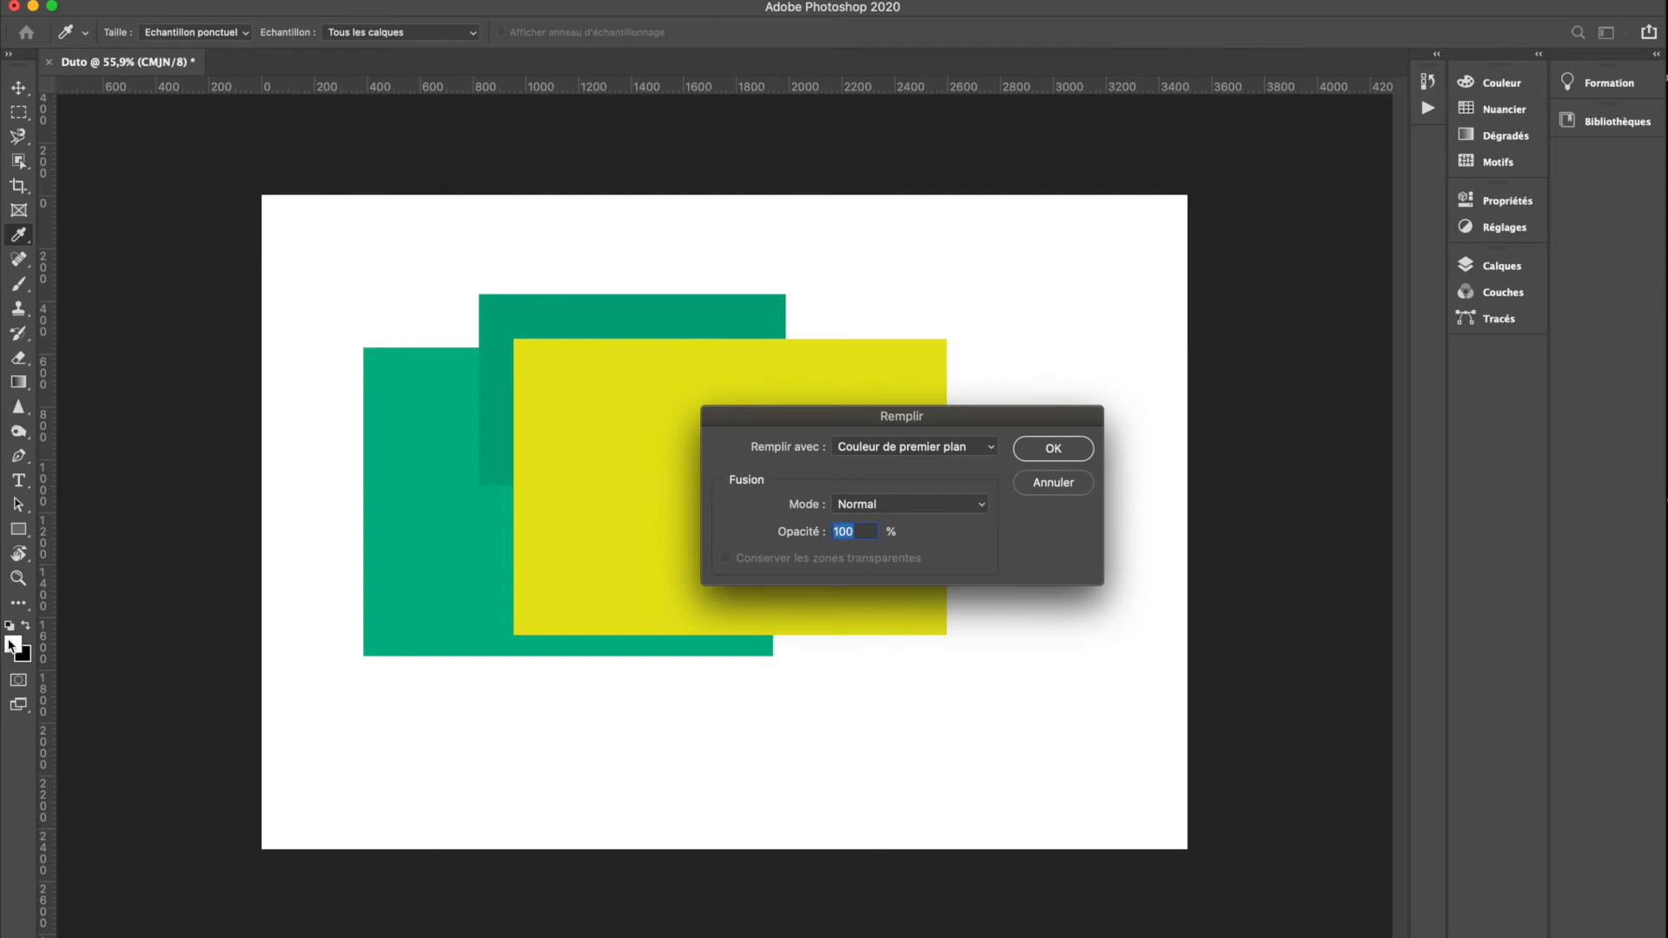
pyautogui.press('Return')
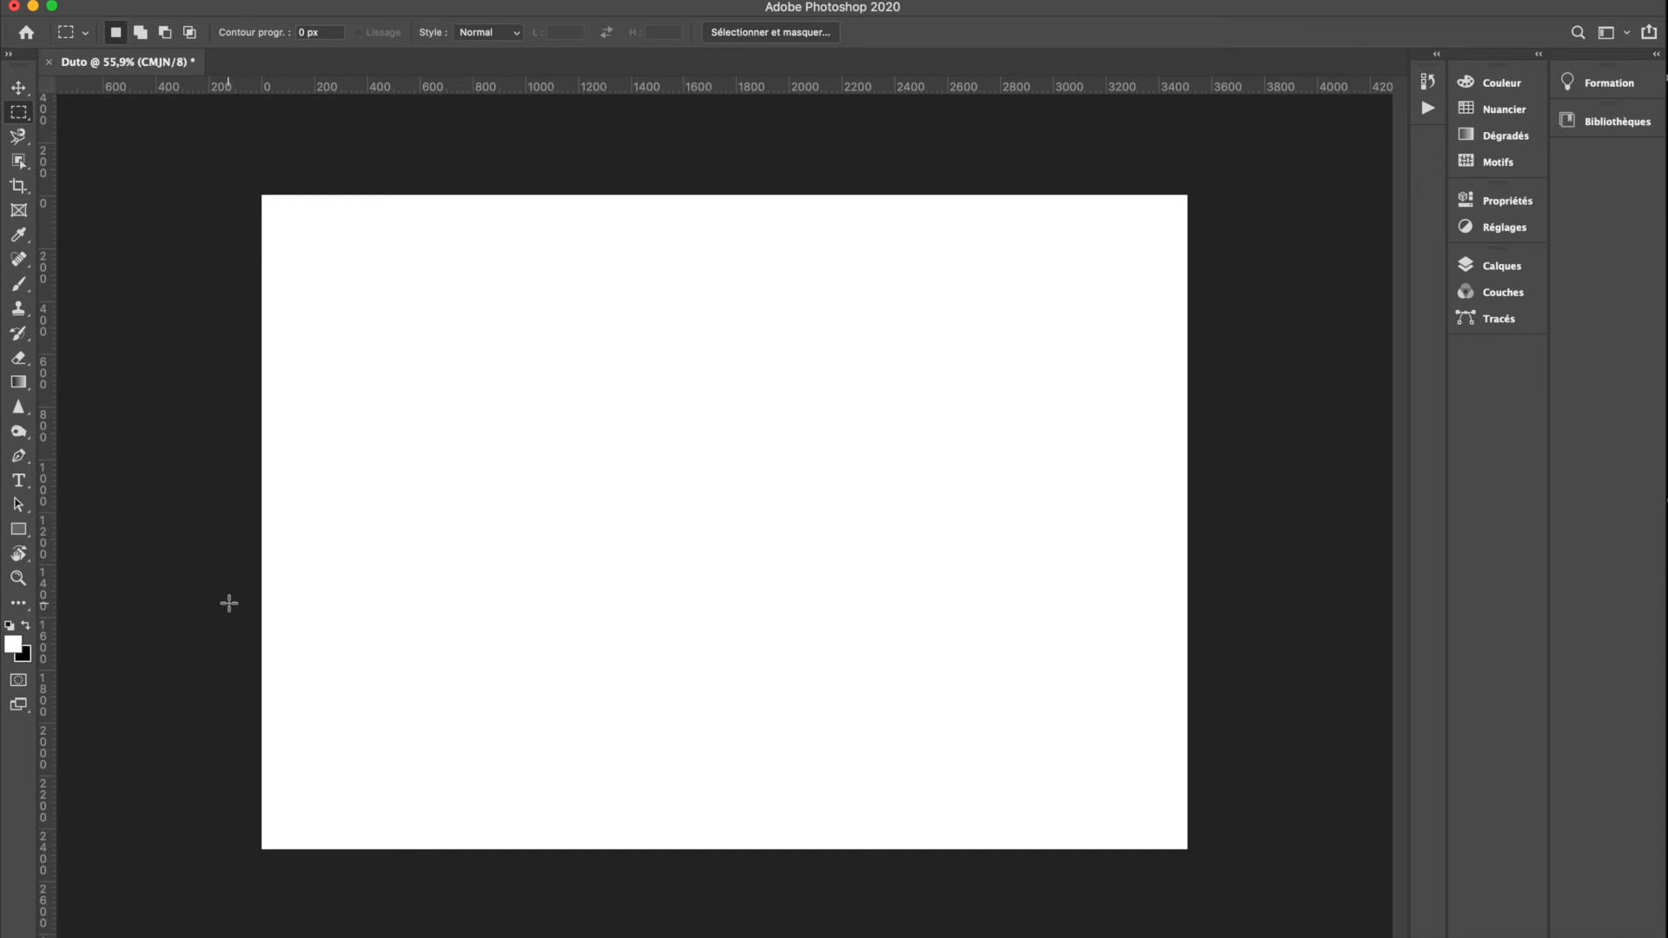
# Bring black to the foreground and fill two separate rectangular selections around the middle of the canvas with it, then deselect.
pyautogui.press('x')
pyautogui.moveTo(442, 373)
pyautogui.mouseDown()
pyautogui.moveTo(617, 519)
pyautogui.moveTo(782, 577)
pyautogui.moveTo(811, 607)
pyautogui.mouseUp()
pyautogui.hotkey('shift', 'BackSpace')
pyautogui.press('Return')
pyautogui.press('m')
pyautogui.hotkey('shift', 'BackSpace')
pyautogui.press('Return')
pyautogui.click(621, 639)
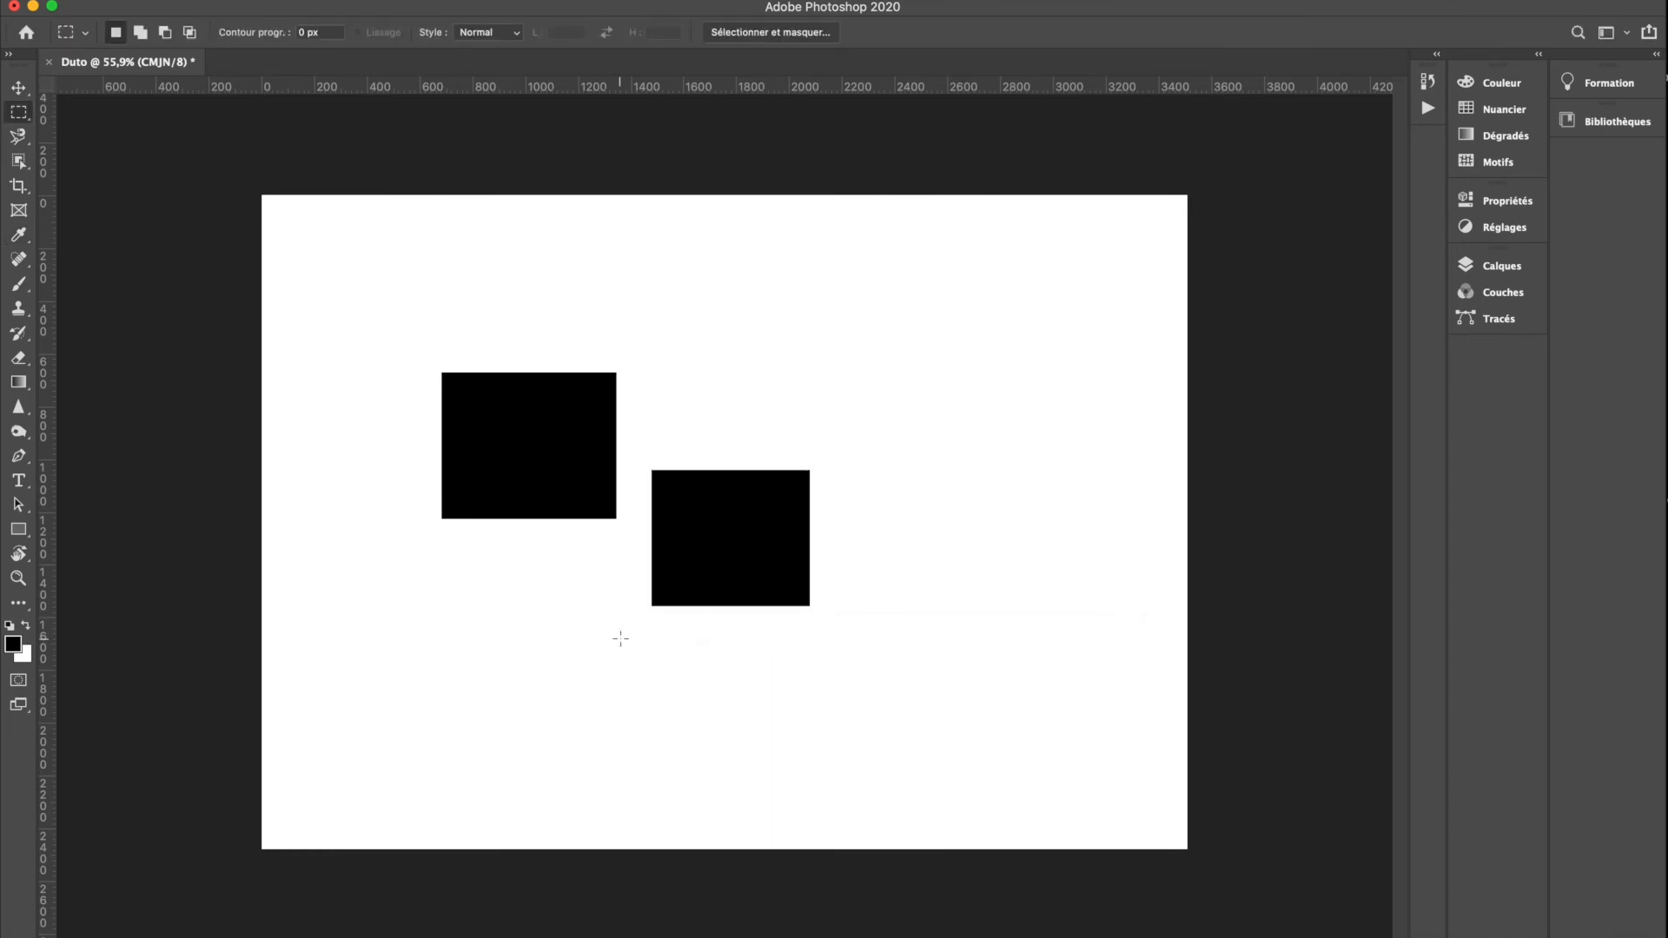
# Choose a red foreground colour and fill a rectangle overlapping the top of the second black shape with it, then deselect.
pyautogui.click(13, 644)
pyautogui.click(841, 339)
pyautogui.click(1158, 275)
pyautogui.press('m')
pyautogui.moveTo(663, 328); pyautogui.dragTo(851, 489)
pyautogui.hotkey('shift', 'BackSpace')
pyautogui.press('Return')
pyautogui.click(856, 487)
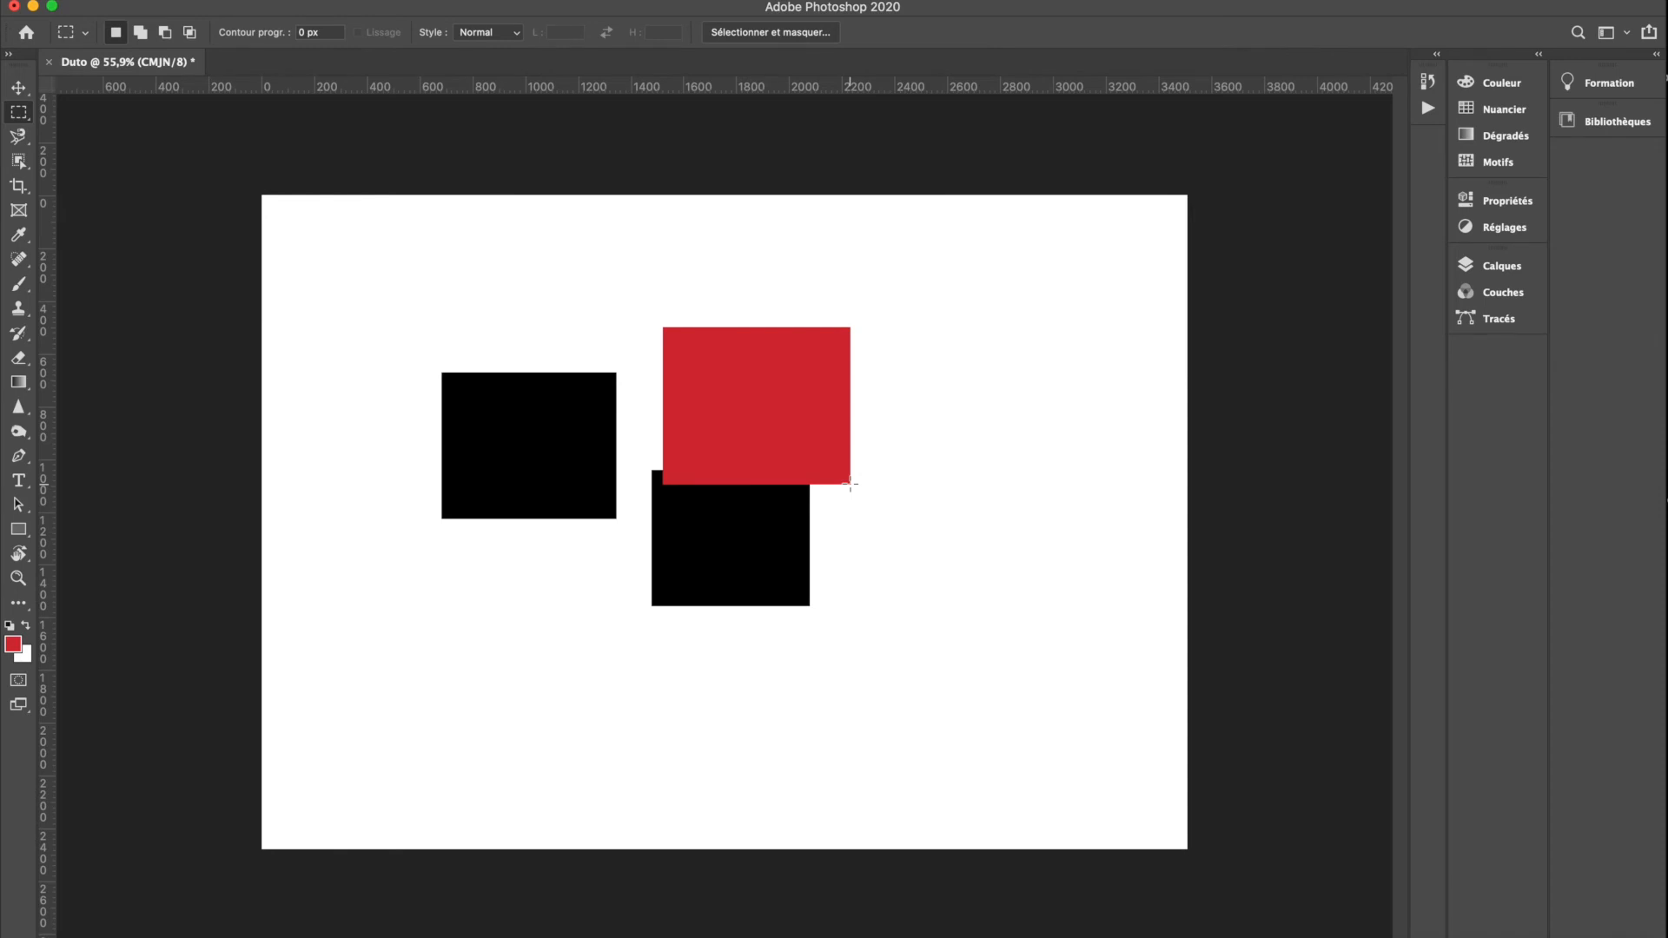
# Reset the colours with white in the foreground and cover the black and red rectangles with a full-canvas fill.
pyautogui.press('d')
pyautogui.press('x')
pyautogui.hotkey('shift', 'BackSpace')
pyautogui.press('Return')
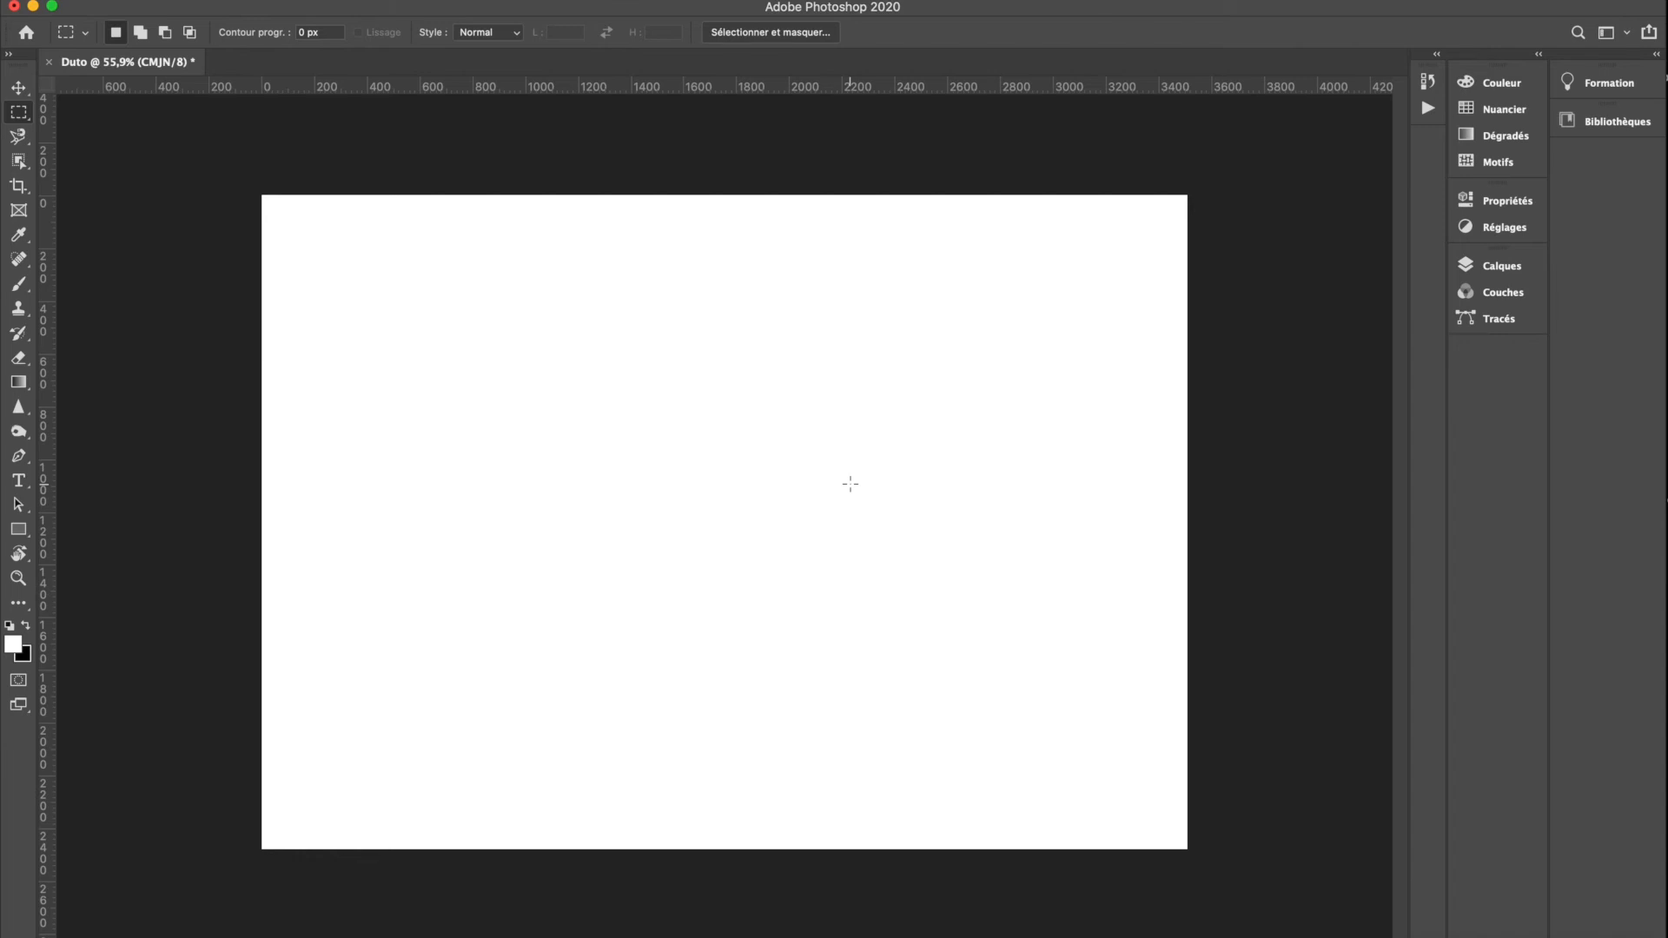
# Set the foreground colour to red cd0808 and fill a rectangle in the upper middle of the blank canvas with it.
pyautogui.click(13, 643)
pyautogui.click(907, 332)
pyautogui.click(1069, 276)
pyautogui.moveTo(503, 339); pyautogui.dragTo(793, 530)
pyautogui.hotkey('shift', 'F5')
pyautogui.press('Return')
pyautogui.press('m')
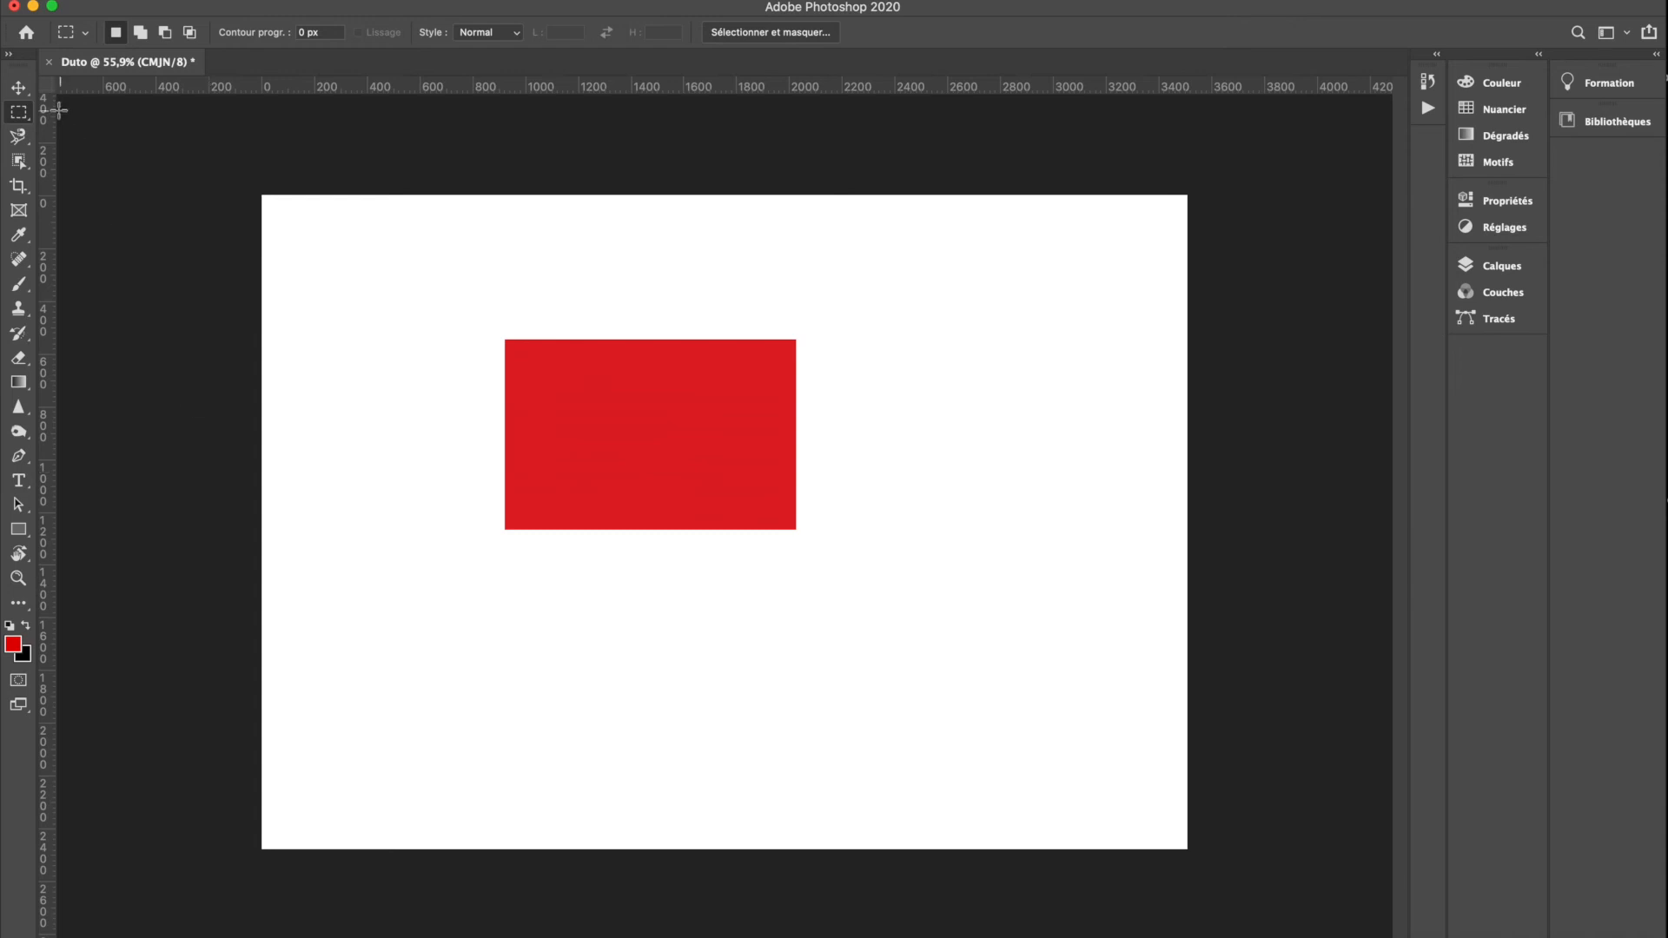
# Look through the available marquee tool variants and keep the rectangular marquee active.
pyautogui.click(19, 114)
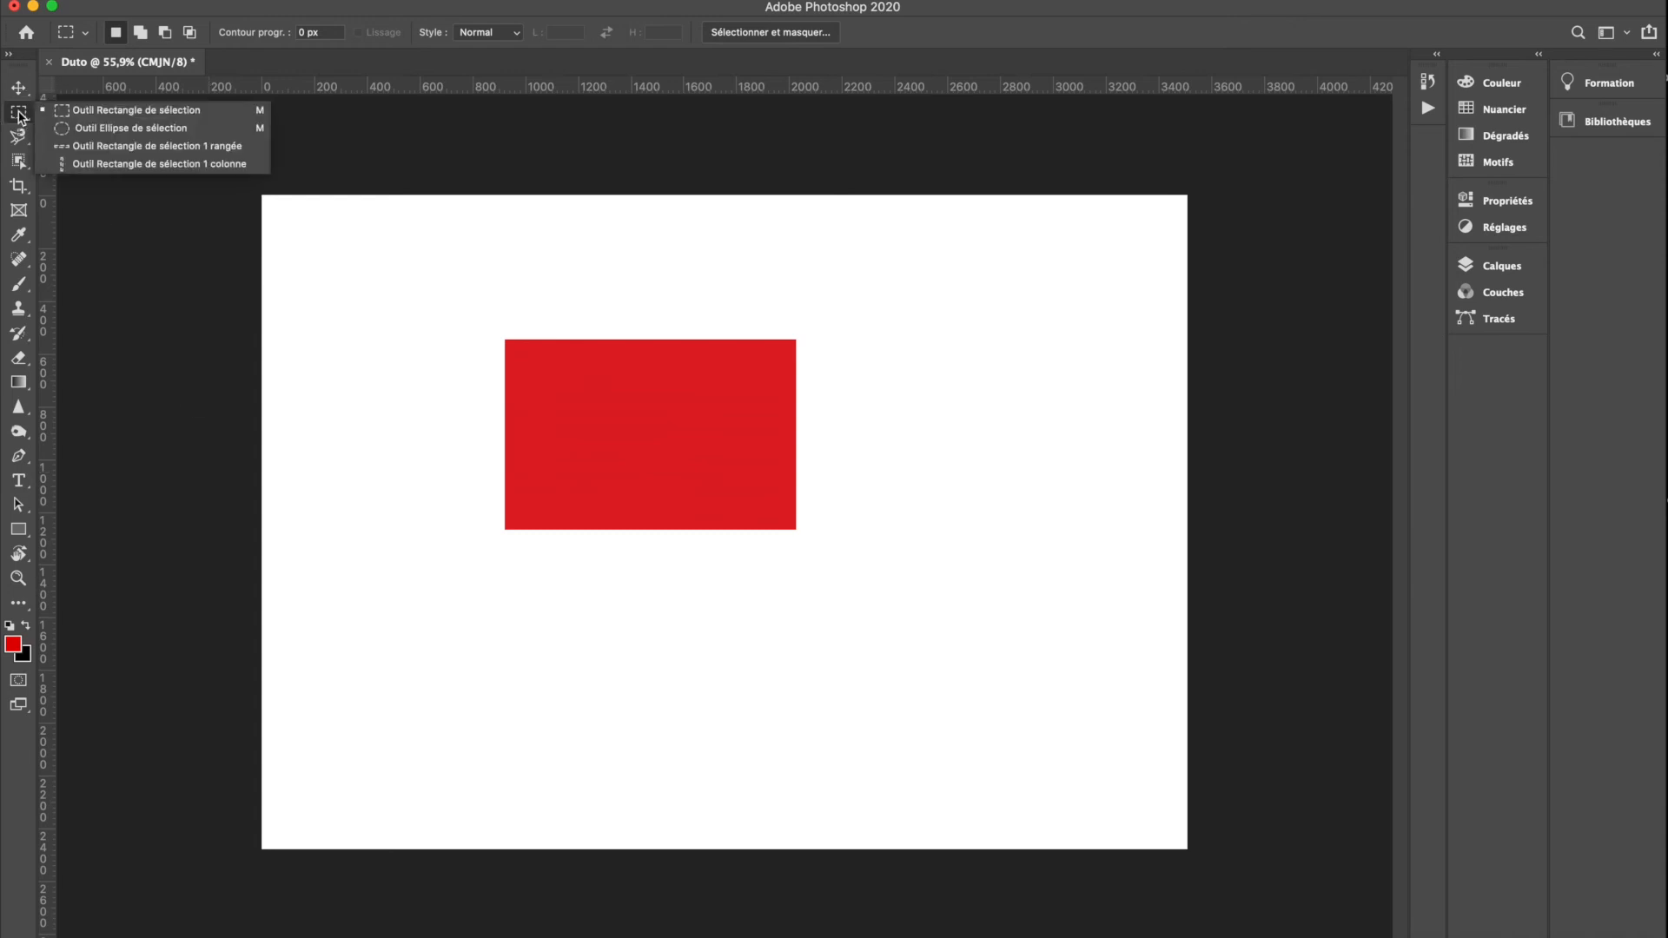
pyautogui.click(21, 115)
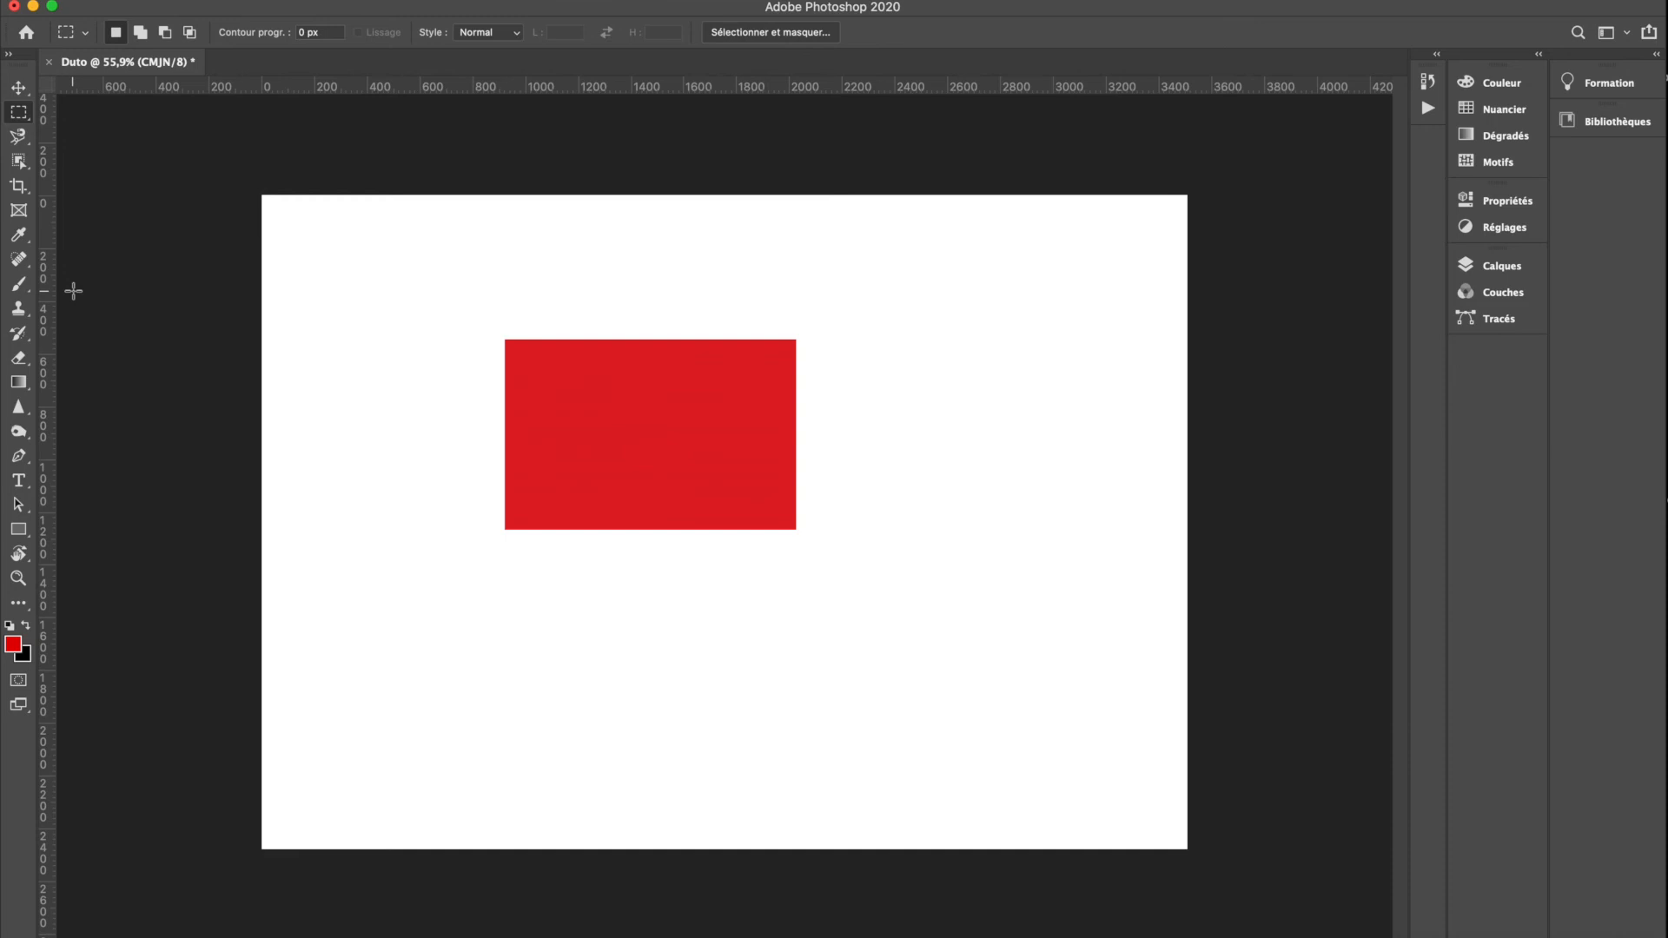
pyautogui.rightClick(24, 114)
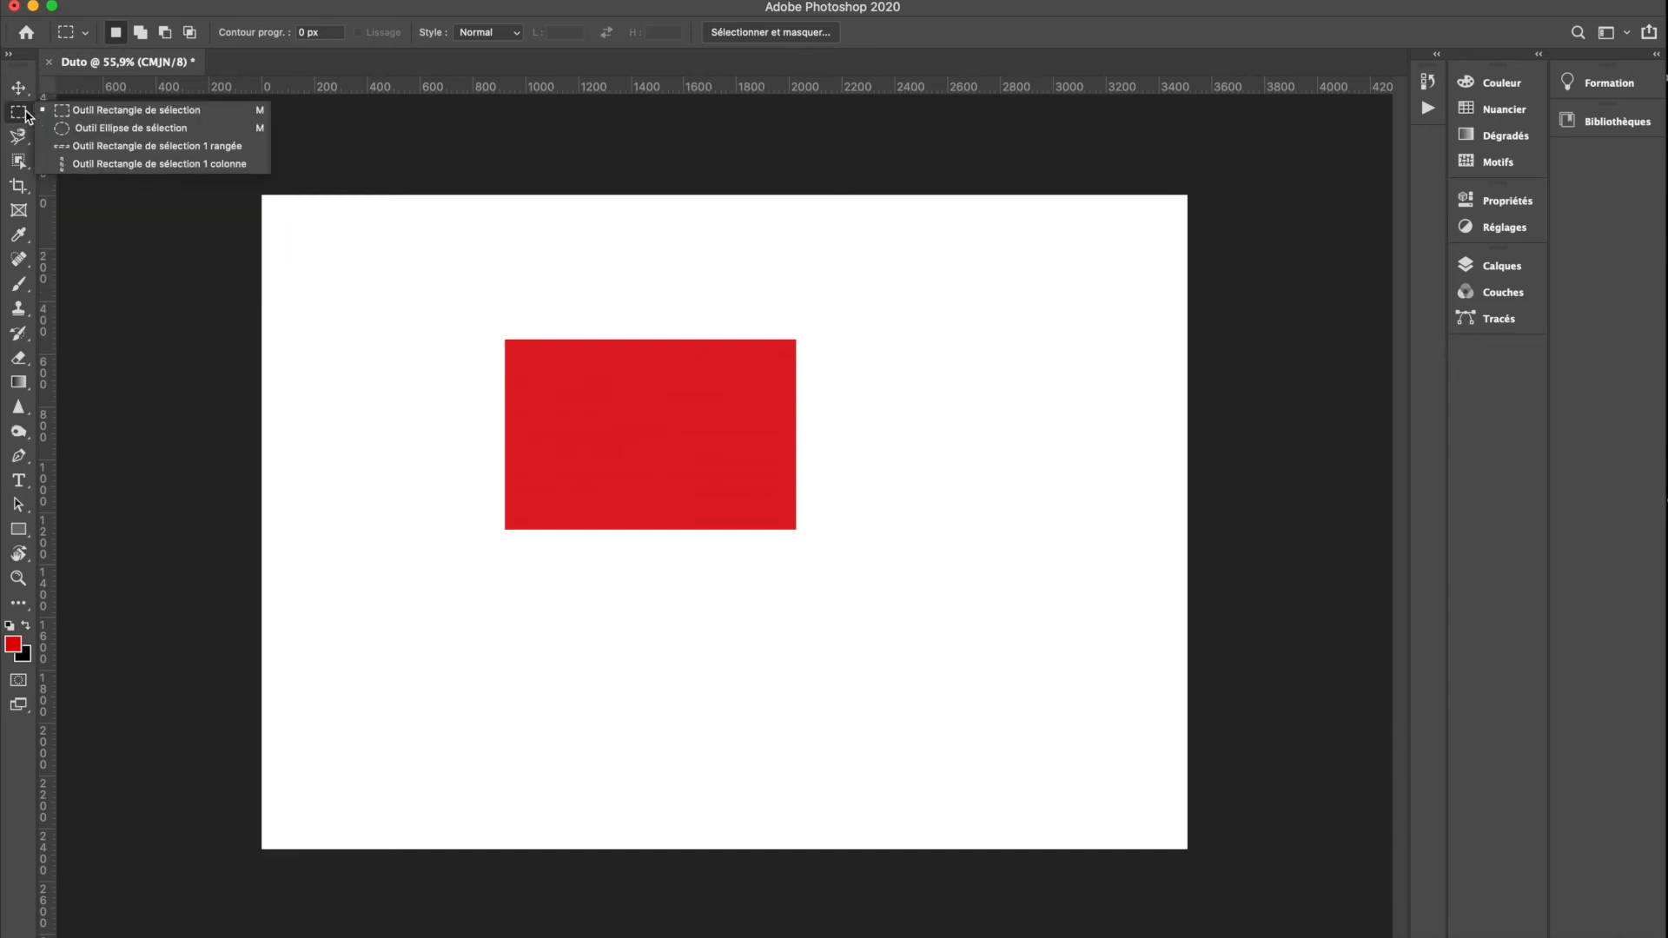
pyautogui.click(129, 265)
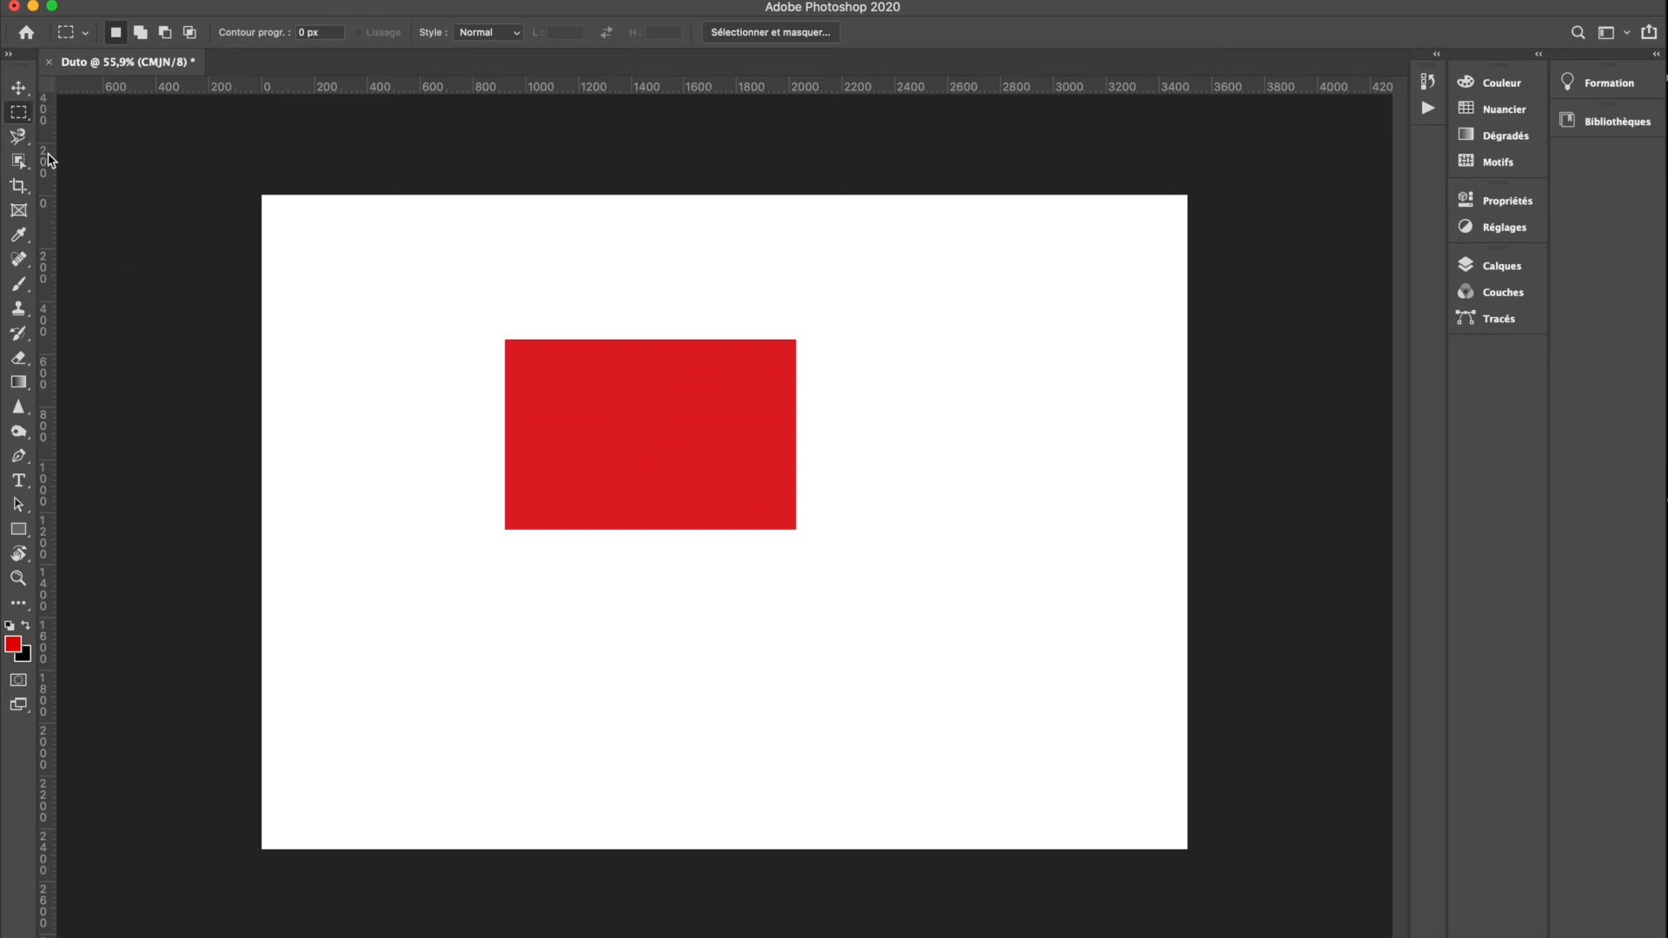
# Cycle repeatedly between the rectangular and elliptical marquee tools, ending on the rectangular one.
pyautogui.keyDown('alt'); pyautogui.click(22, 114); pyautogui.keyUp('alt')
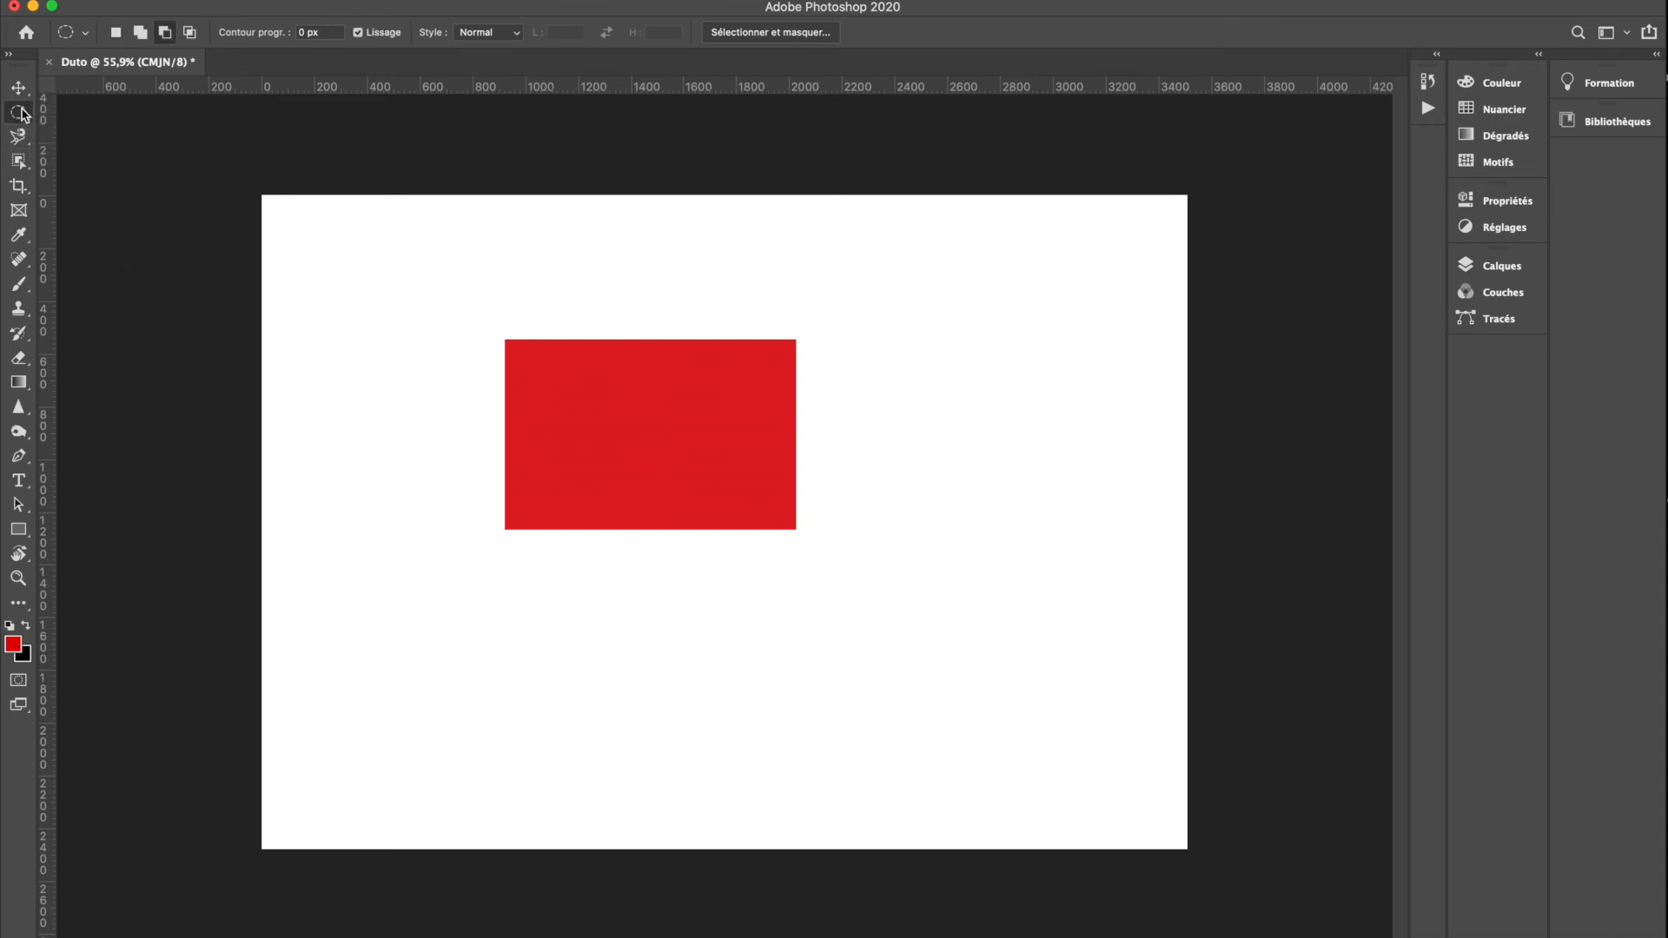
pyautogui.keyDown('alt'); pyautogui.click(21, 116); pyautogui.keyUp('alt')
pyautogui.keyDown('alt'); pyautogui.click(21, 117); pyautogui.keyUp('alt')
pyautogui.keyDown('alt'); pyautogui.click(23, 121); pyautogui.keyUp('alt')
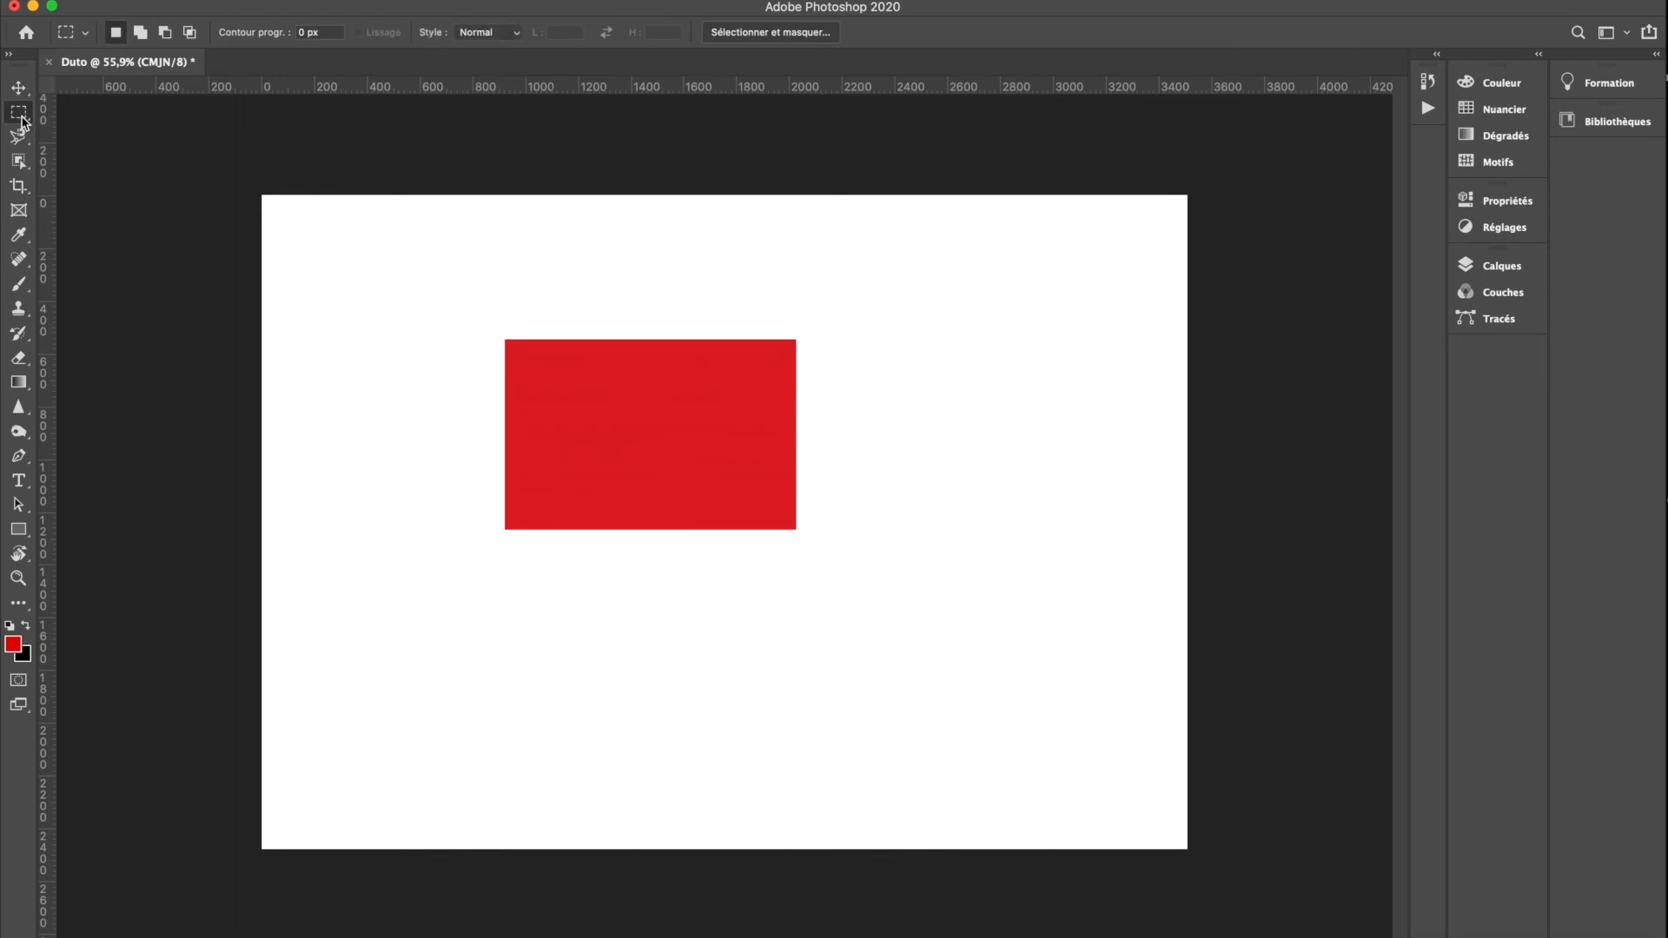
pyautogui.keyDown('alt'); pyautogui.click(21, 117); pyautogui.keyUp('alt')
pyautogui.keyDown('alt'); pyautogui.click(21, 117); pyautogui.keyUp('alt')
pyautogui.keyDown('alt'); pyautogui.click(22, 117); pyautogui.keyUp('alt')
pyautogui.keyDown('alt'); pyautogui.click(21, 118); pyautogui.keyUp('alt')
pyautogui.keyDown('alt'); pyautogui.click(21, 120); pyautogui.keyUp('alt')
pyautogui.click(22, 120)
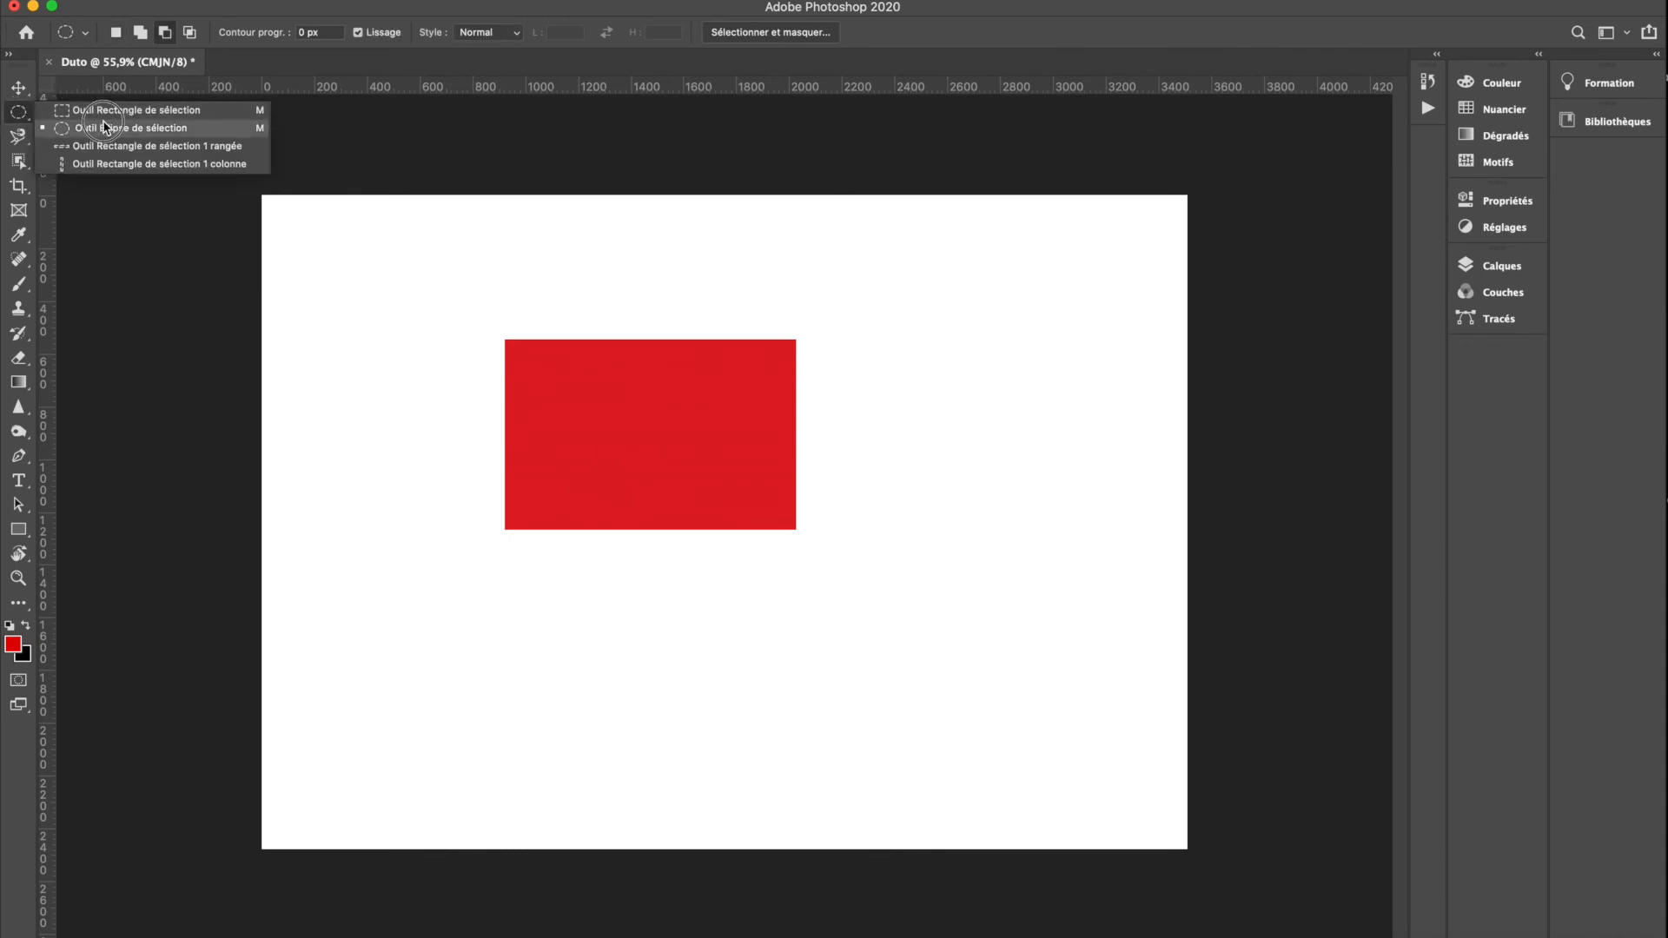
pyautogui.click(126, 110)
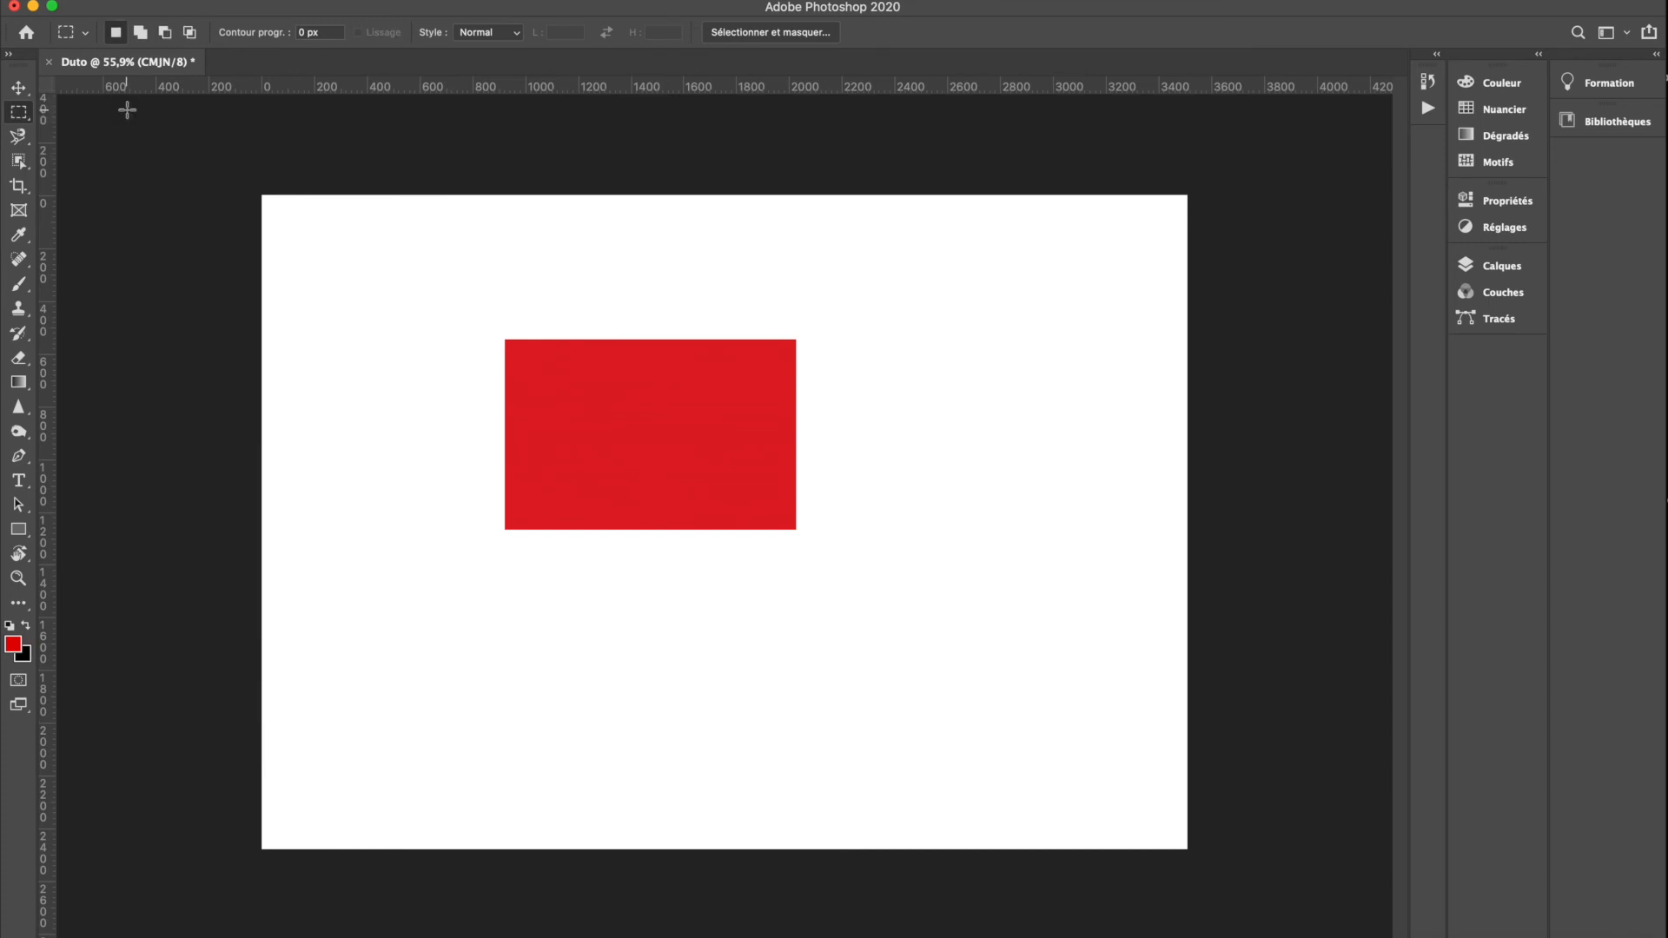
# Fill a large elliptical selection overlapping the red rectangle's lower-right corner with a brighter red foreground colour, e30000.
pyautogui.click(29, 124)
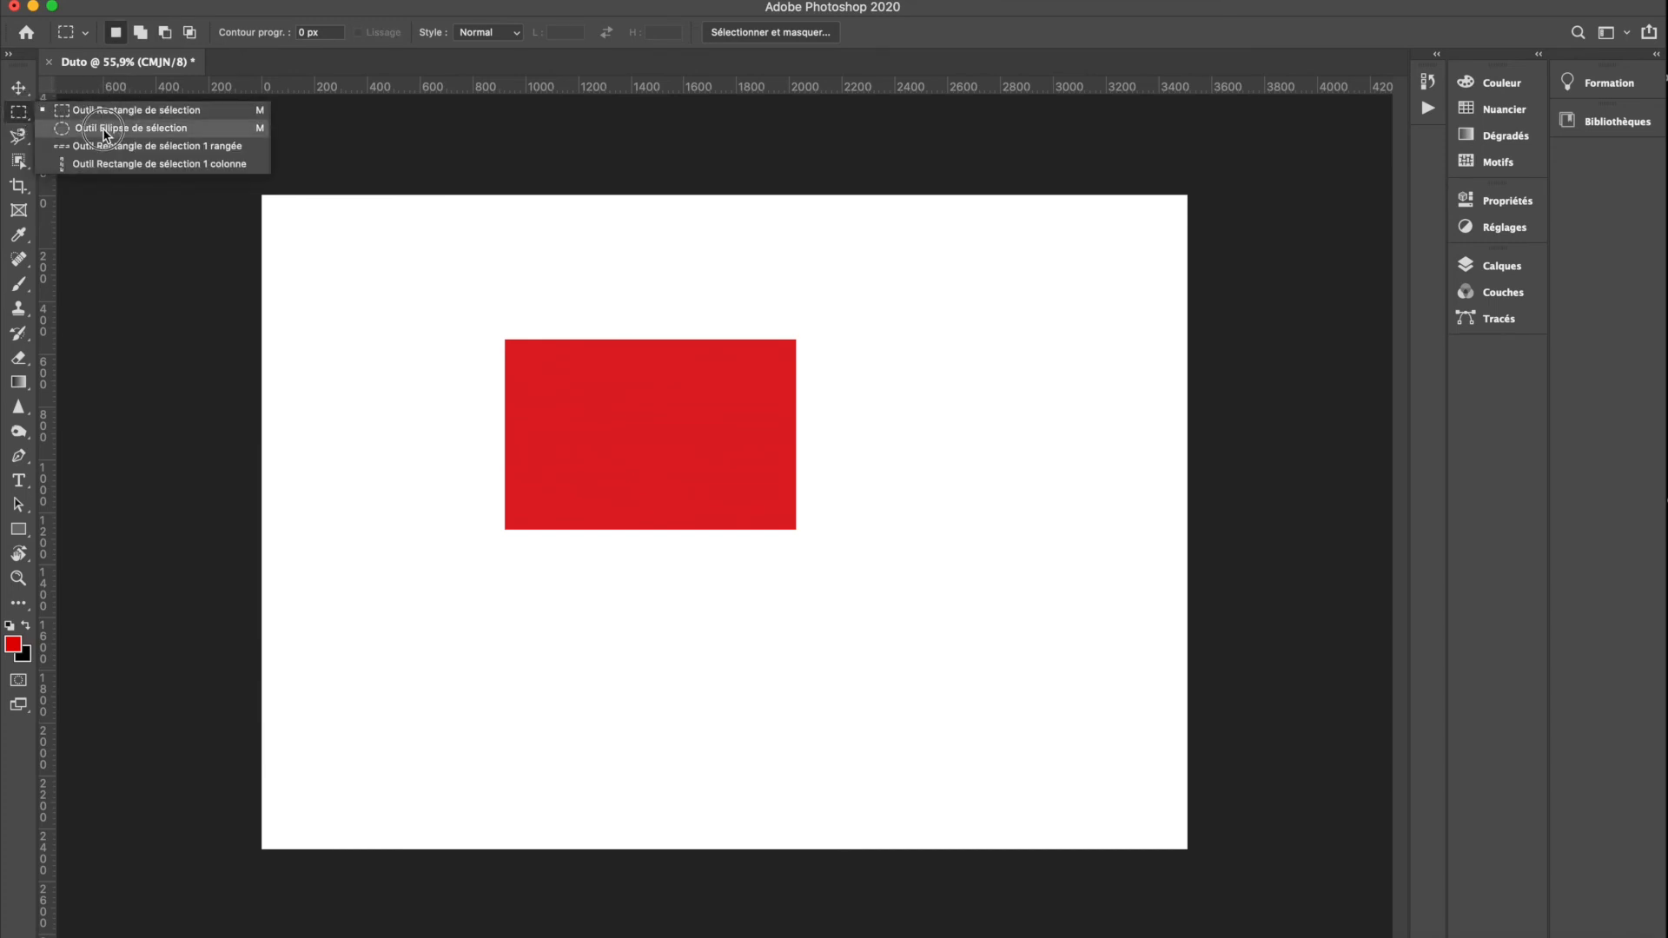
pyautogui.click(131, 130)
pyautogui.click(116, 33)
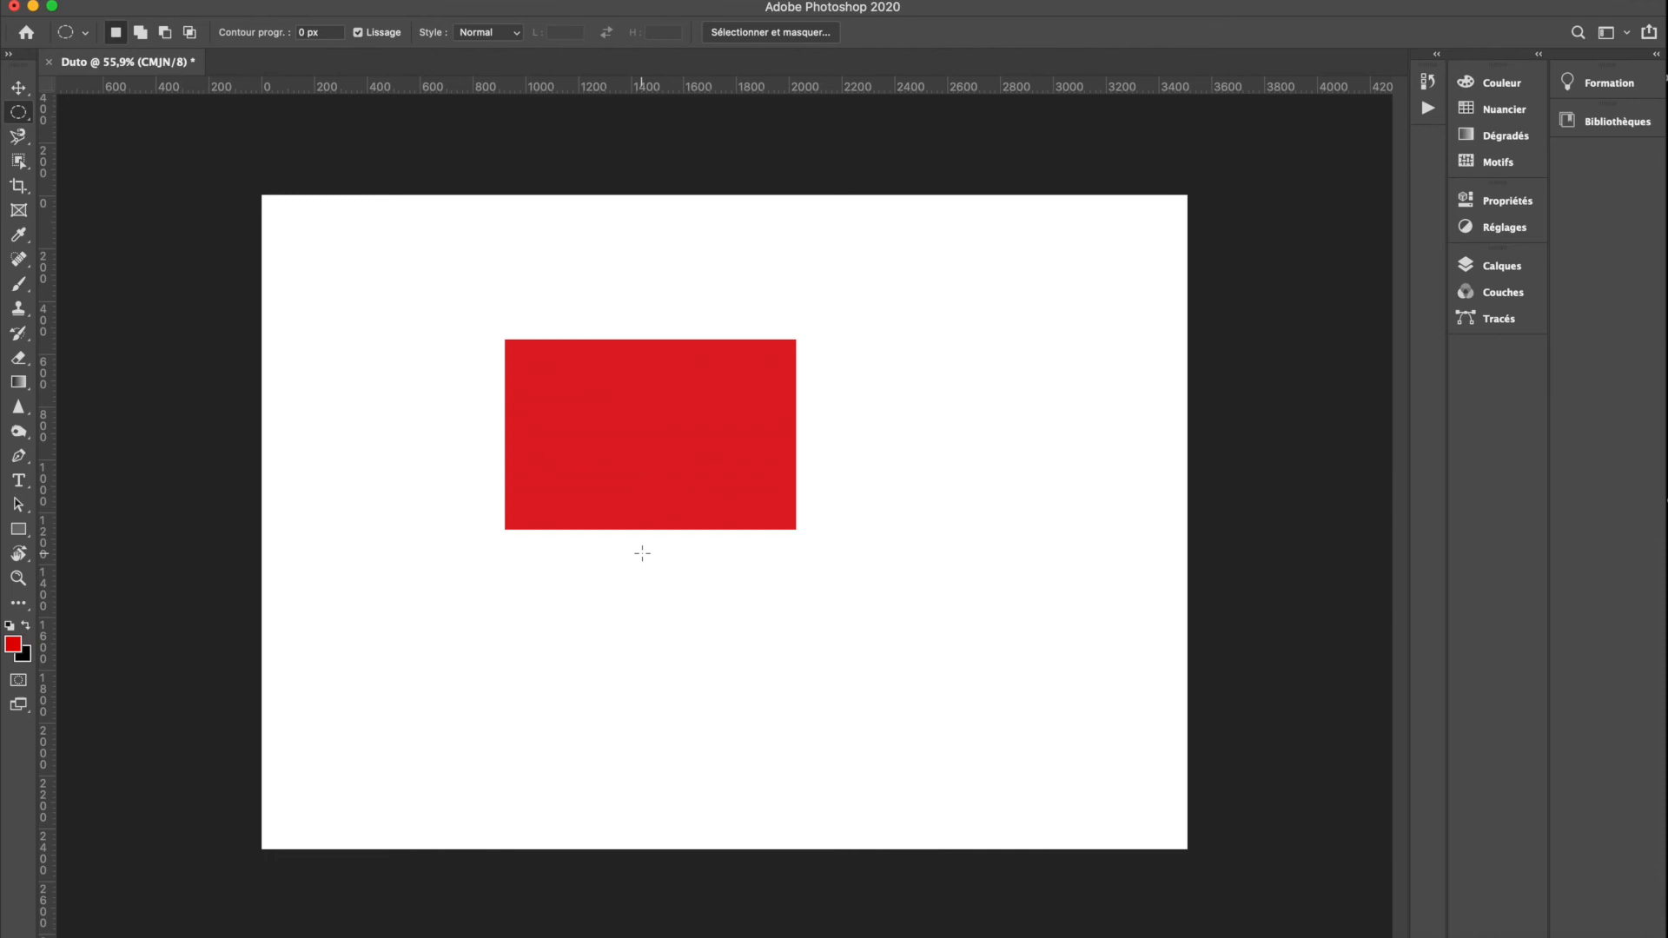
pyautogui.moveTo(670, 399); pyautogui.dragTo(1008, 703)
pyautogui.click(13, 644)
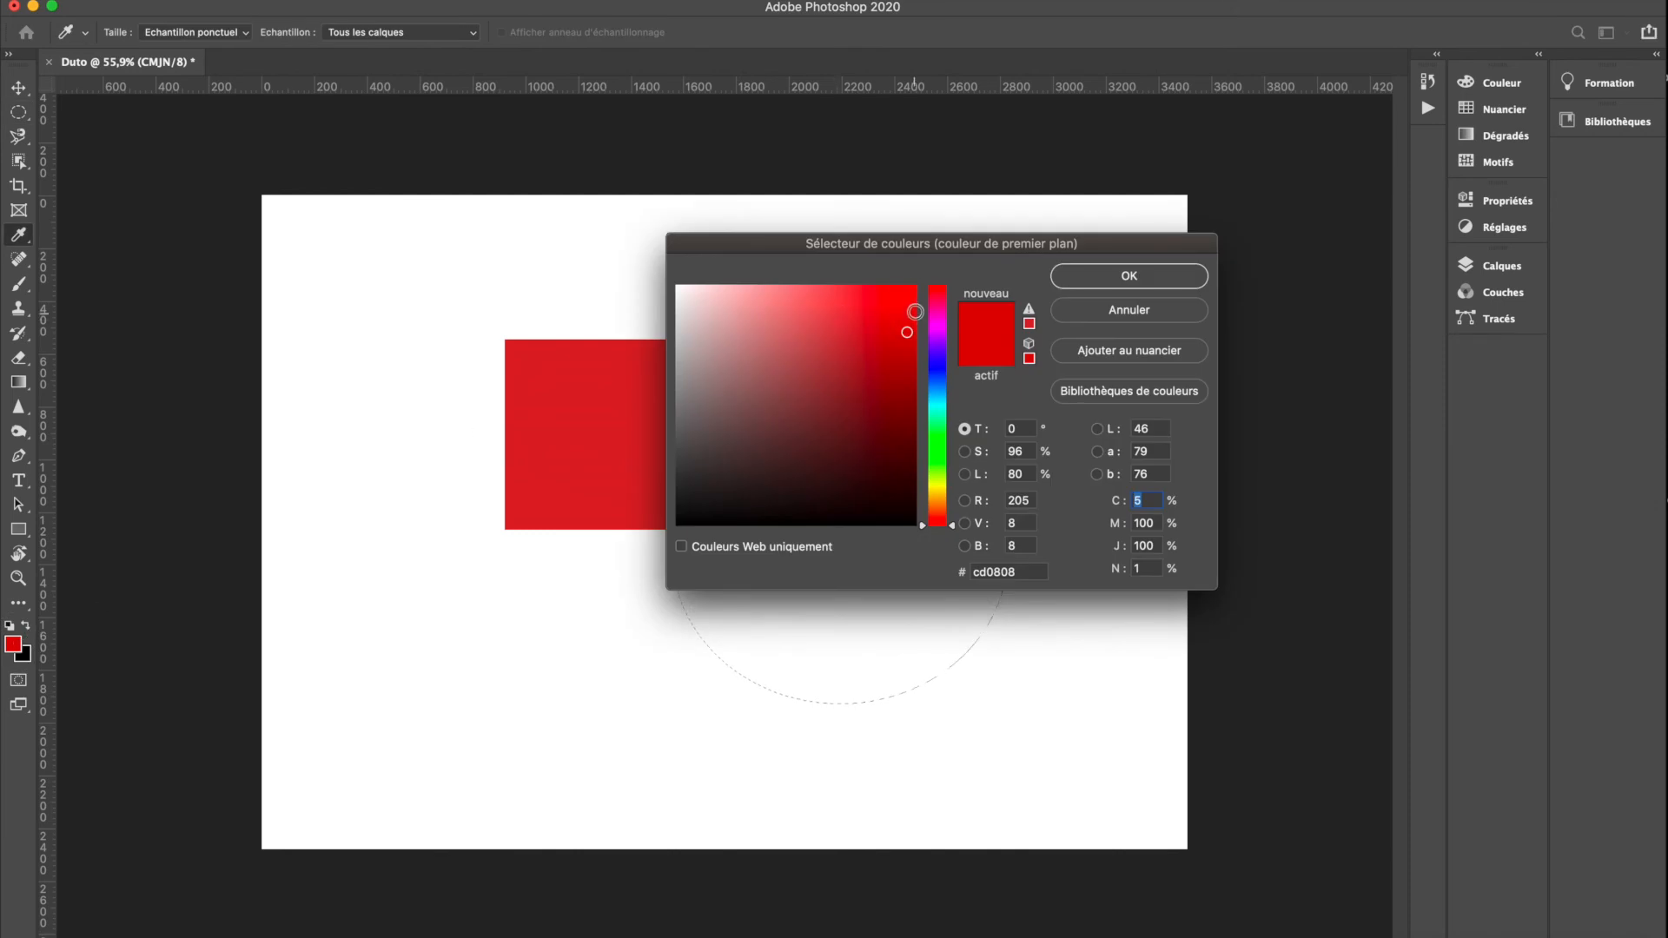
pyautogui.click(1158, 275)
pyautogui.hotkey('shift', 'BackSpace')
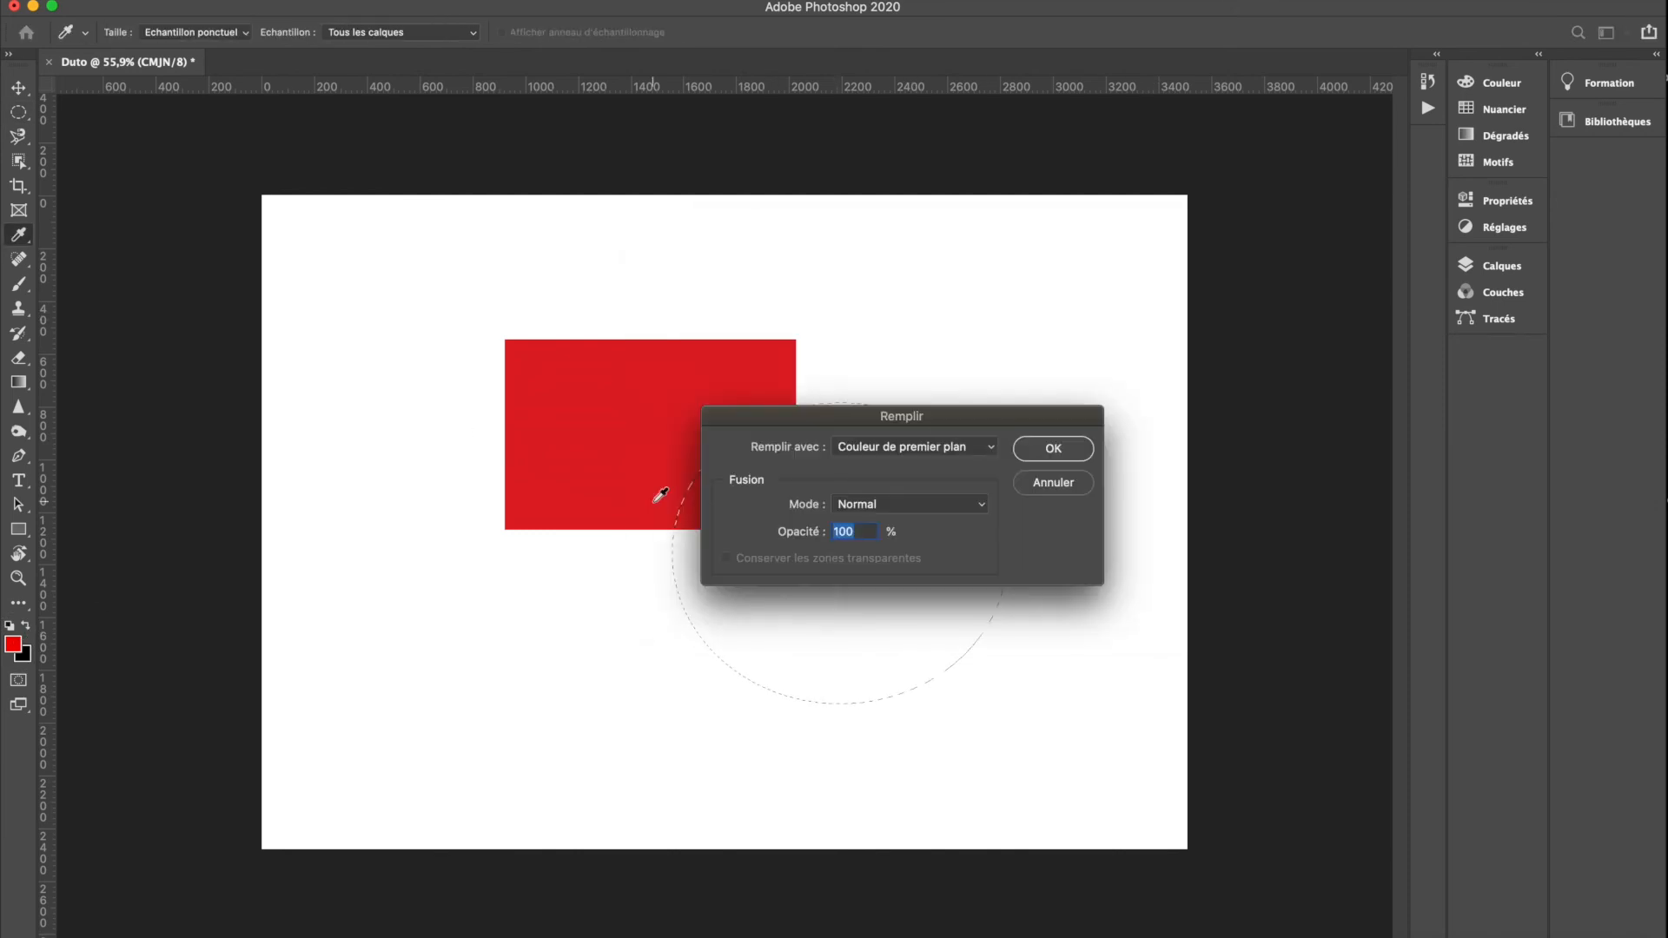
pyautogui.press('Return')
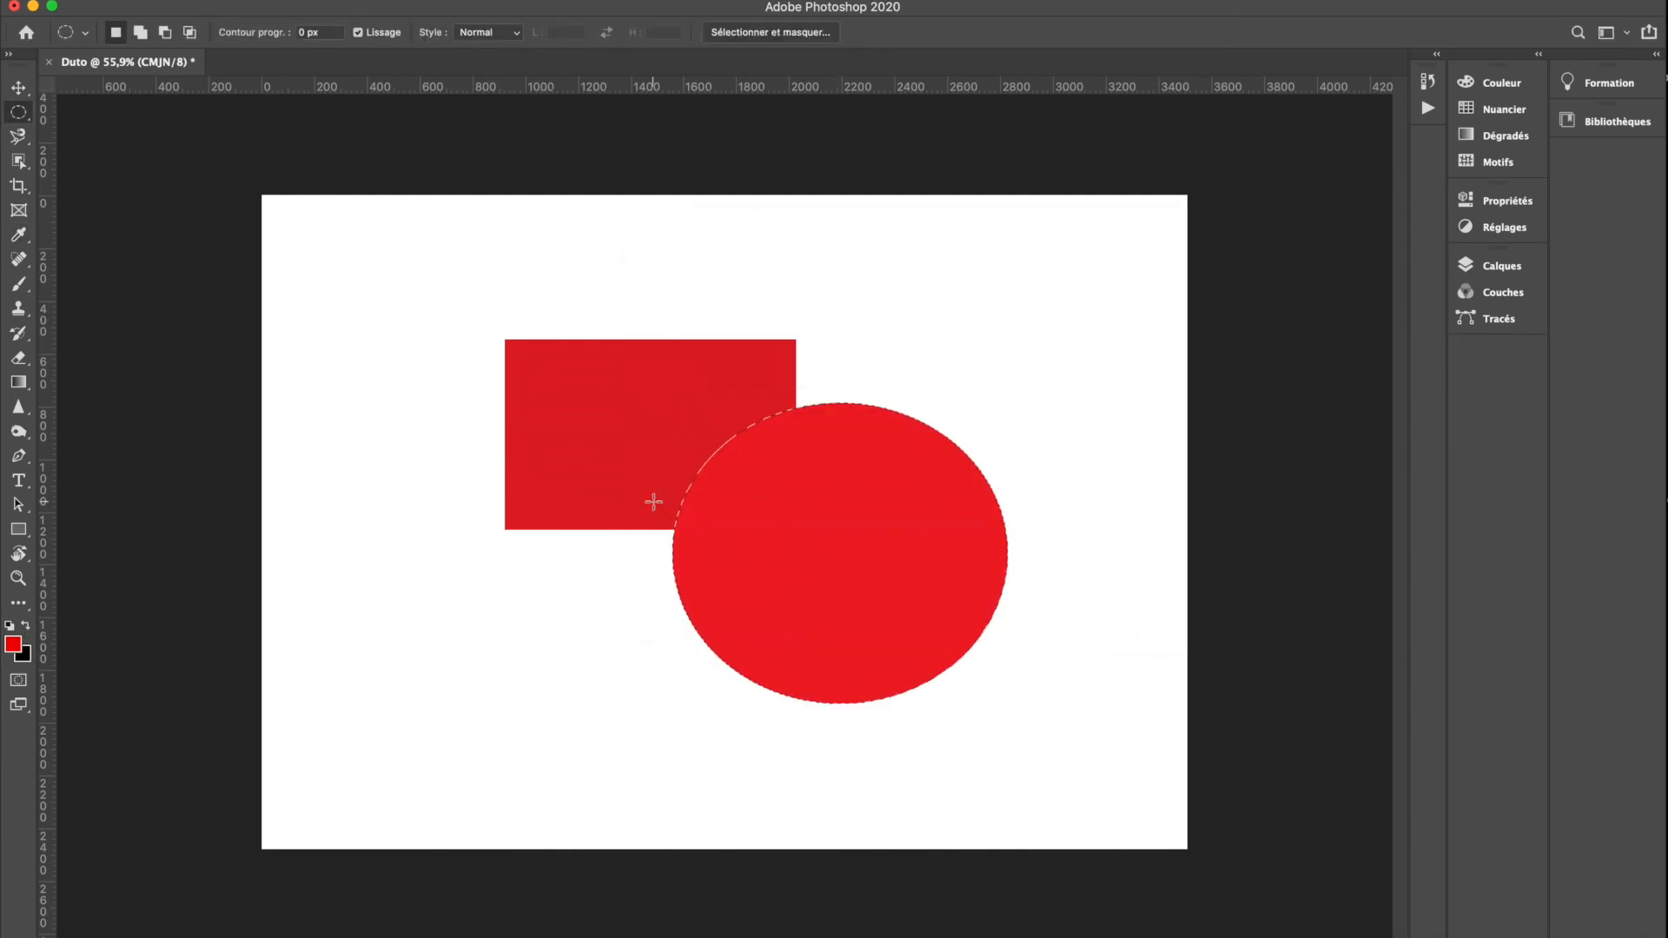
# Fill a smaller, wider ellipse below and left of the red rectangle with the current foreground red, and deselect it.
pyautogui.moveTo(345, 554); pyautogui.dragTo(617, 740)
pyautogui.hotkey('shift', 'BackSpace')
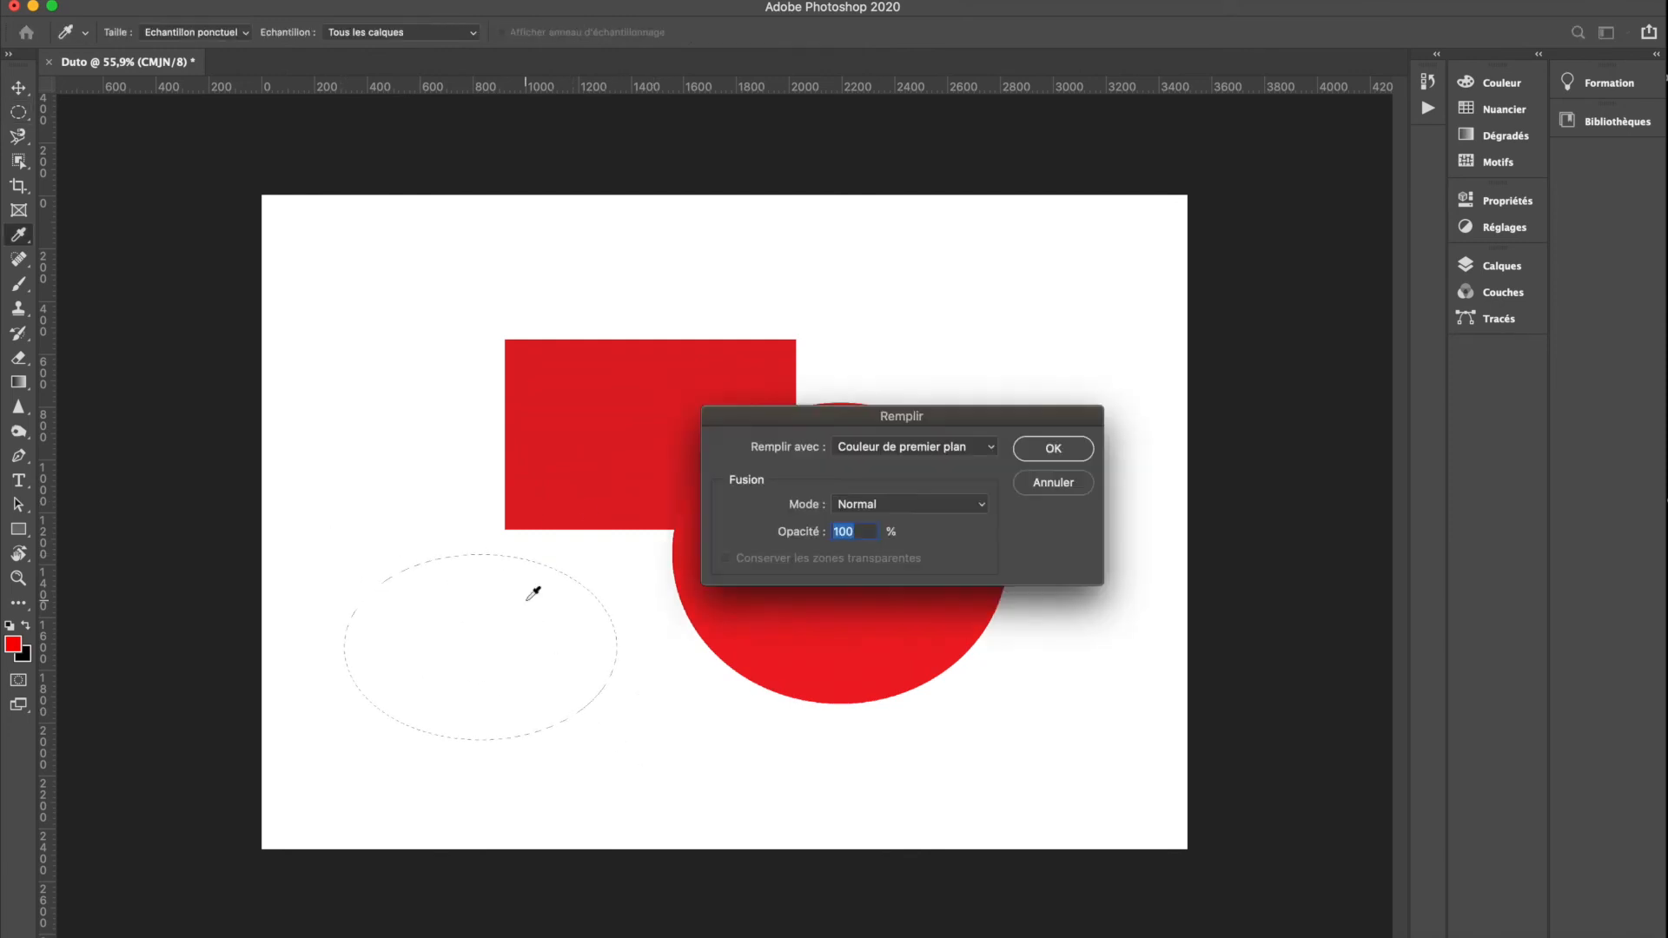
pyautogui.press('Return')
pyautogui.click(420, 523)
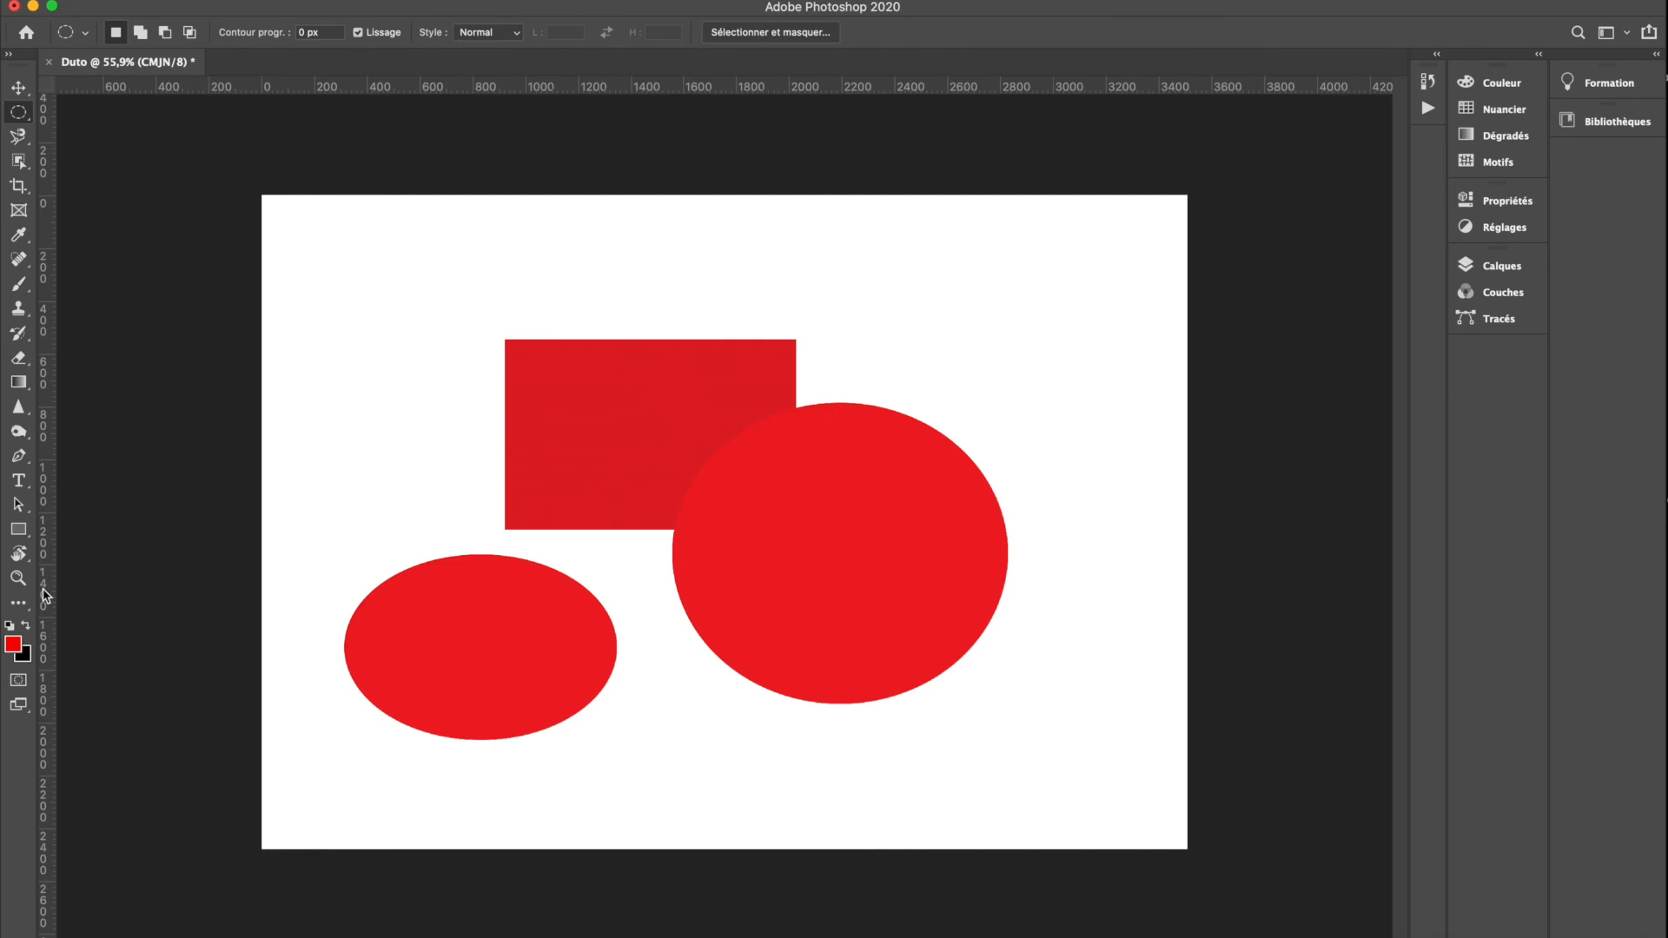
# Change the foreground colour to magenta and fill a small ellipse inside the large red one with it, then deselect.
pyautogui.click(13, 643)
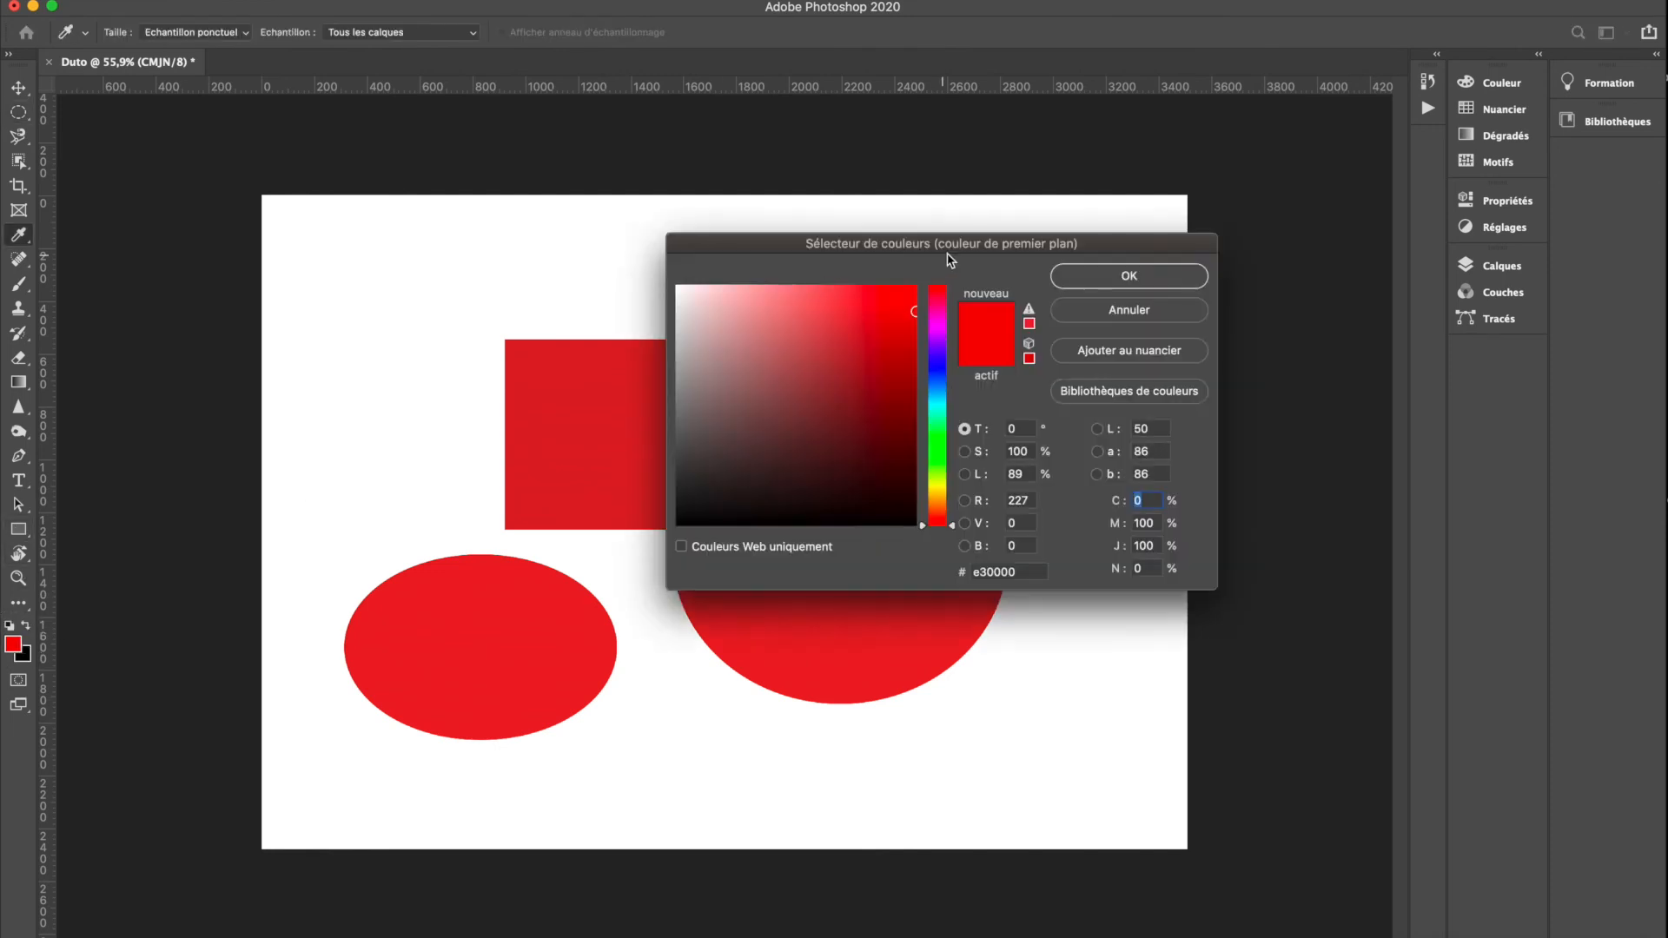
pyautogui.click(934, 327)
pyautogui.click(1165, 276)
pyautogui.moveTo(794, 483); pyautogui.dragTo(978, 606)
pyautogui.hotkey('shift', 'BackSpace')
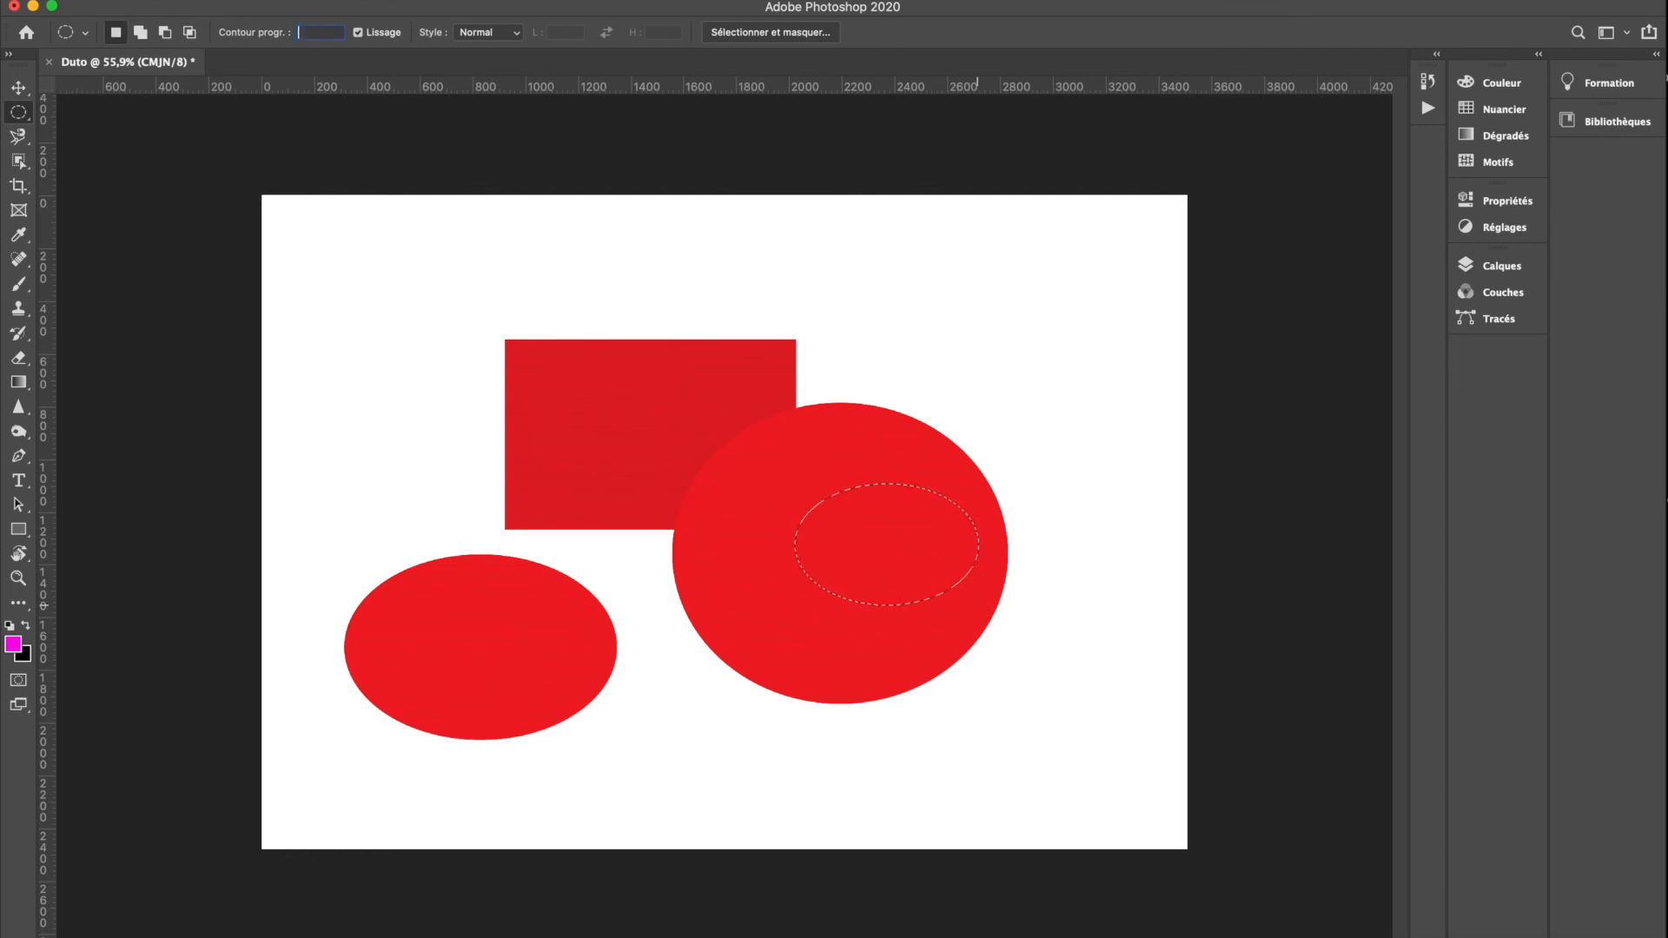
pyautogui.press('Return')
pyautogui.press('Return')
pyautogui.hotkey('shift', 'BackSpace')
pyautogui.press('Return')
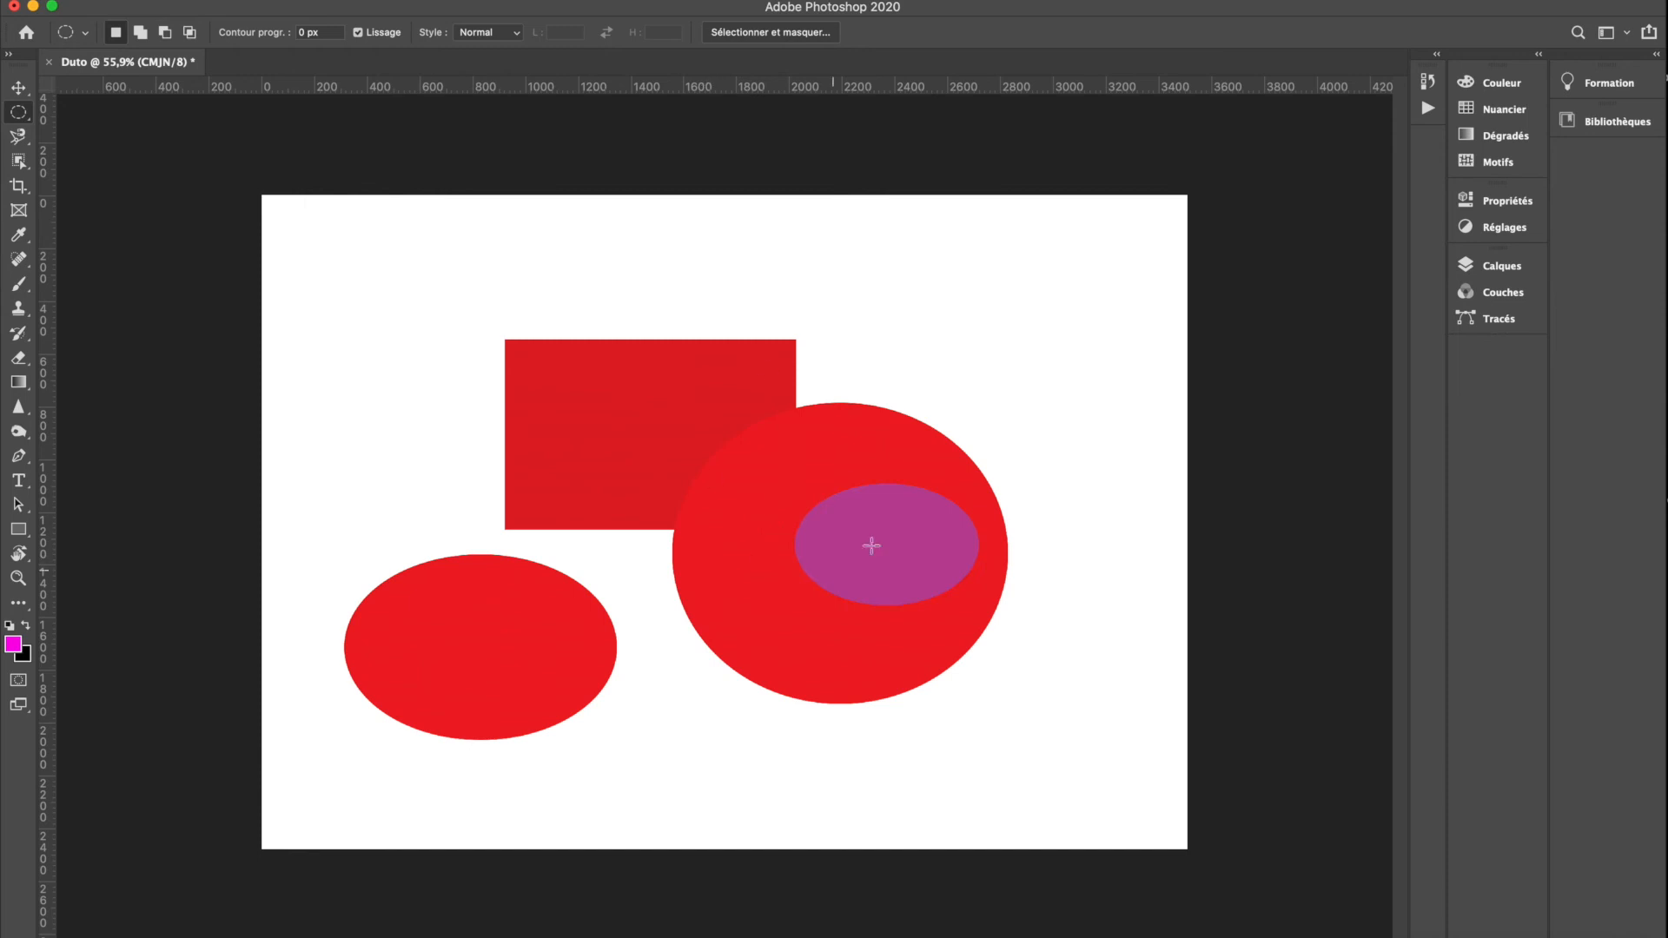
# Draw a perfectly circular selection touching the large red ellipse's upper right, fill it with the magenta foreground colour and deselect.
pyautogui.moveTo(881, 267); pyautogui.dragTo(1053, 352)
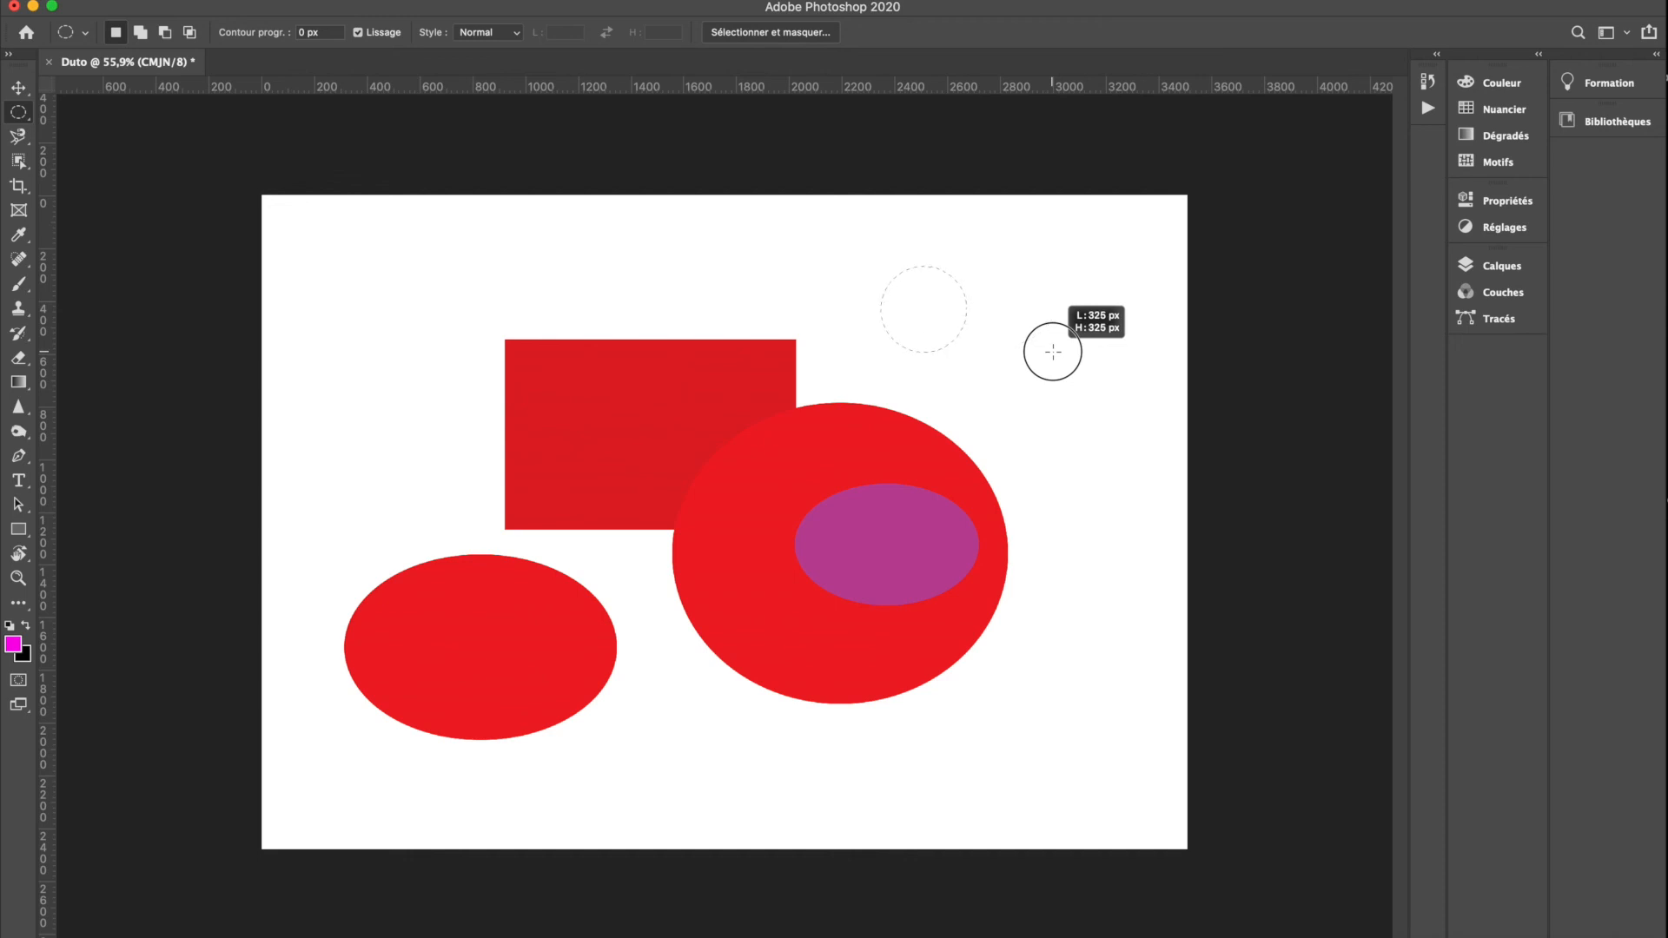
pyautogui.moveTo(1053, 352); pyautogui.dragTo(1053, 353)
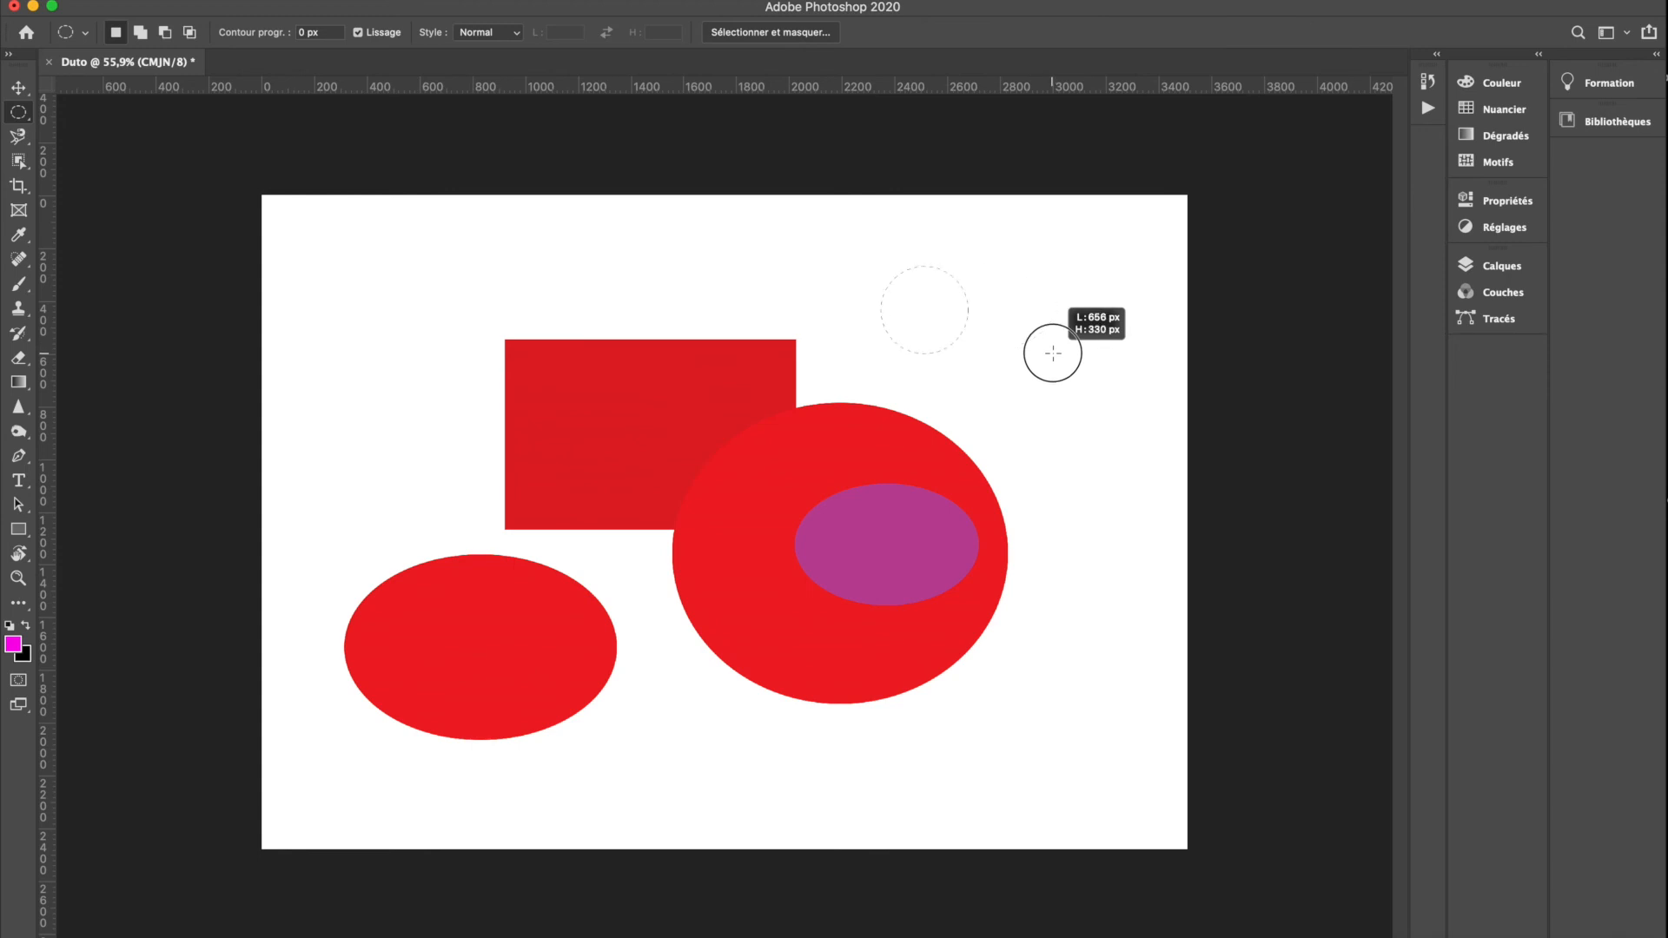
pyautogui.moveTo(1053, 353); pyautogui.dragTo(1116, 474)
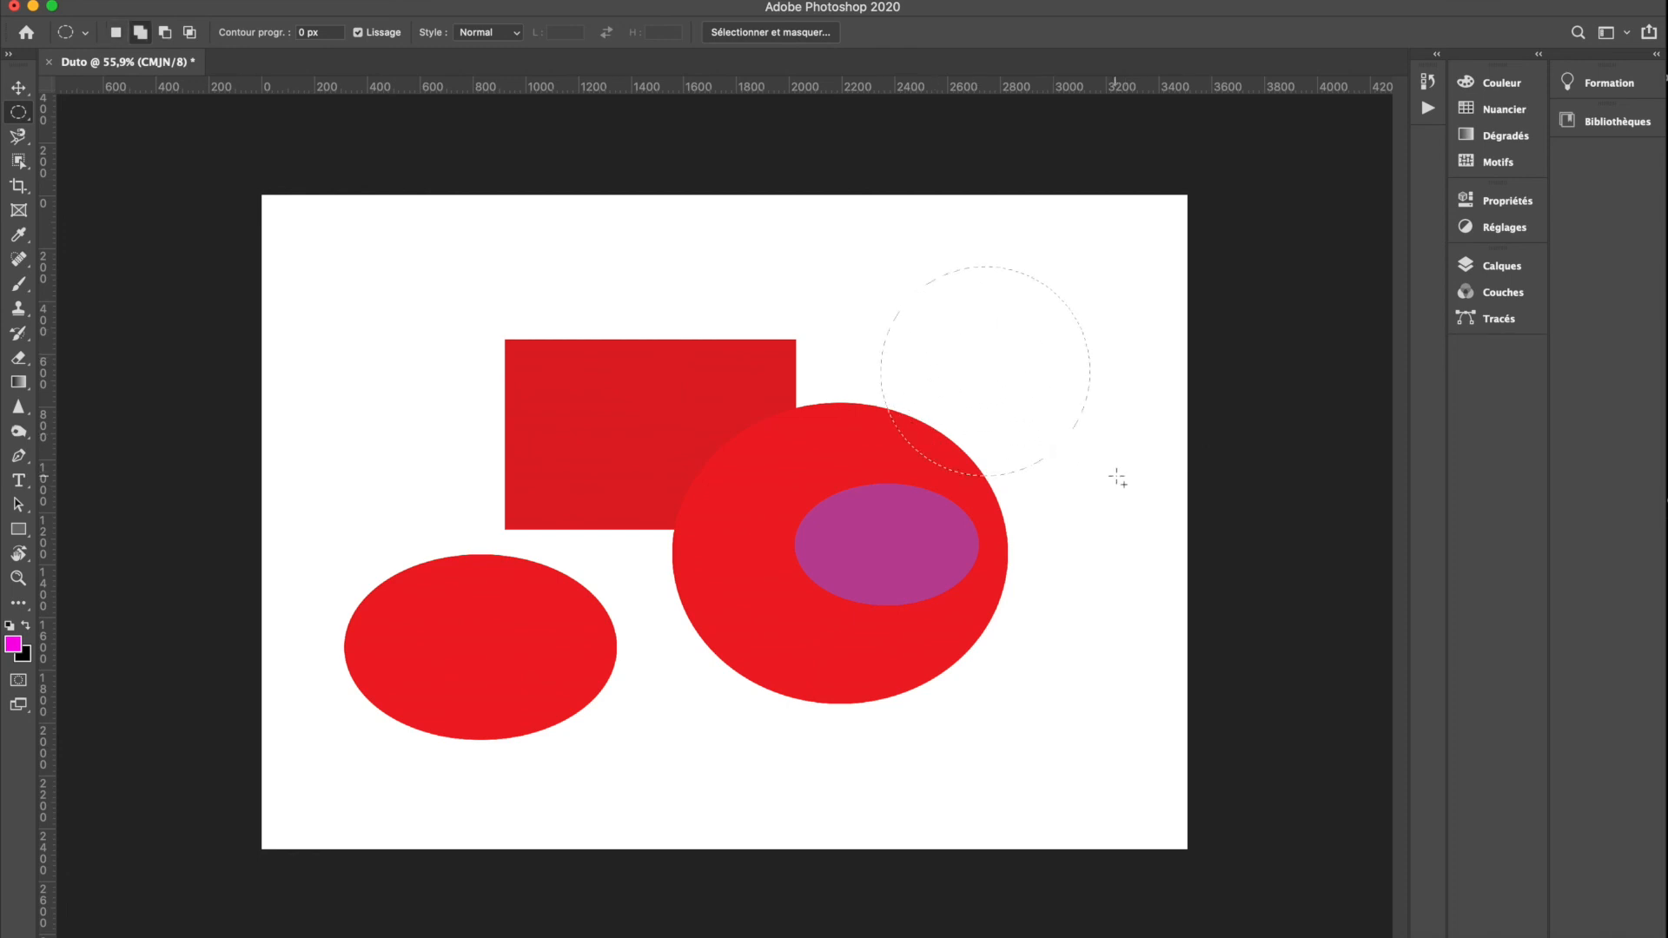
pyautogui.hotkey('shift', 'BackSpace')
pyautogui.press('Return')
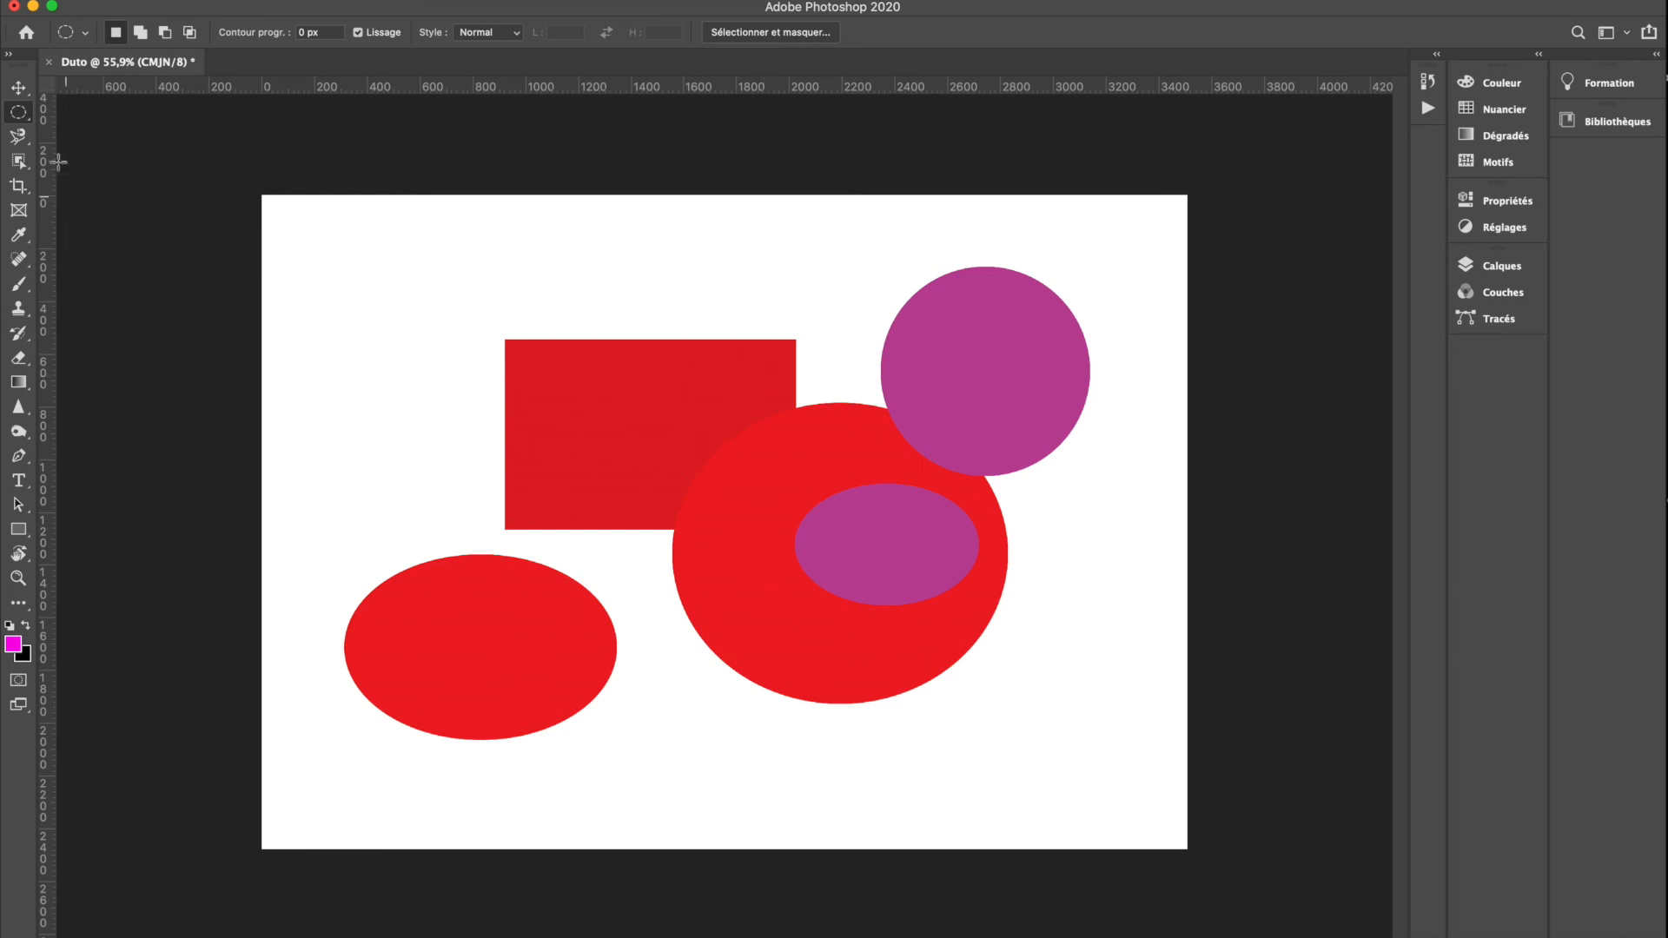
# Fill a square rectangular-marquee selection overlapping the red rectangle's upper-left corner with the magenta foreground colour.
pyautogui.moveTo(18, 112); pyautogui.dragTo(70, 111)
pyautogui.moveTo(335, 250); pyautogui.dragTo(532, 448)
pyautogui.hotkey('shift', 'BackSpace')
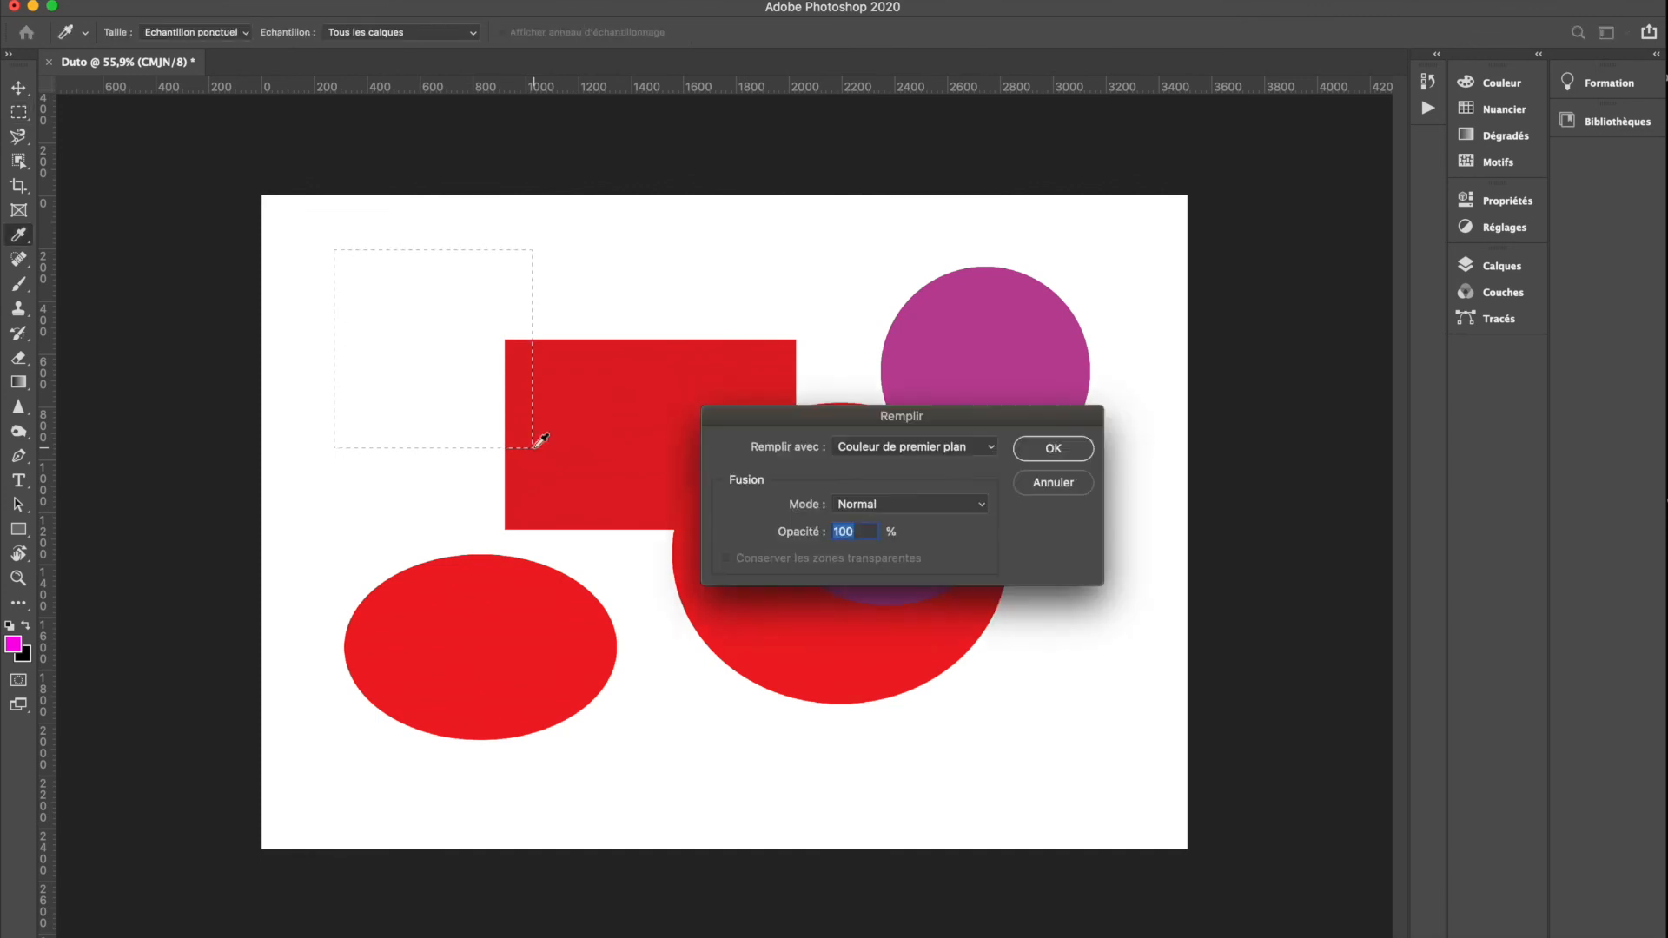
pyautogui.press('Return')
# Practise drawing small rectangular selections above the red rectangle, alternating between starting from a corner and from the centre.
pyautogui.moveTo(423, 331); pyautogui.dragTo(502, 397)
pyautogui.moveTo(611, 248); pyautogui.dragTo(678, 295)
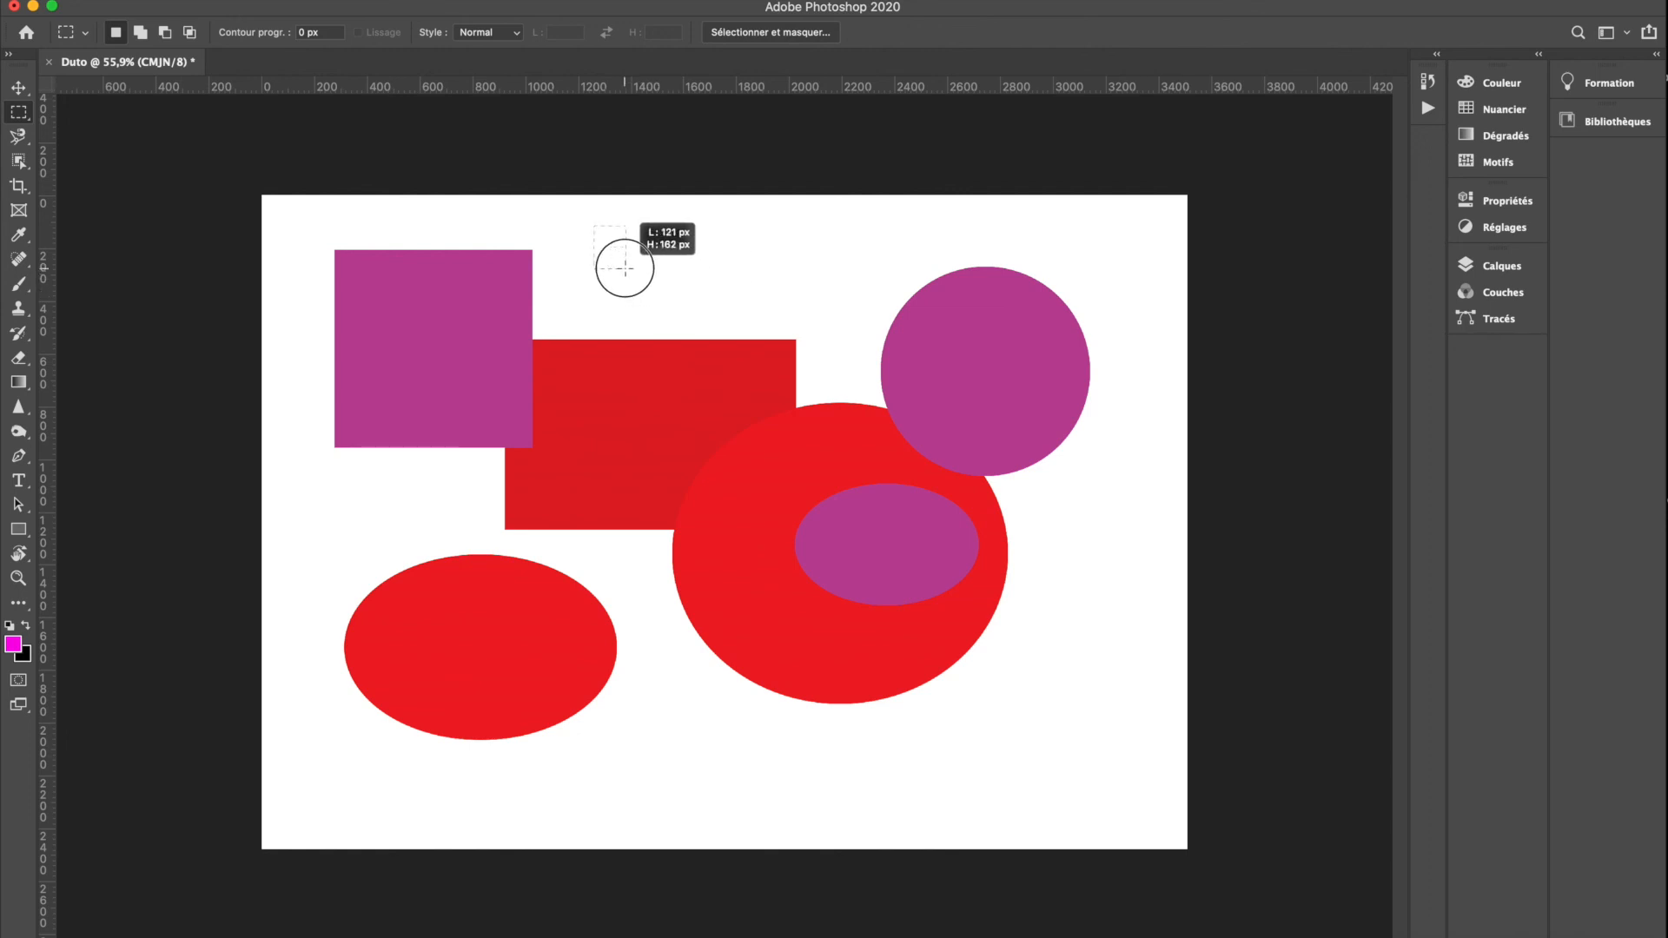
pyautogui.moveTo(679, 285); pyautogui.dragTo(624, 269)
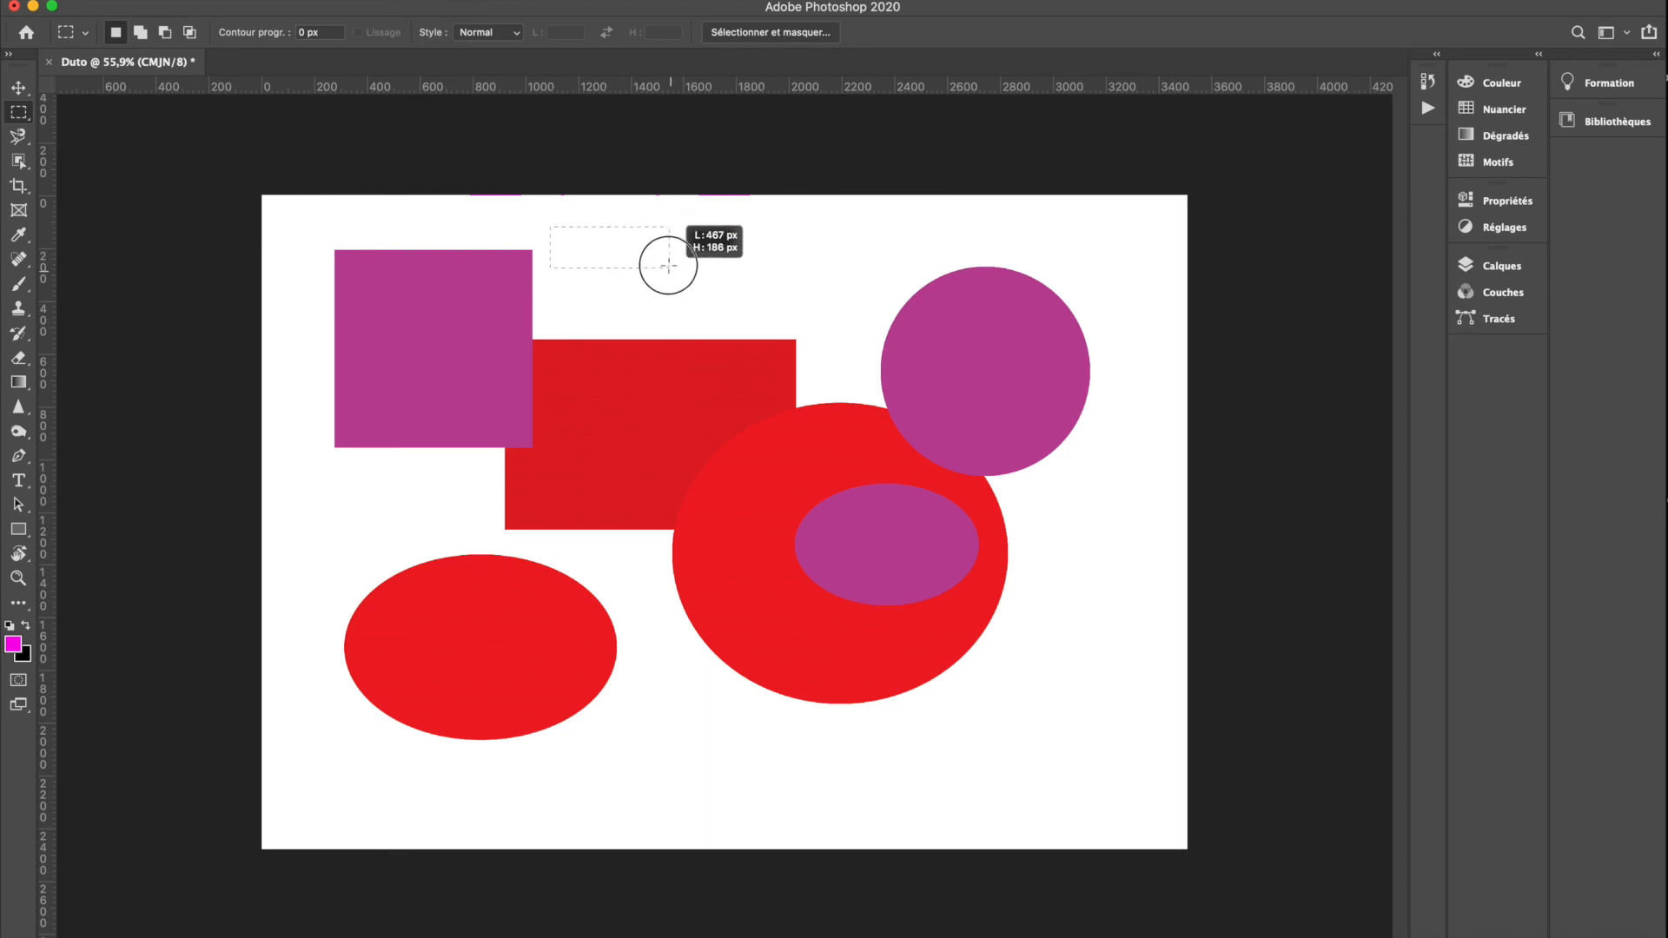
pyautogui.moveTo(672, 253); pyautogui.dragTo(657, 309)
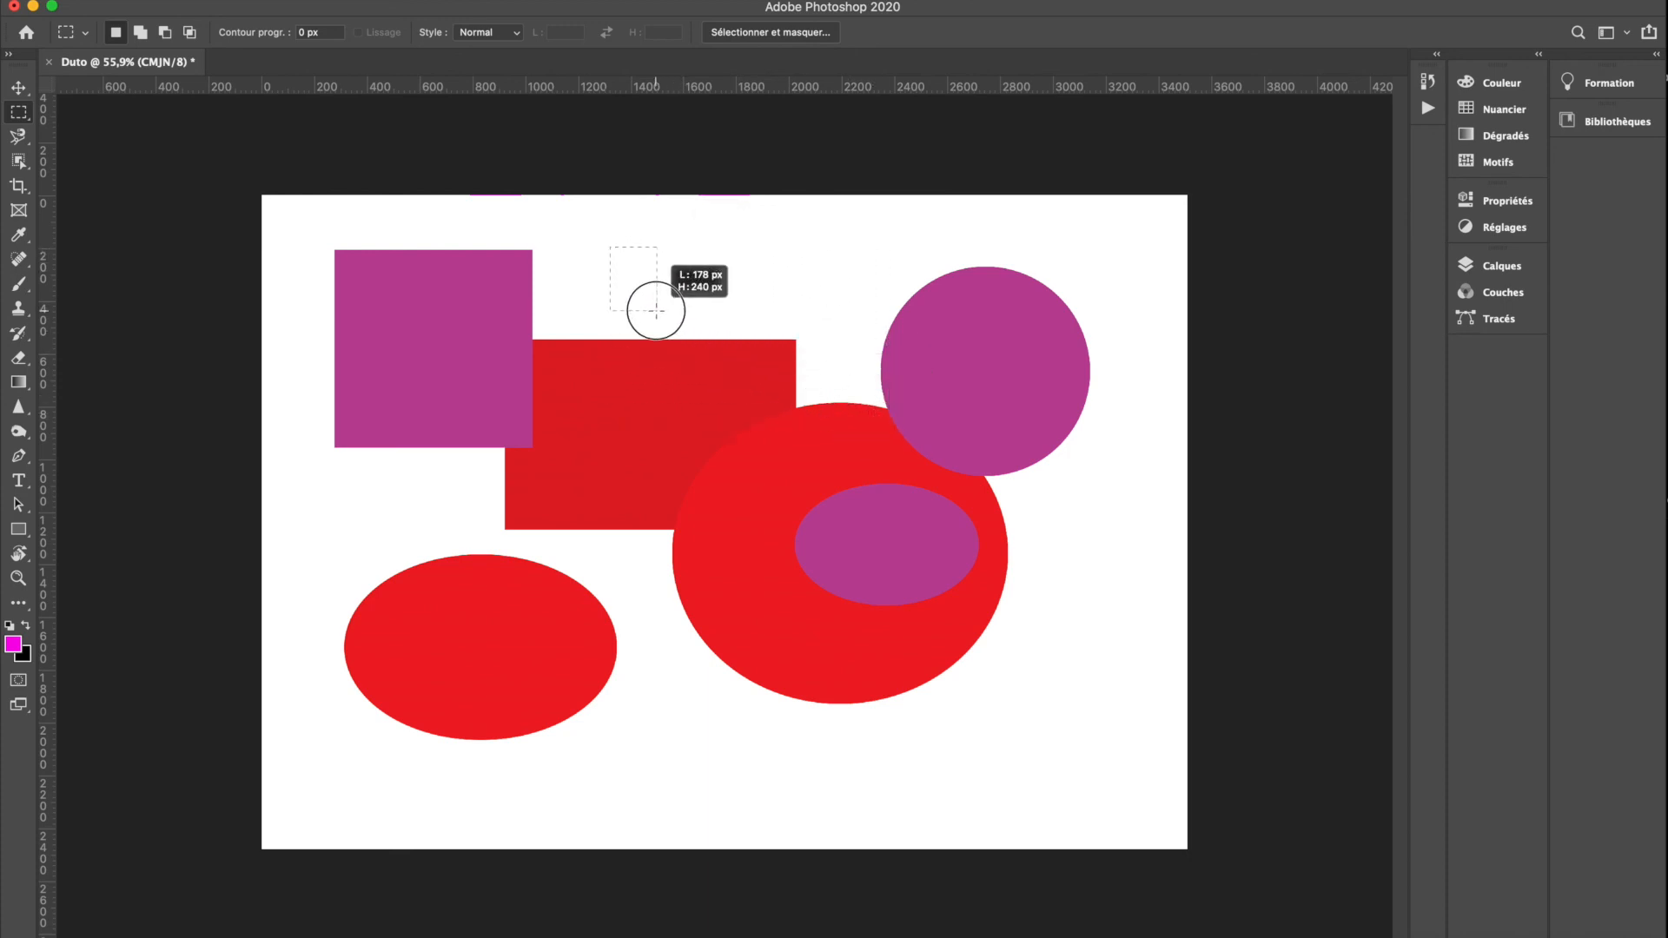
pyautogui.moveTo(723, 269); pyautogui.dragTo(681, 278)
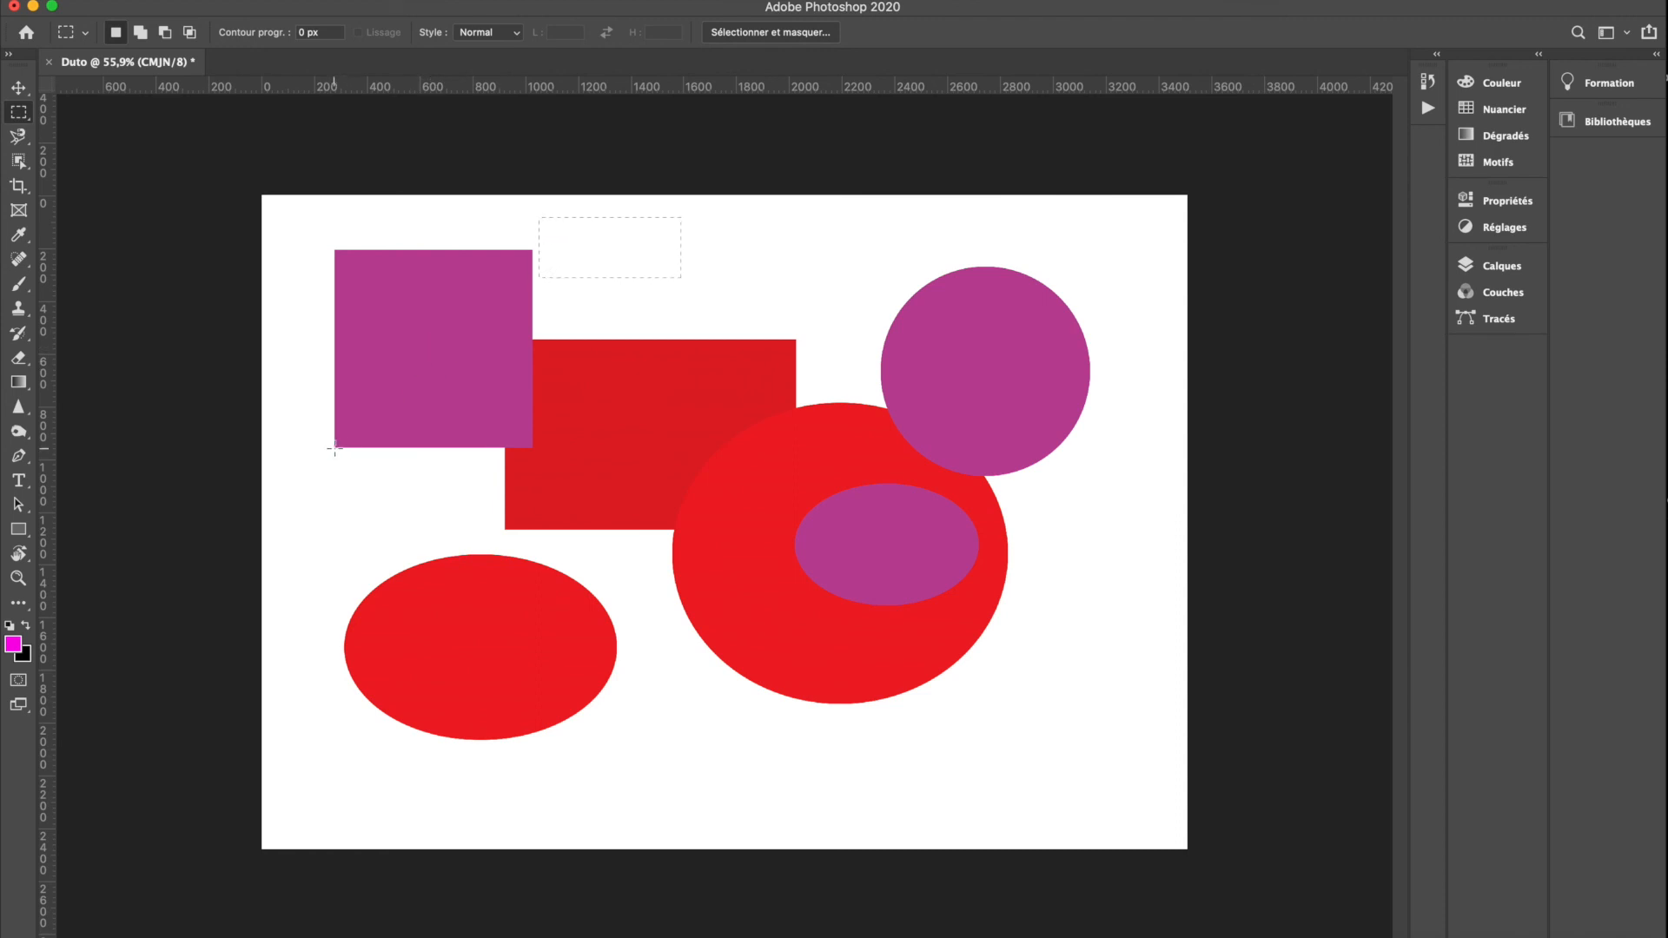
# Draw a perfectly circular selection centred on the magenta square's lower-left corner with the elliptical marquee.
pyautogui.press('l')
pyautogui.moveTo(18, 112); pyautogui.dragTo(86, 127)
pyautogui.click(334, 448)
pyautogui.moveTo(335, 447); pyautogui.dragTo(432, 484)
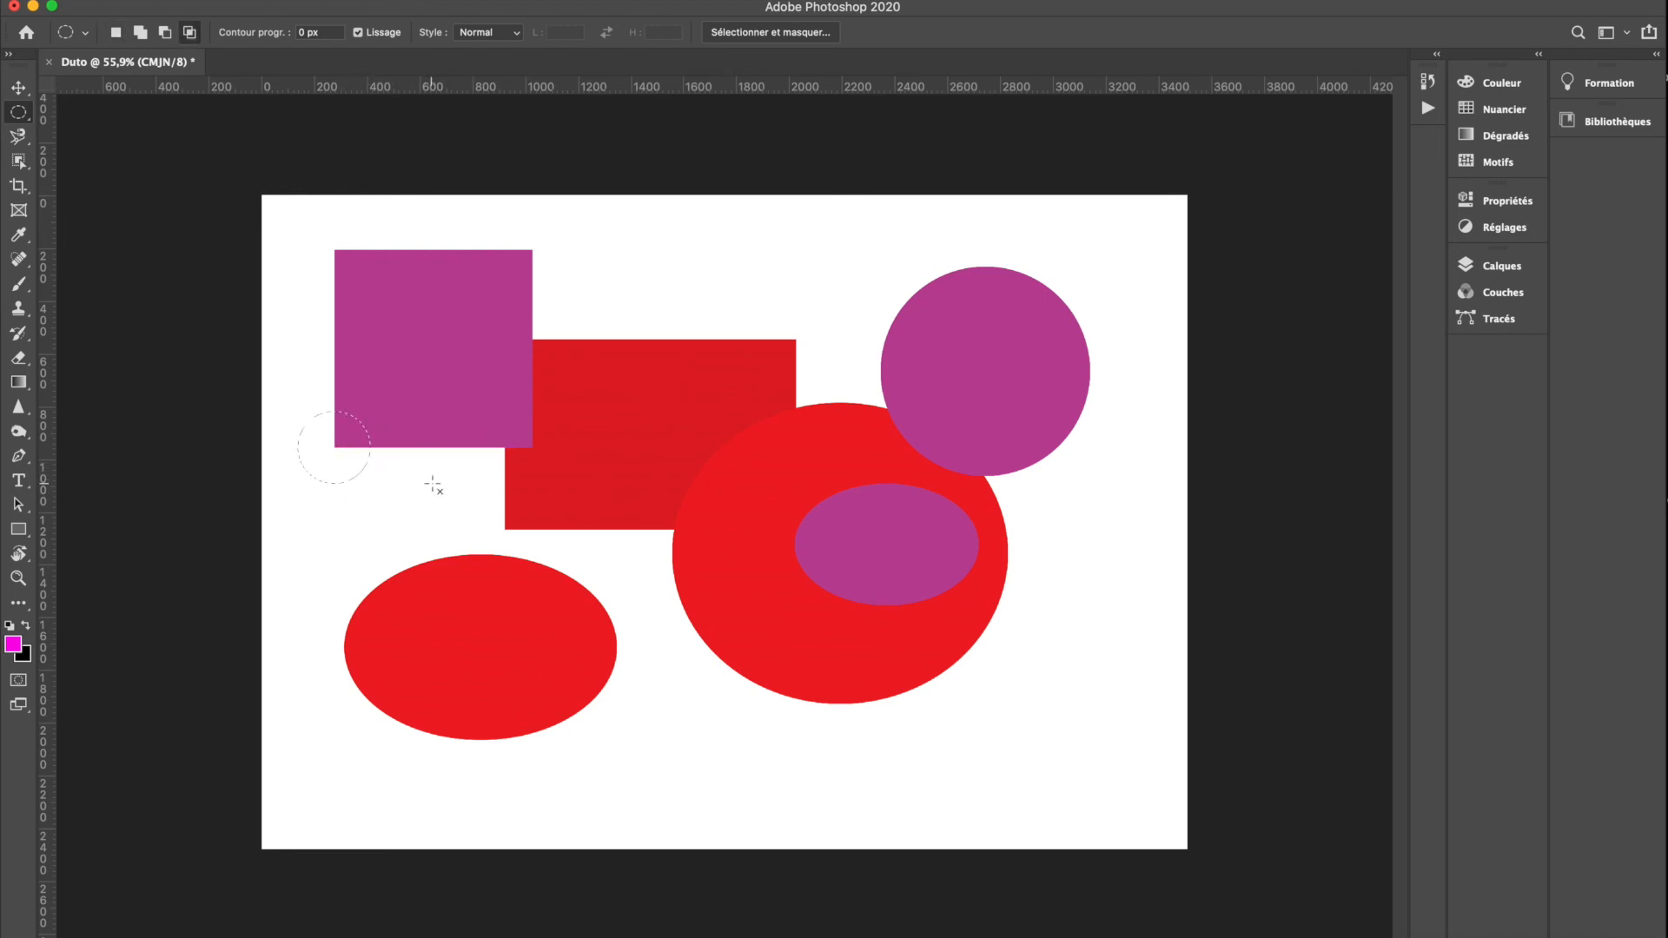
# Fill the circular selection at the magenta square's lower-left corner with the magenta foreground colour and deselect.
pyautogui.hotkey('shift', 'BackSpace')
pyautogui.press('Return')
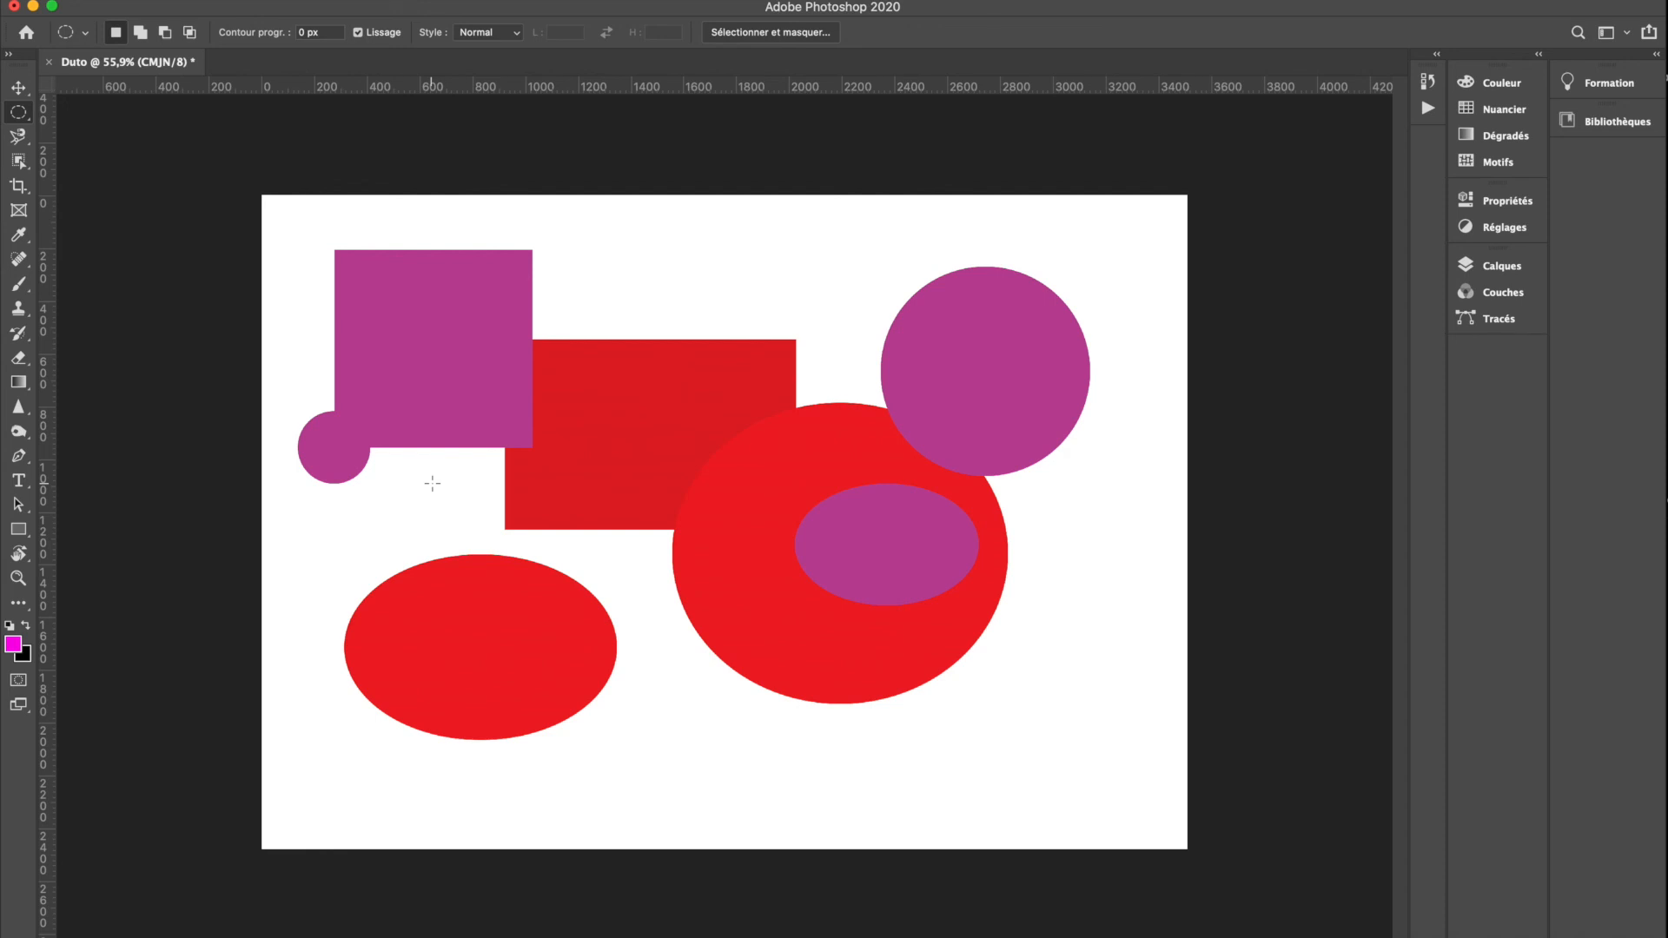
# Place a single-column marquee selection between the magenta circle and the canvas's right edge, fill it with the foreground colour and deselect.
pyautogui.moveTo(18, 112); pyautogui.dragTo(146, 149)
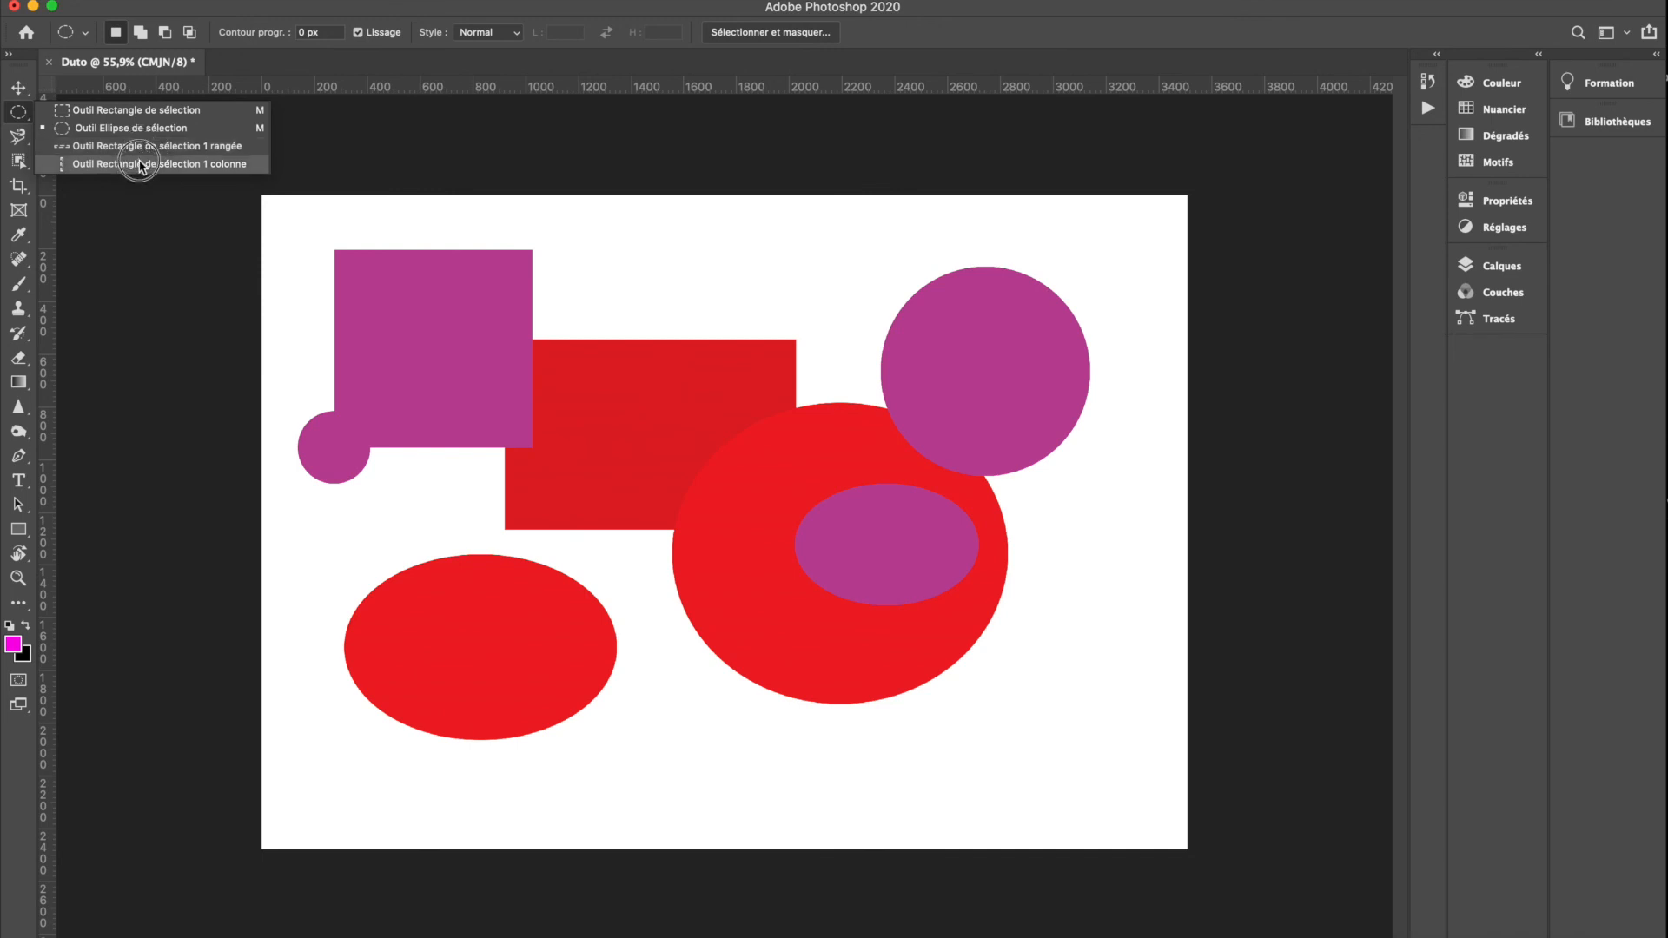
pyautogui.click(141, 166)
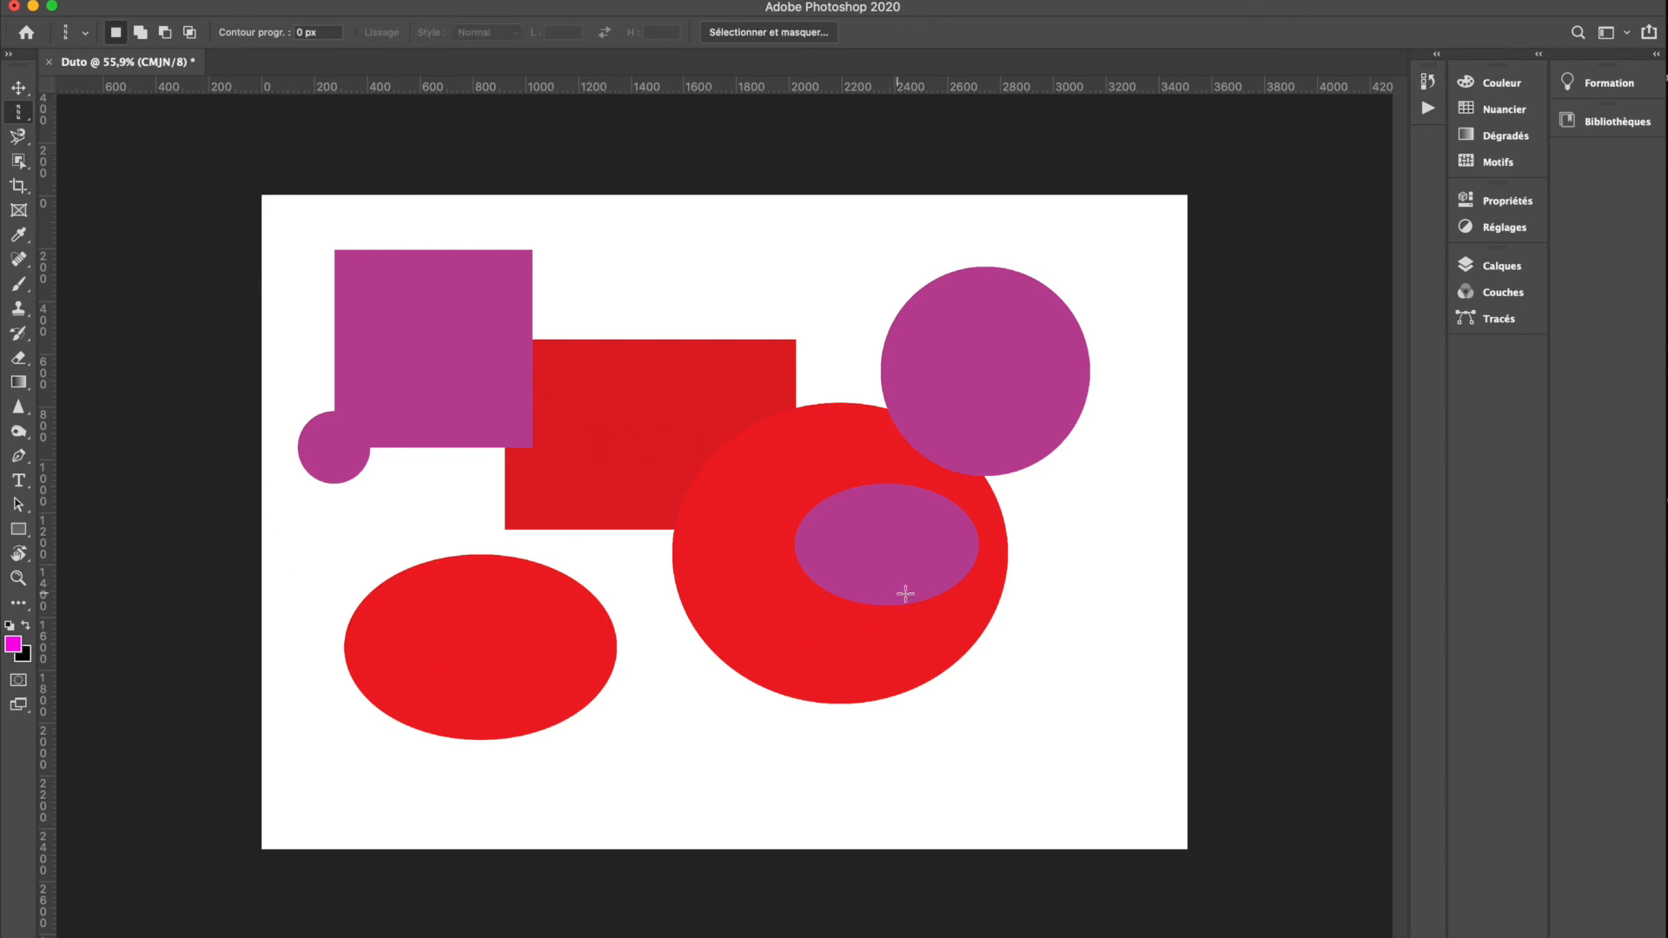
pyautogui.moveTo(1026, 591); pyautogui.dragTo(1109, 600)
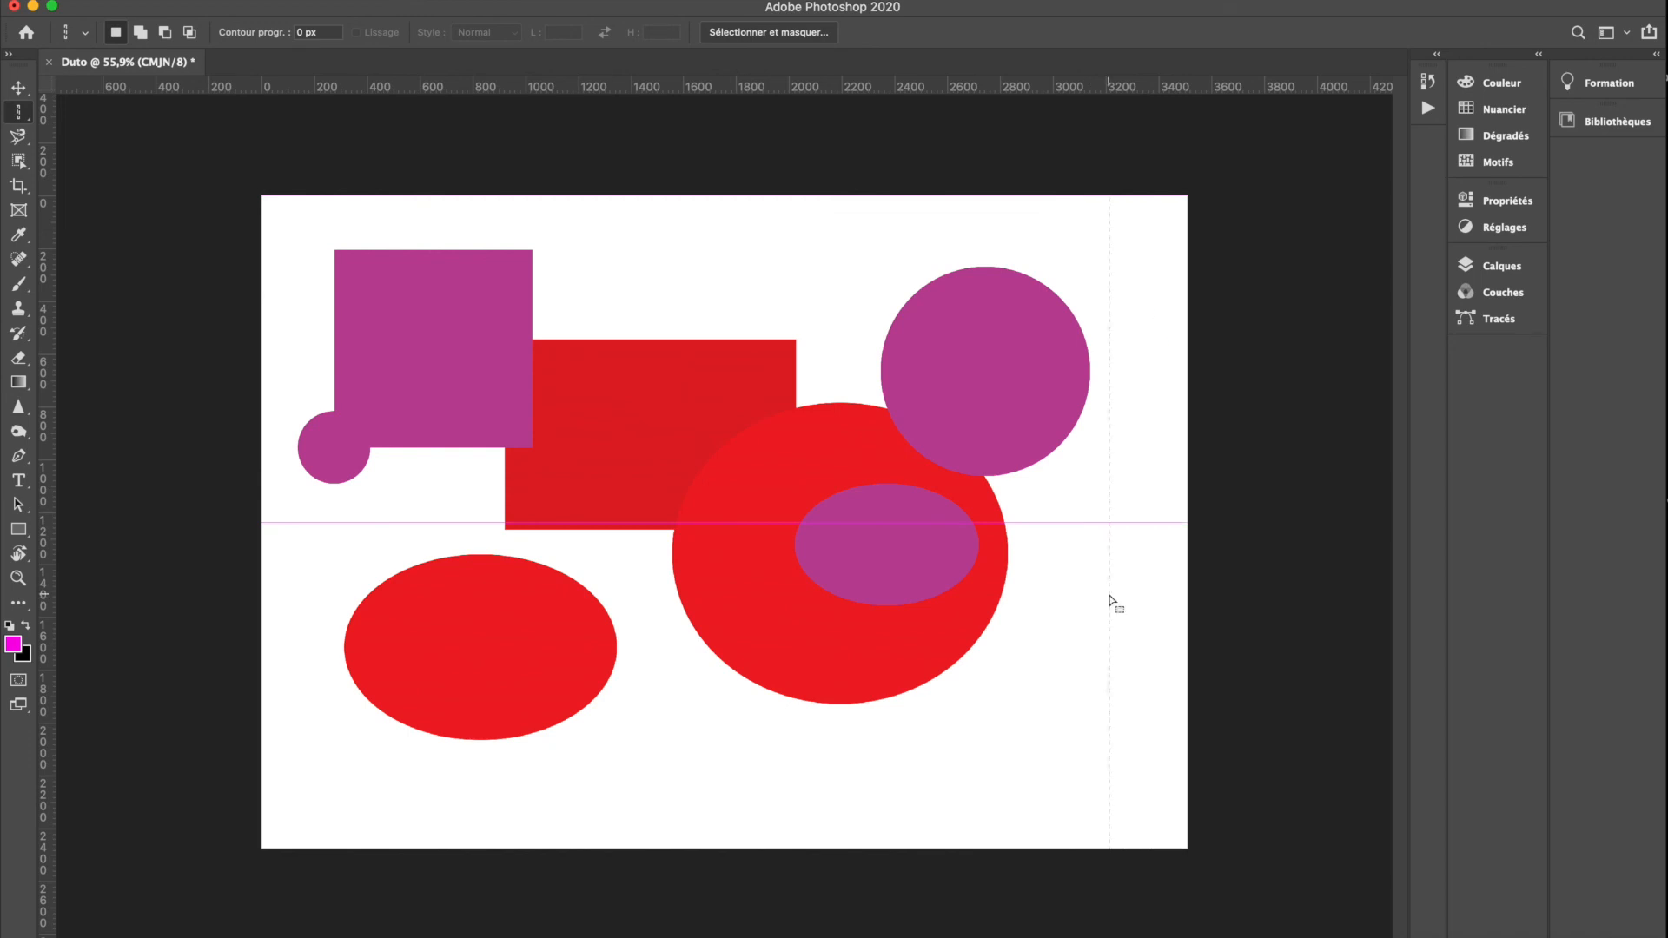
pyautogui.hotkey('shift', 'F5')
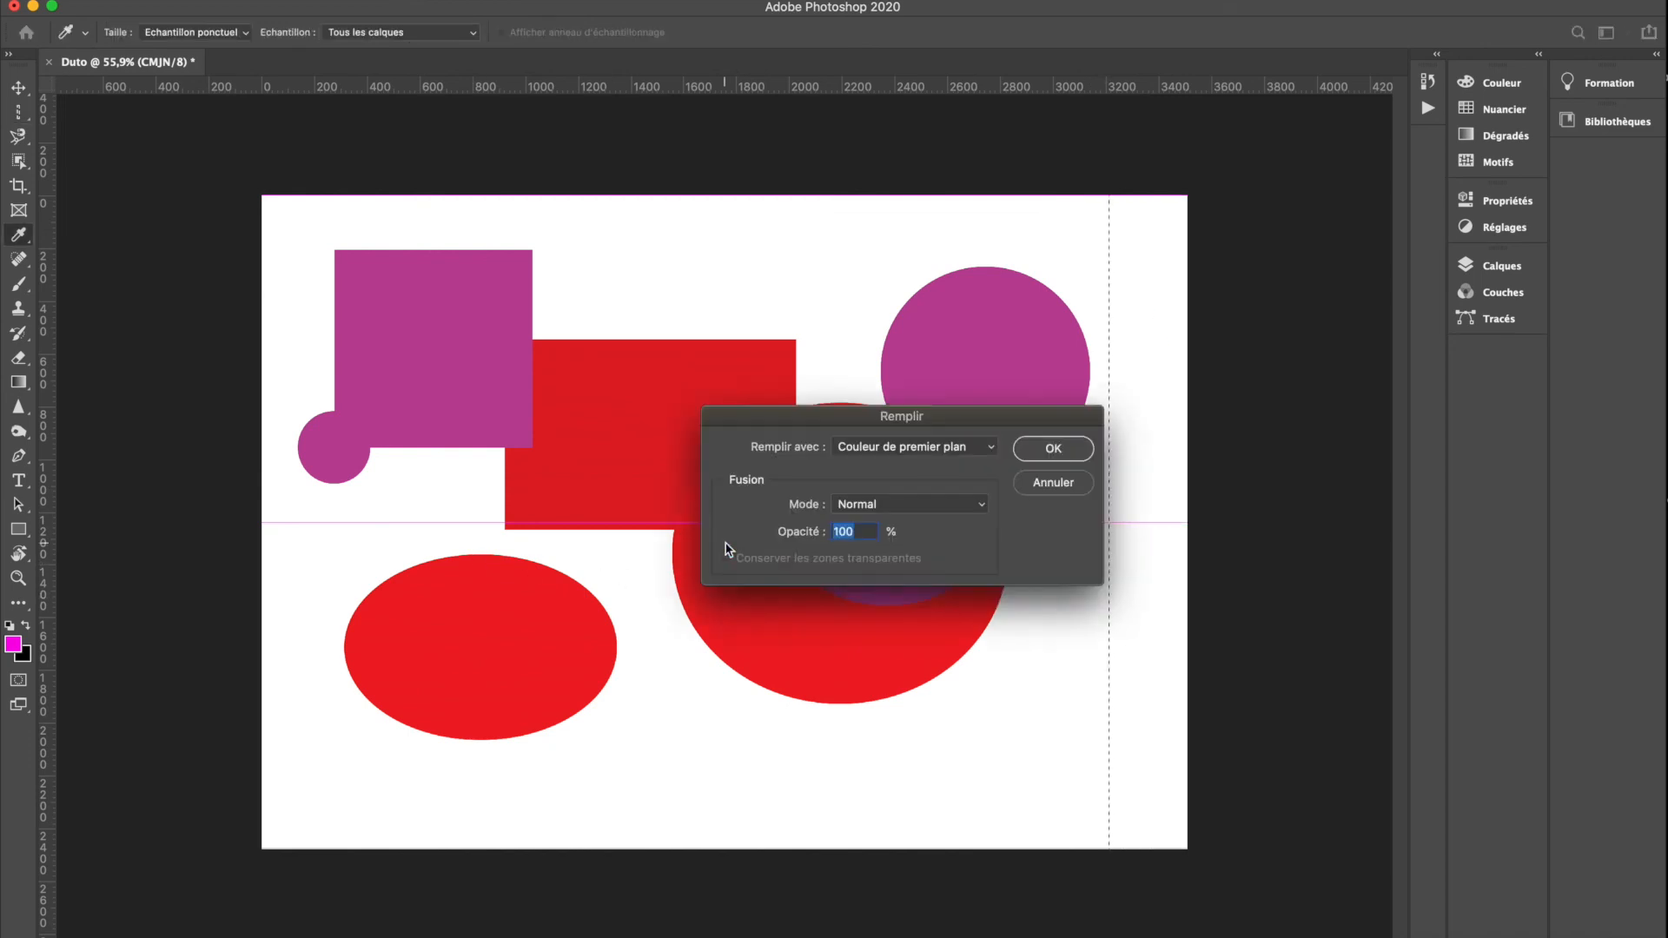
pyautogui.press('Return')
pyautogui.hotkey('ctrl', 'd')
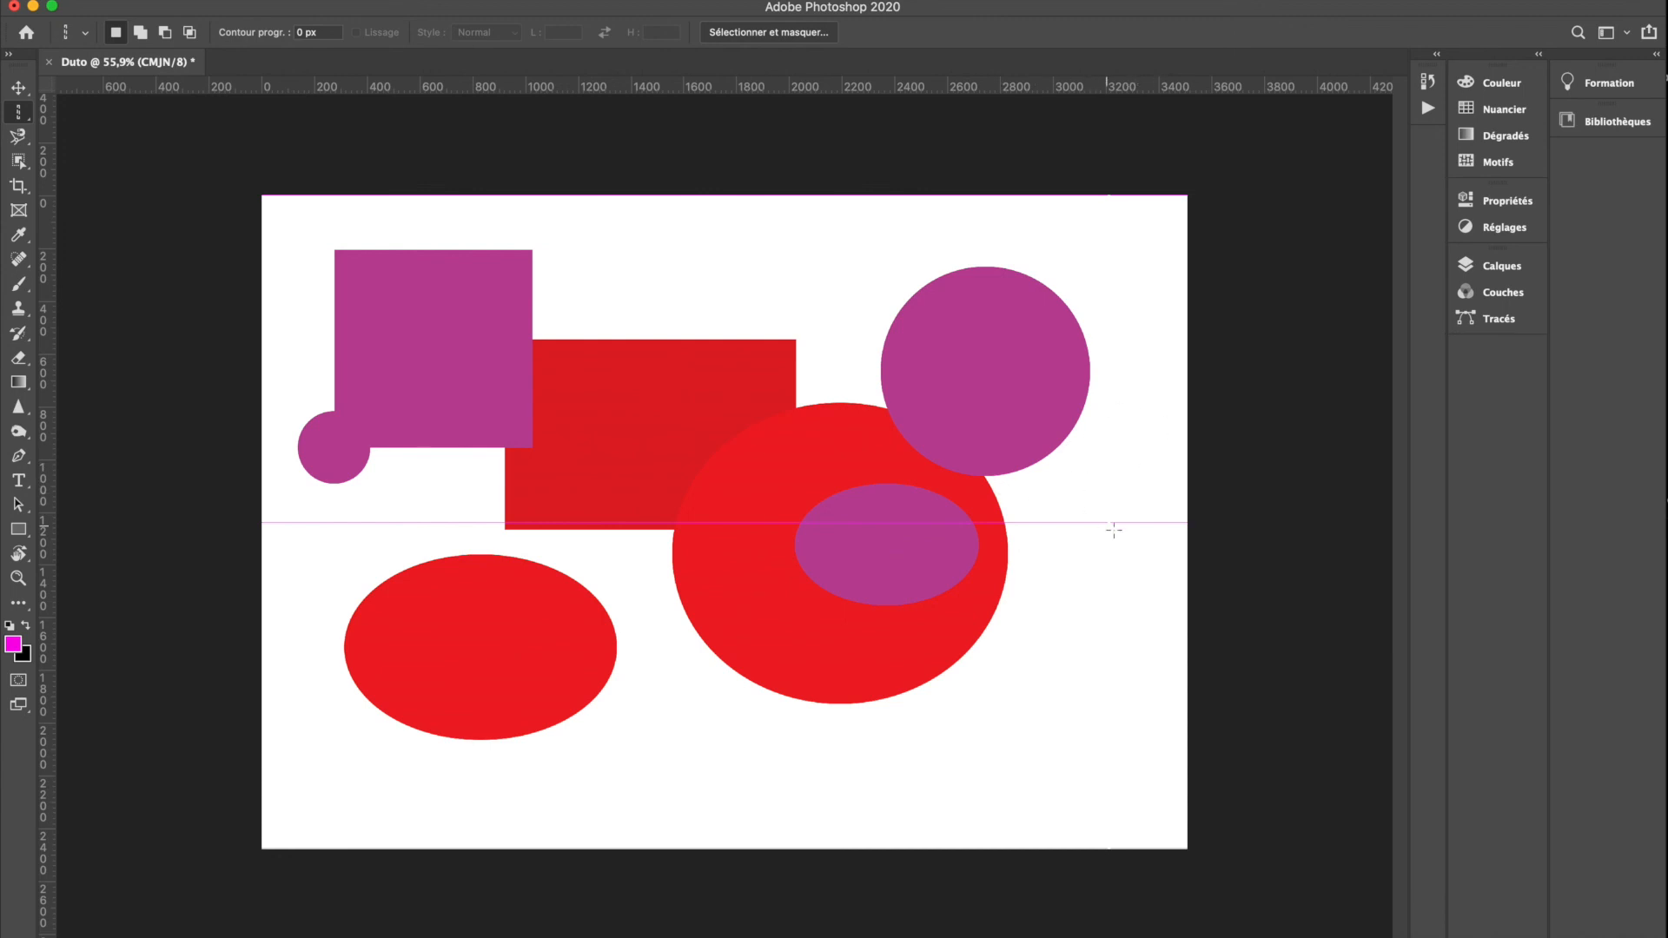
# Examine the filled one-pixel column beside the magenta circle at high magnification, and return to a view of the whole canvas.
pyautogui.scroll(3, 1114, 530)
pyautogui.hscroll(5, 1113, 530)
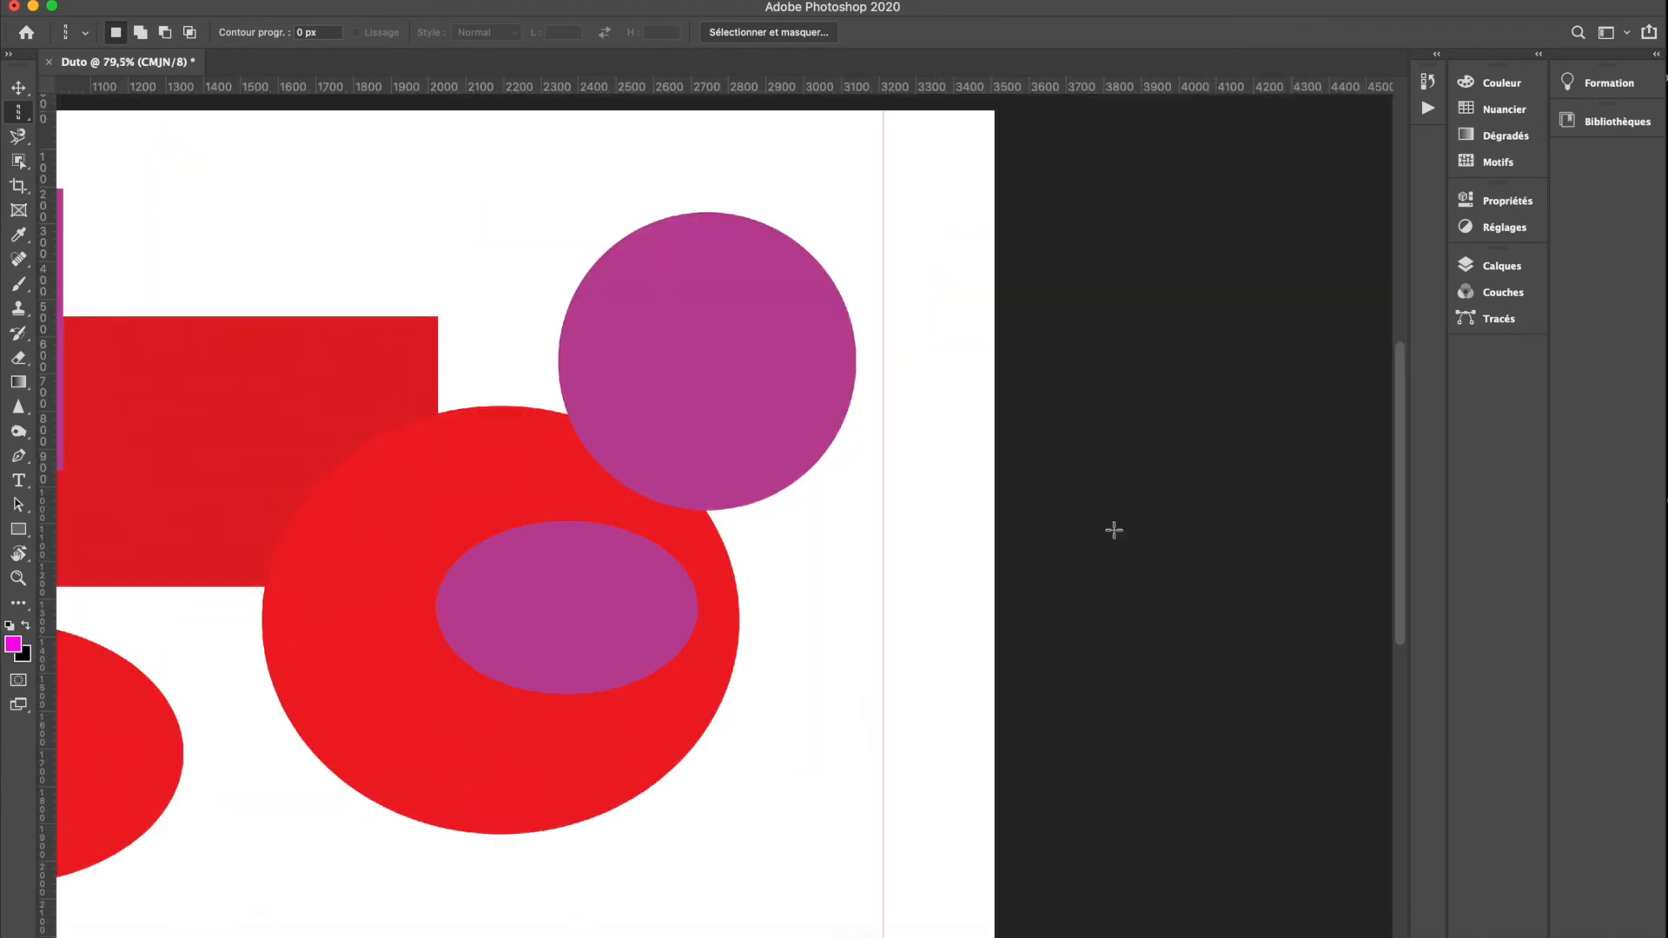
pyautogui.scroll(6, 864, 555)
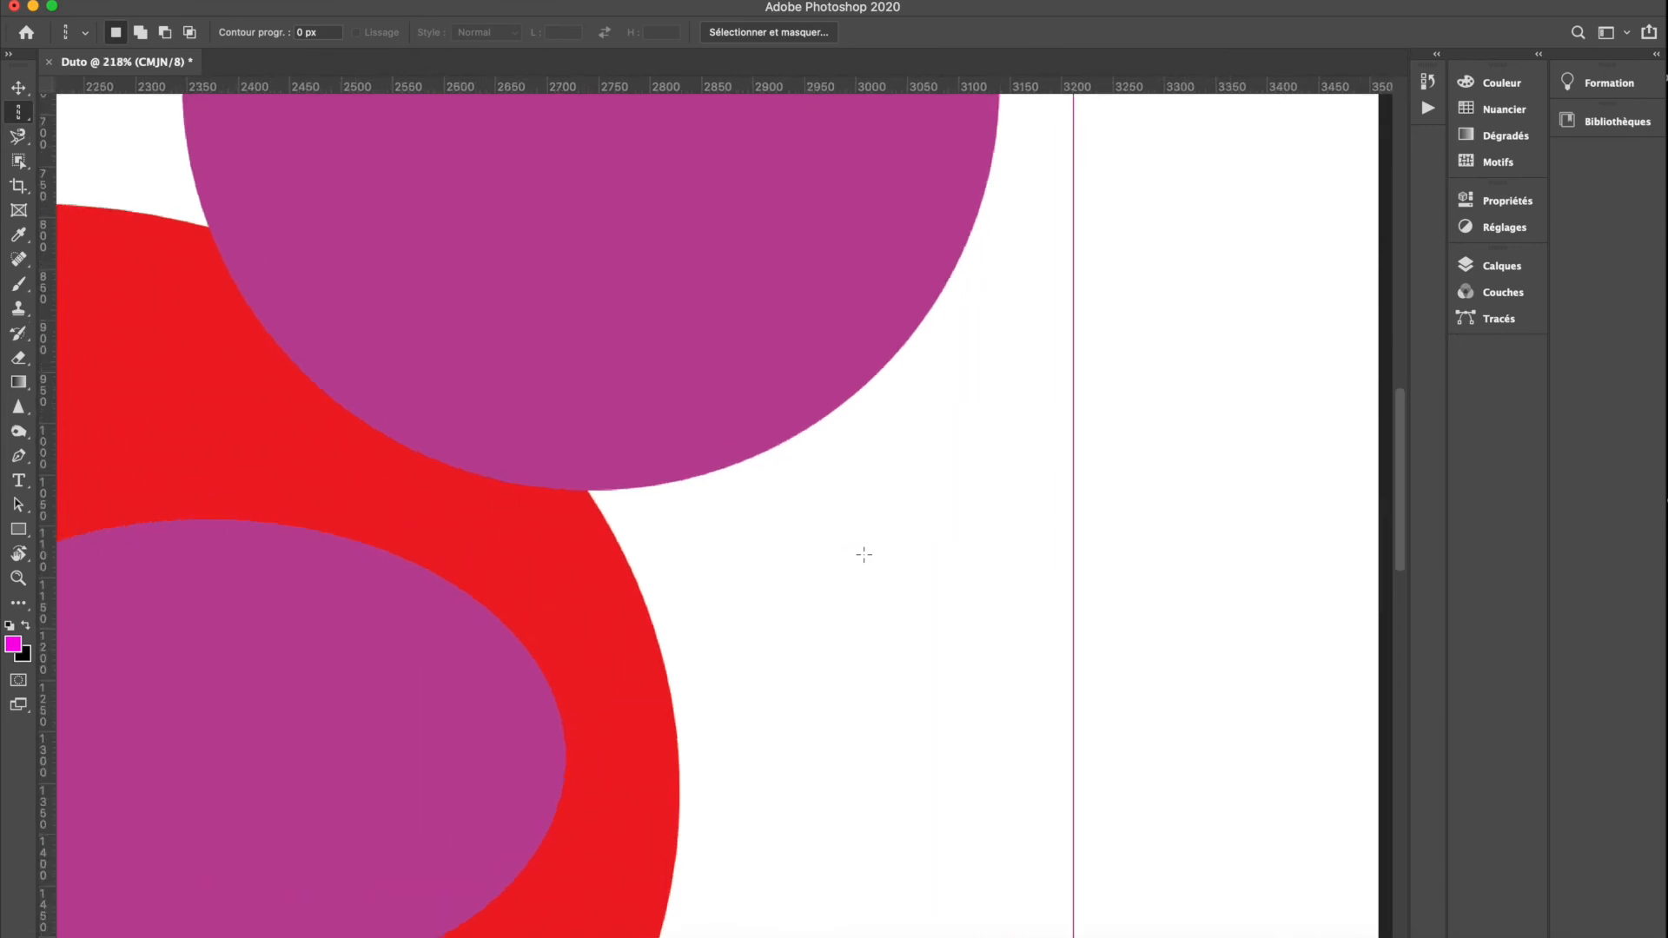
pyautogui.hscroll(2, 864, 554)
pyautogui.hscroll(3, 865, 554)
pyautogui.scroll(3, 864, 554)
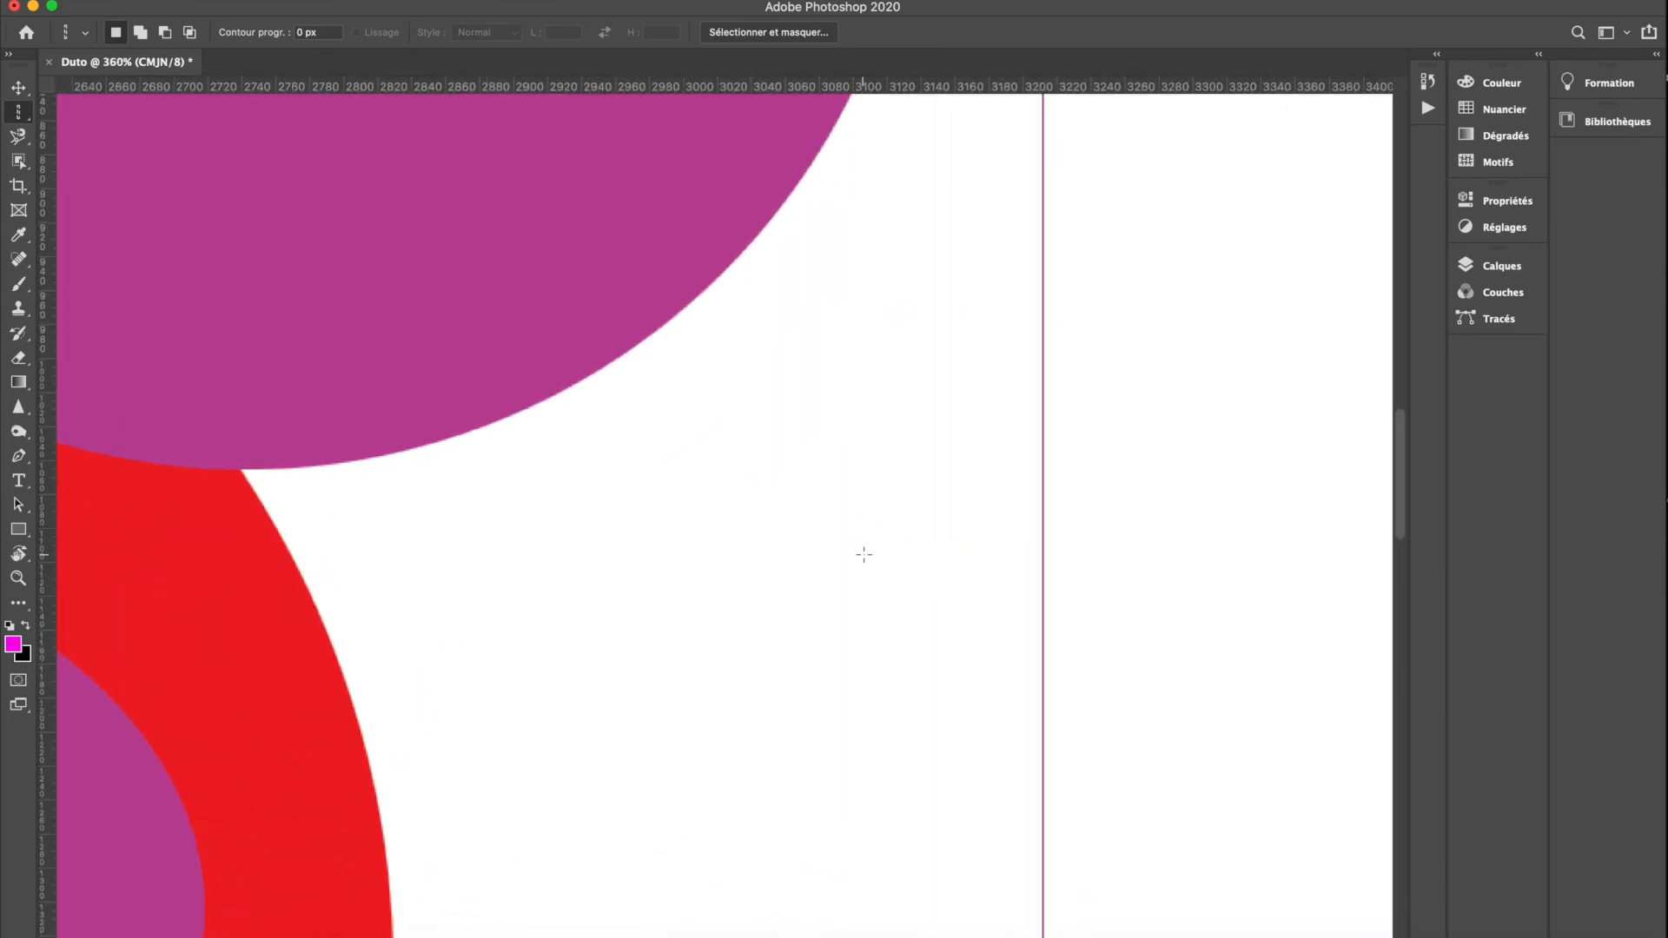
pyautogui.hscroll(2, 865, 554)
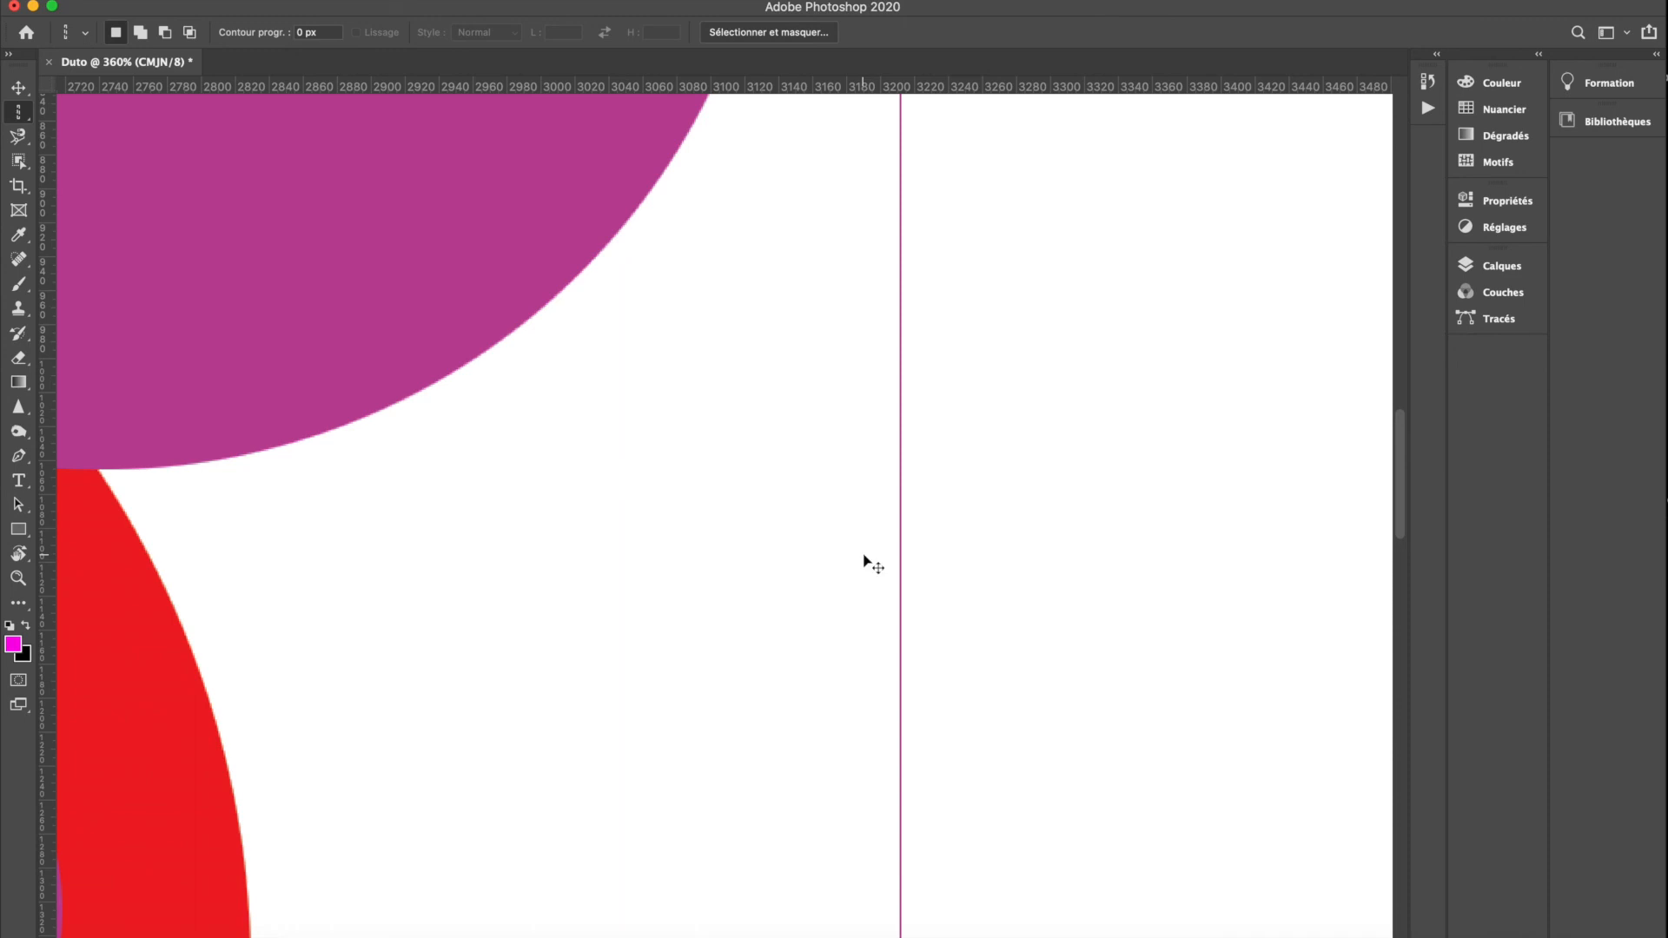
pyautogui.press('super+minus')
pyautogui.press('super+minus')
pyautogui.press('super+plus')
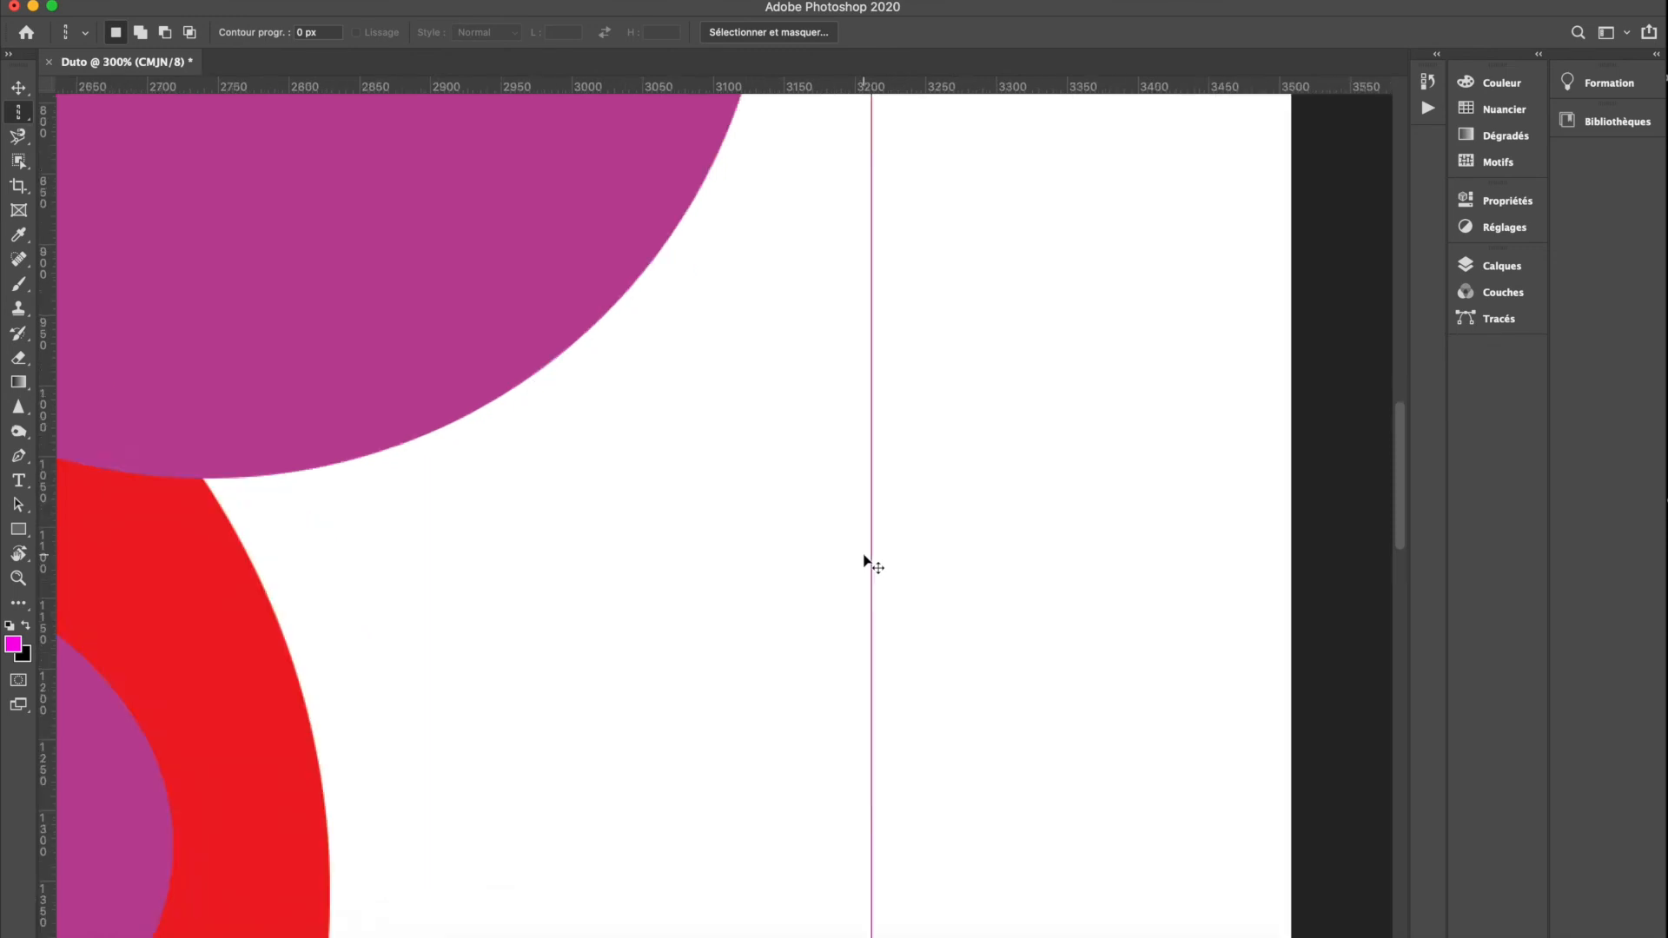
pyautogui.press('super+plus')
pyautogui.scroll(8, 864, 554)
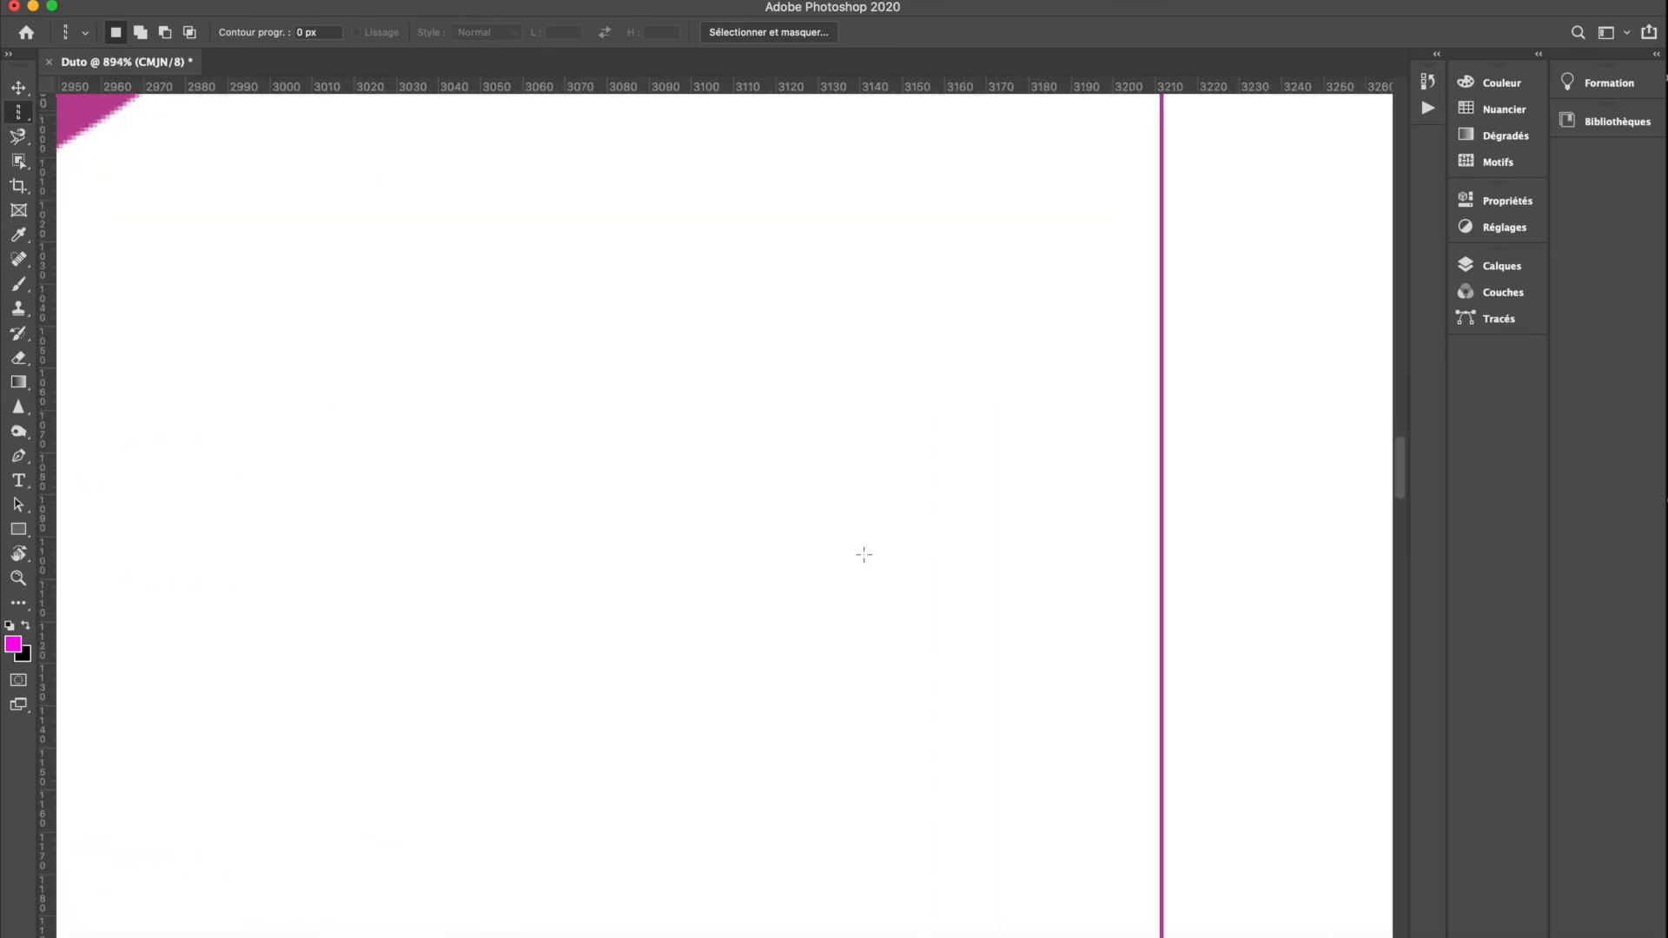
pyautogui.scroll(-8, 864, 554)
pyautogui.hscroll(3, 863, 554)
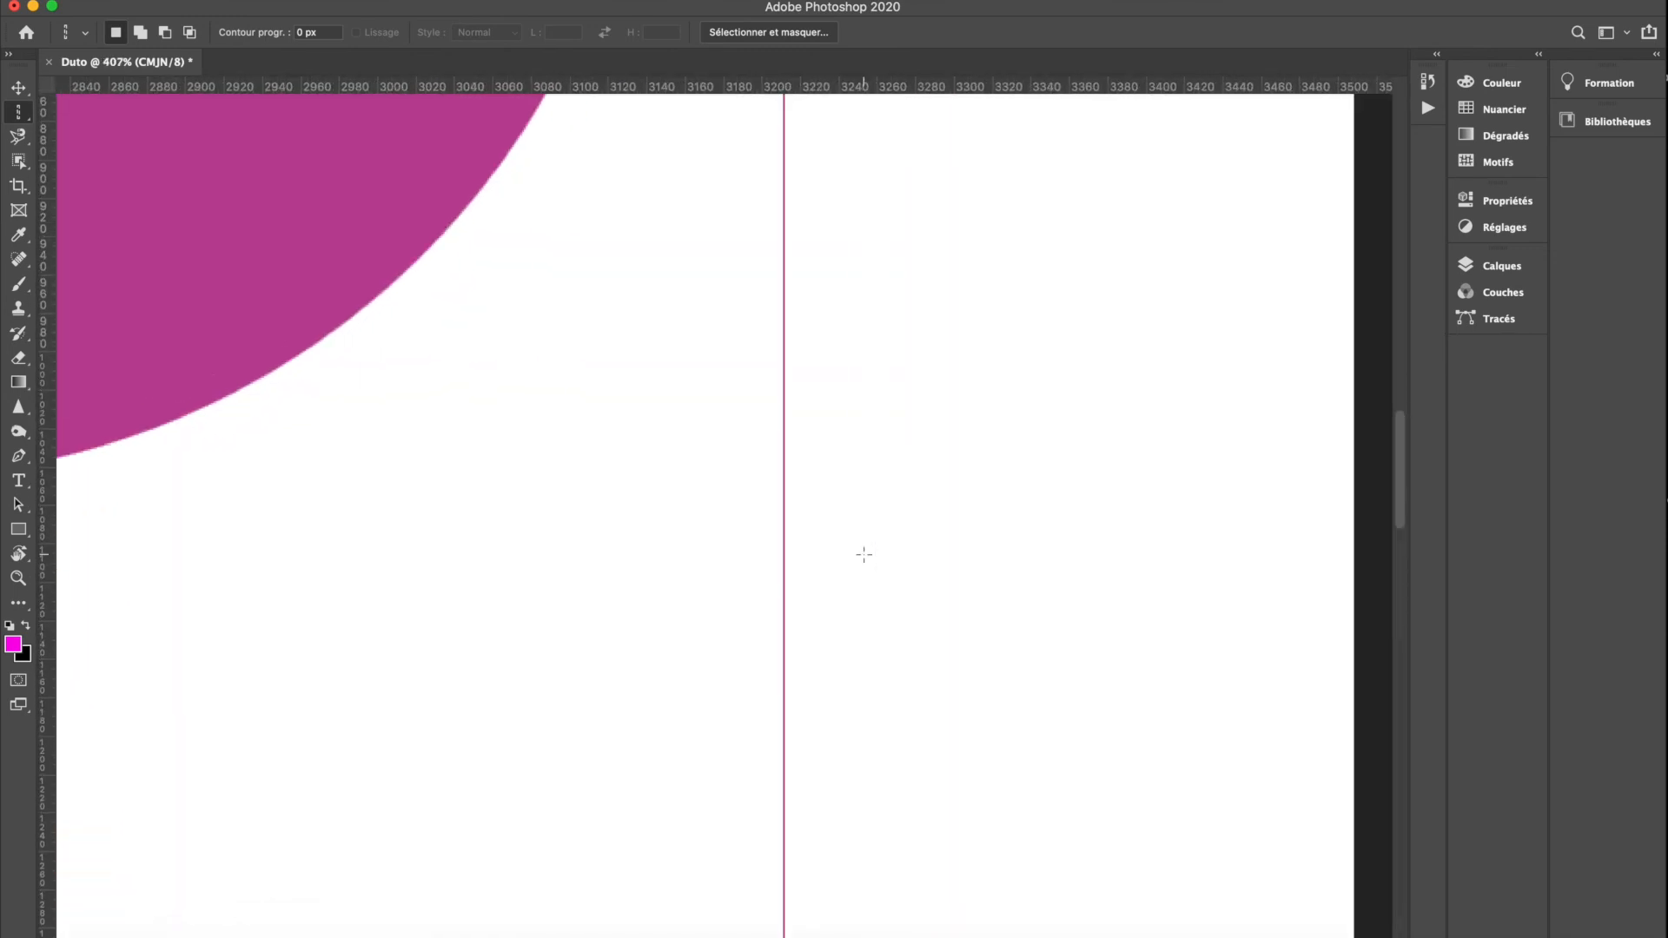
pyautogui.scroll(10, 782, 555)
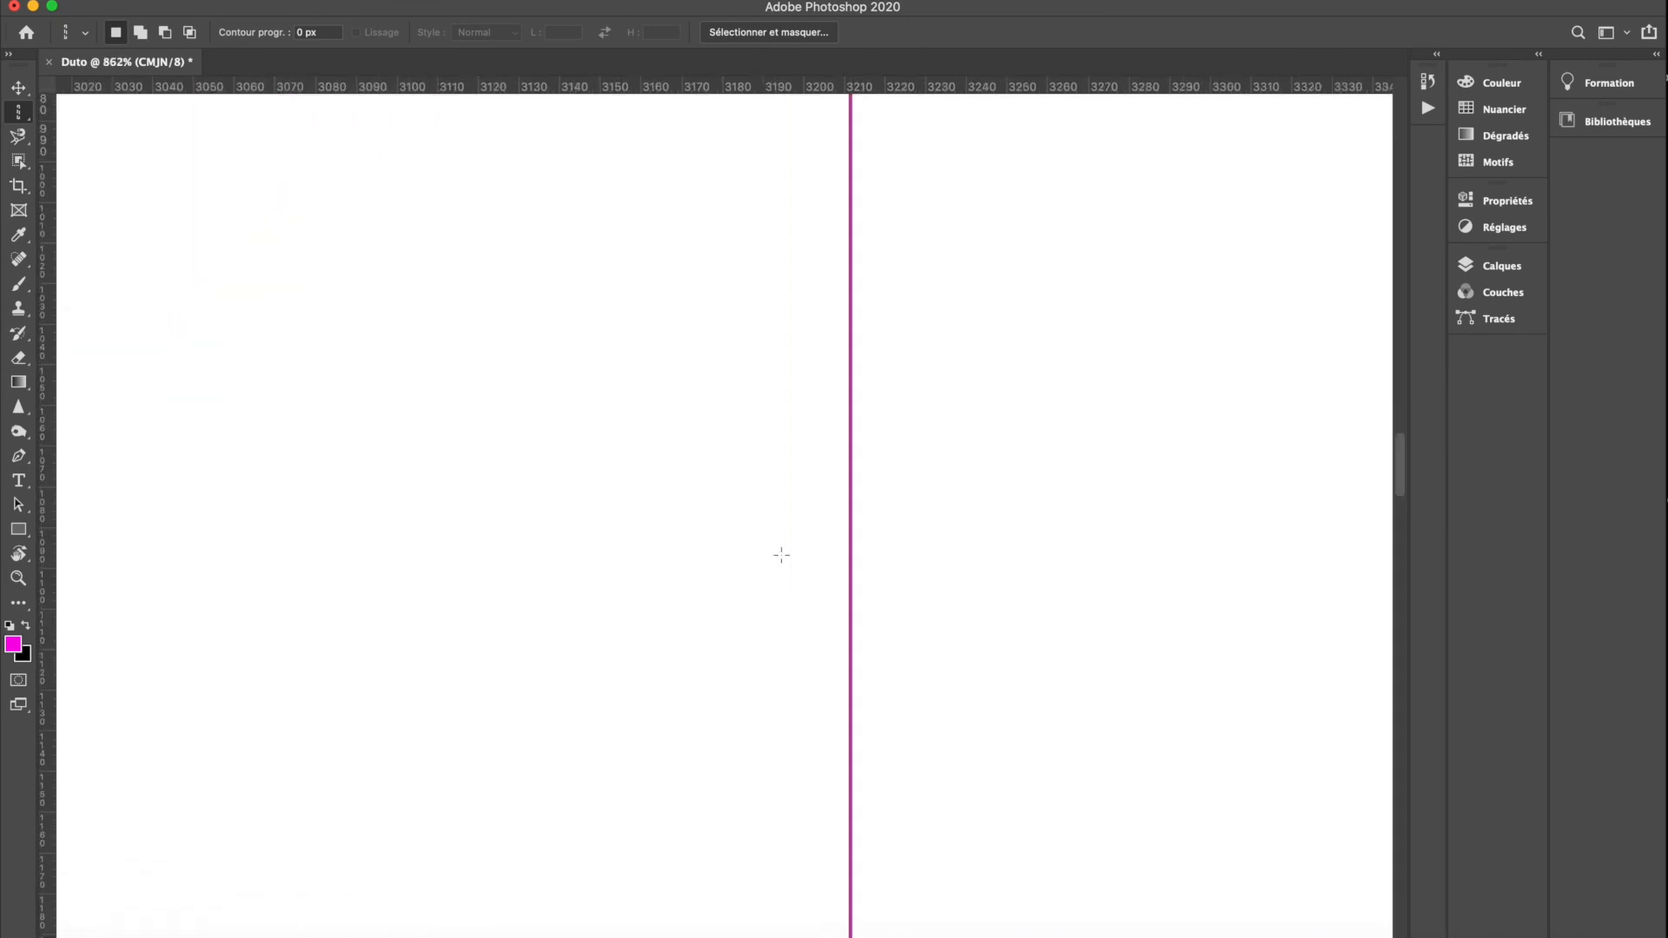
pyautogui.hscroll(-4, 920, 558)
pyautogui.hscroll(3, 1244, 581)
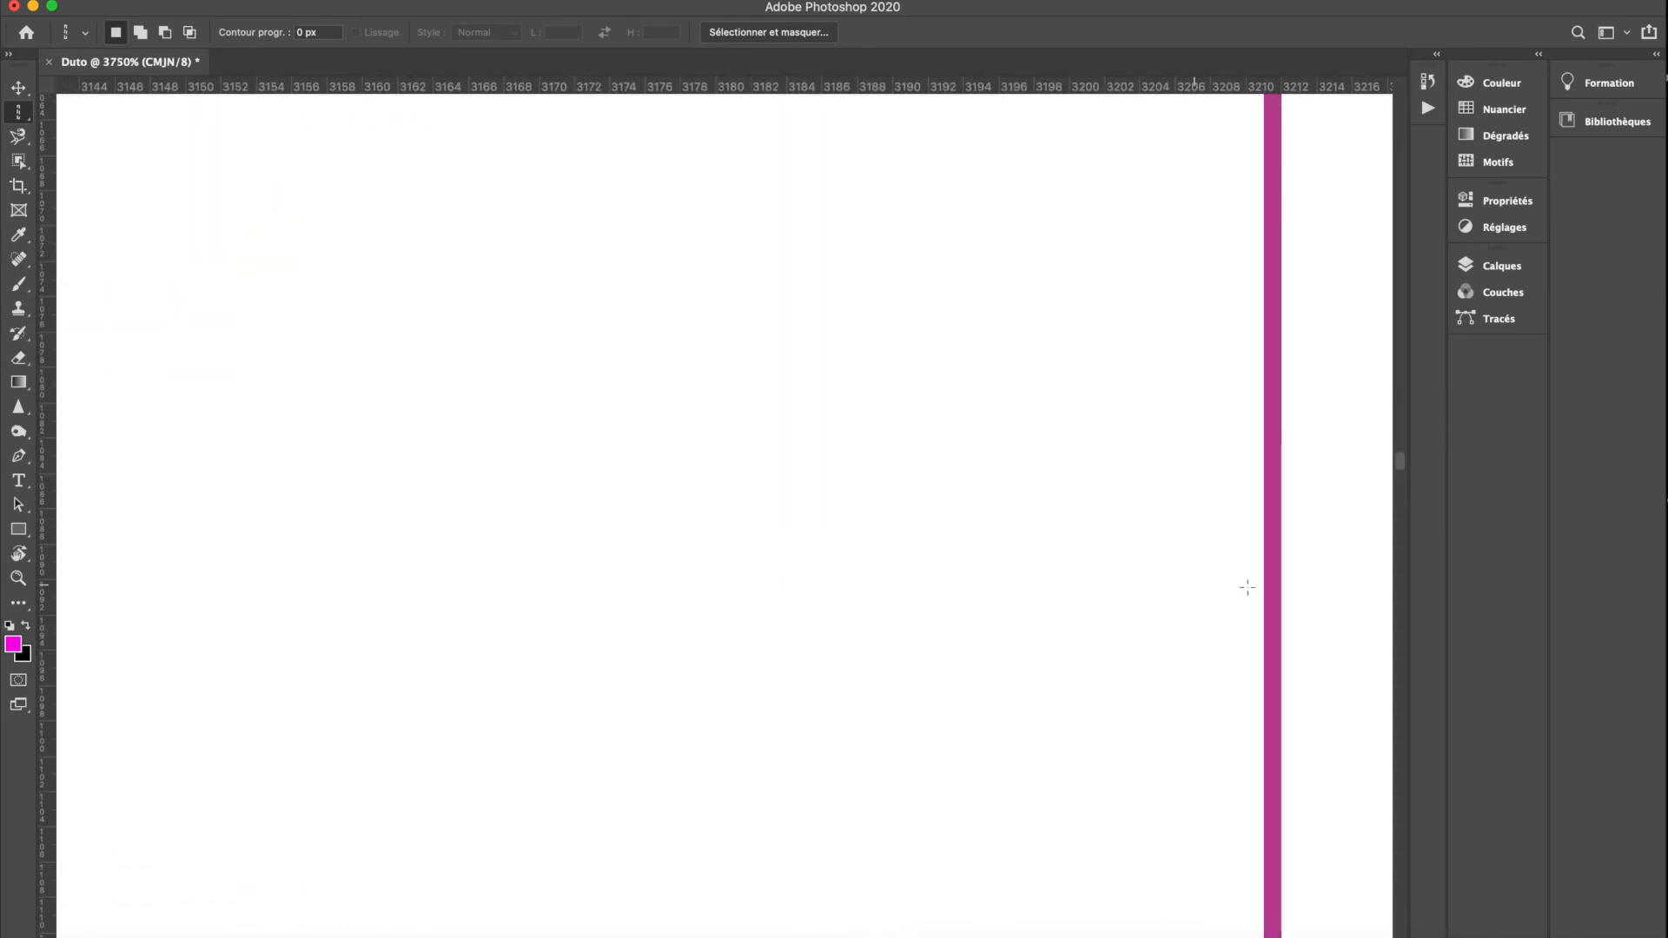
pyautogui.scroll(-5, 1177, 492)
pyautogui.scroll(-10, 1177, 495)
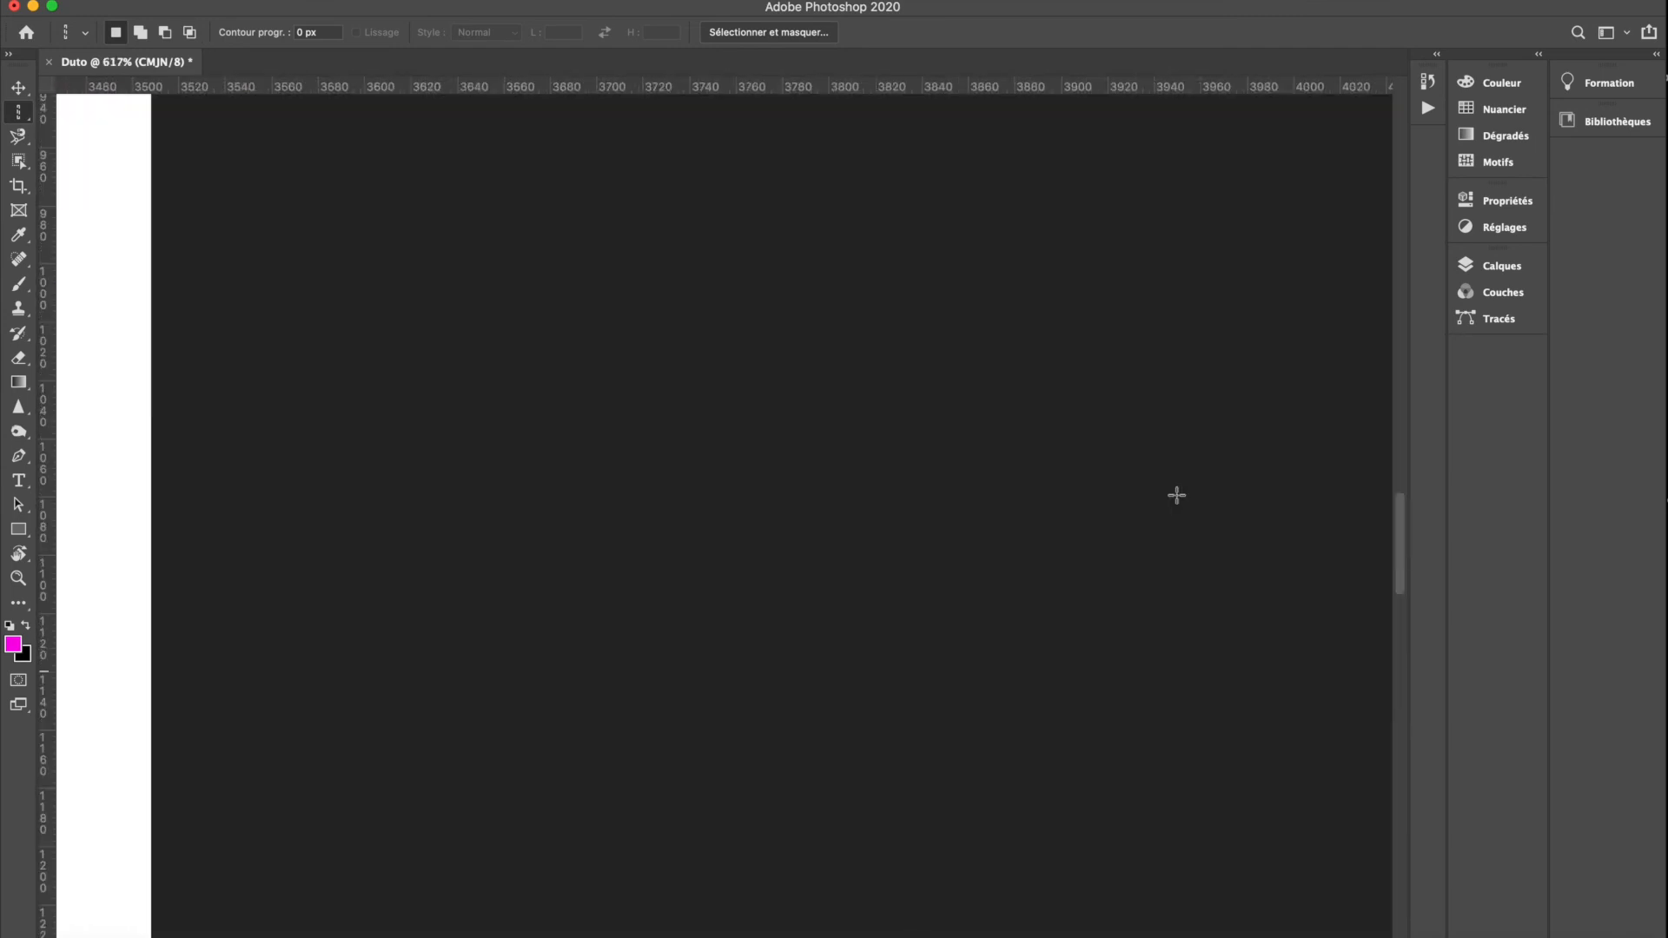
pyautogui.scroll(-4, 1176, 495)
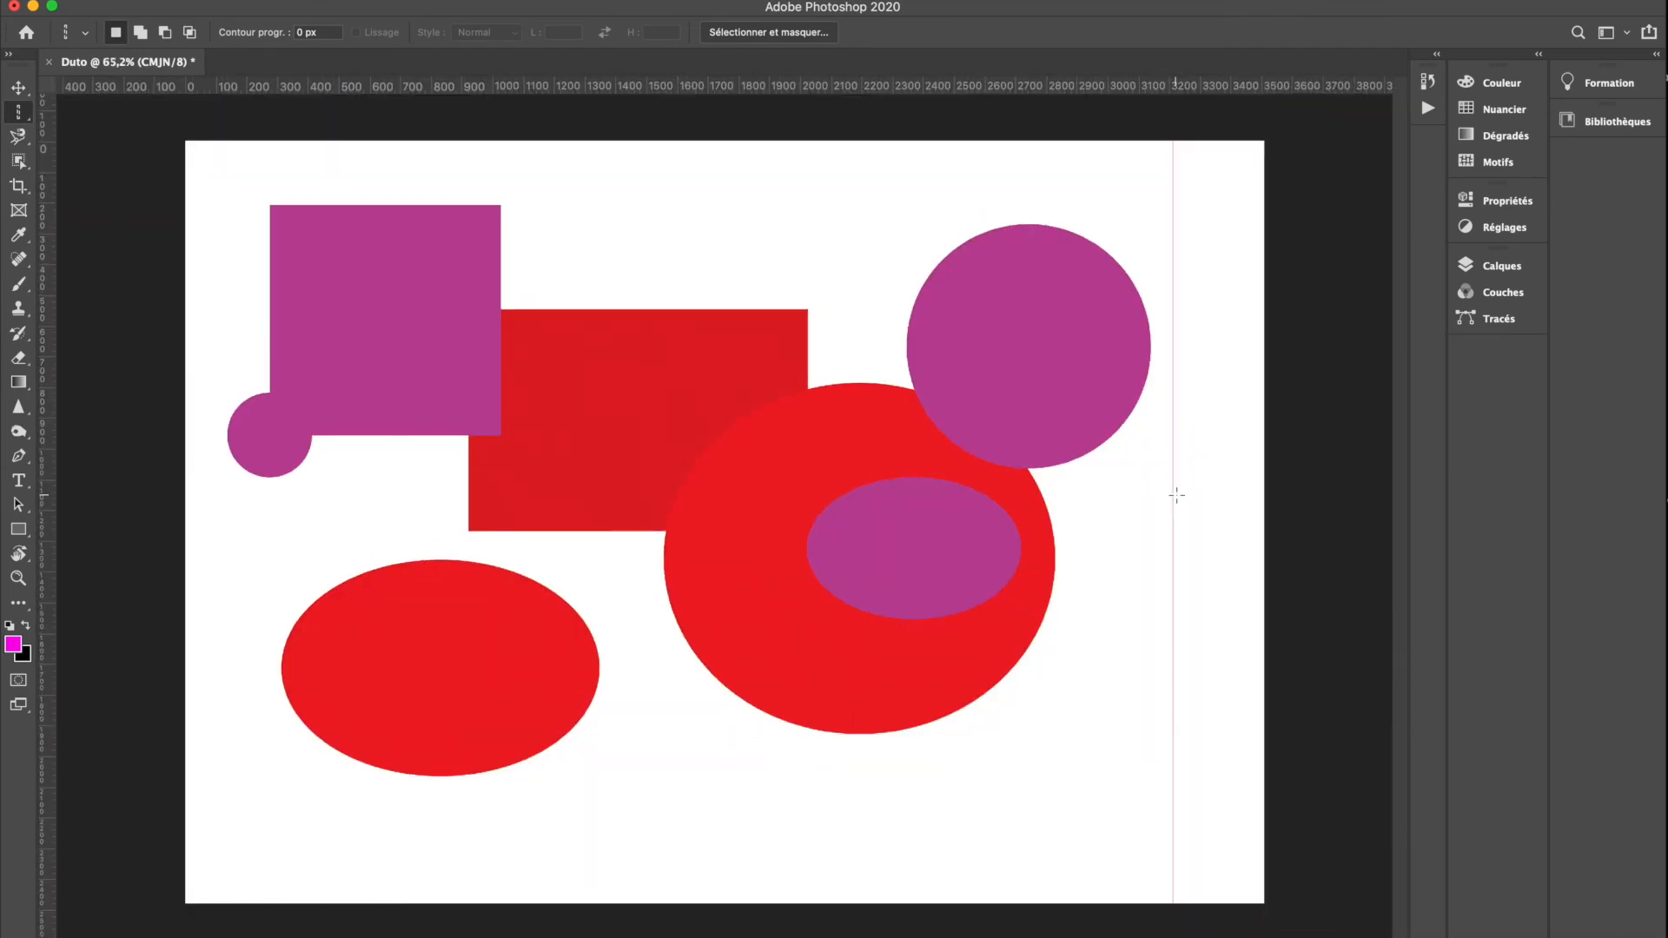
# Switch from the single-column marquee to the rectangular marquee tool.
pyautogui.click(18, 120)
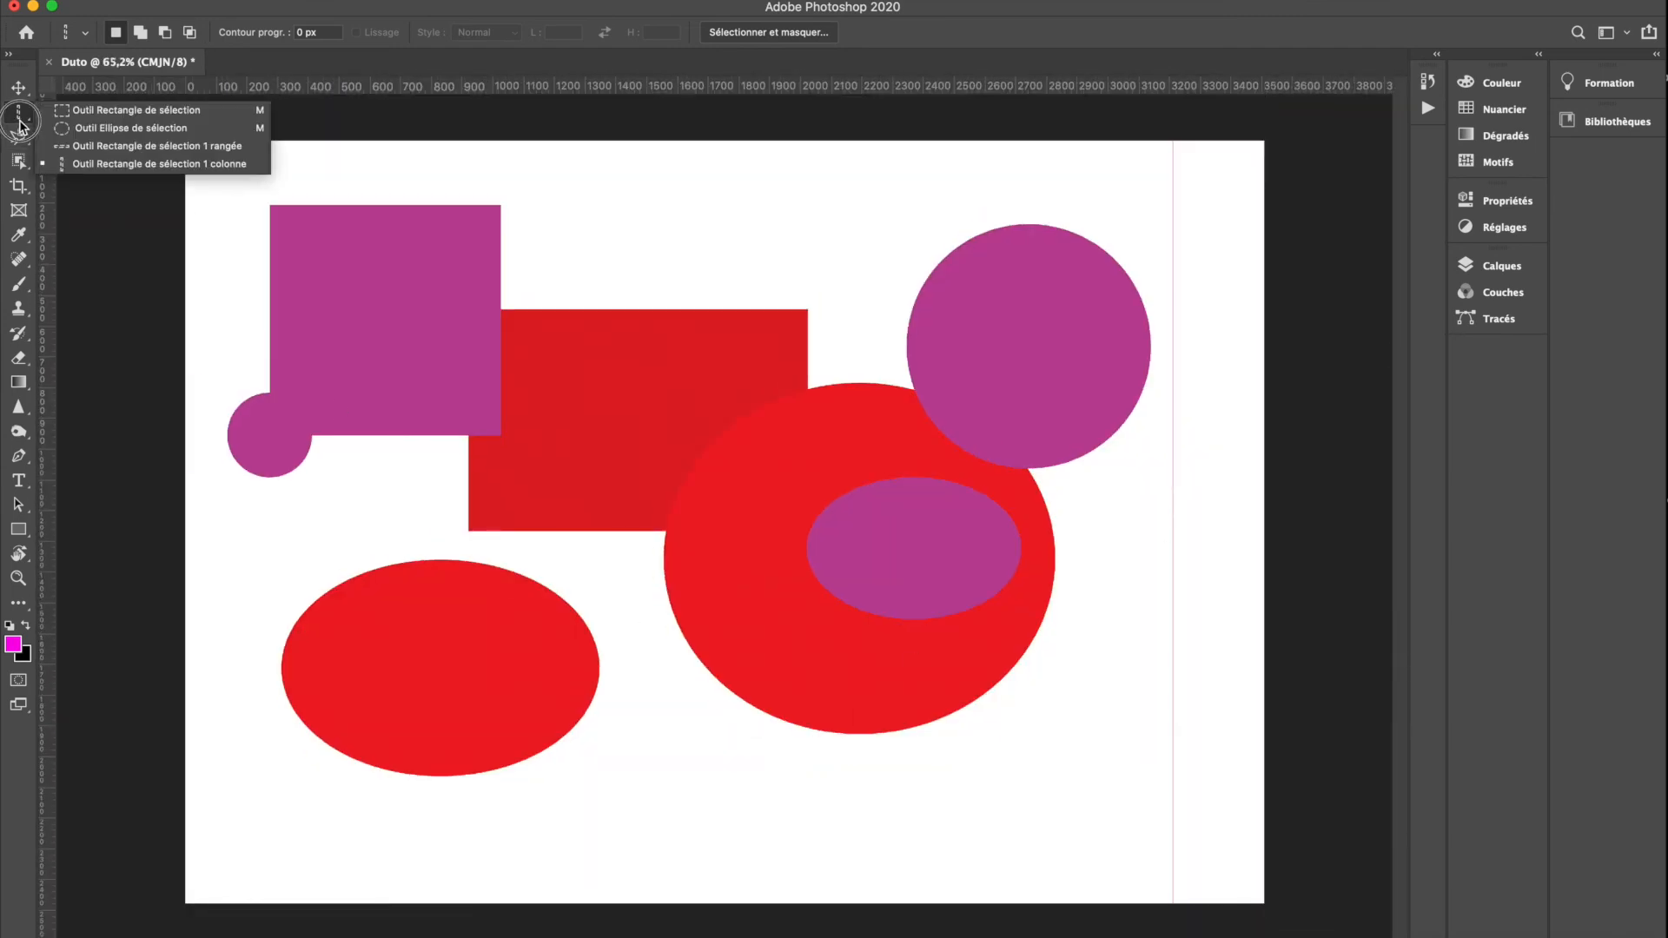
pyautogui.click(113, 110)
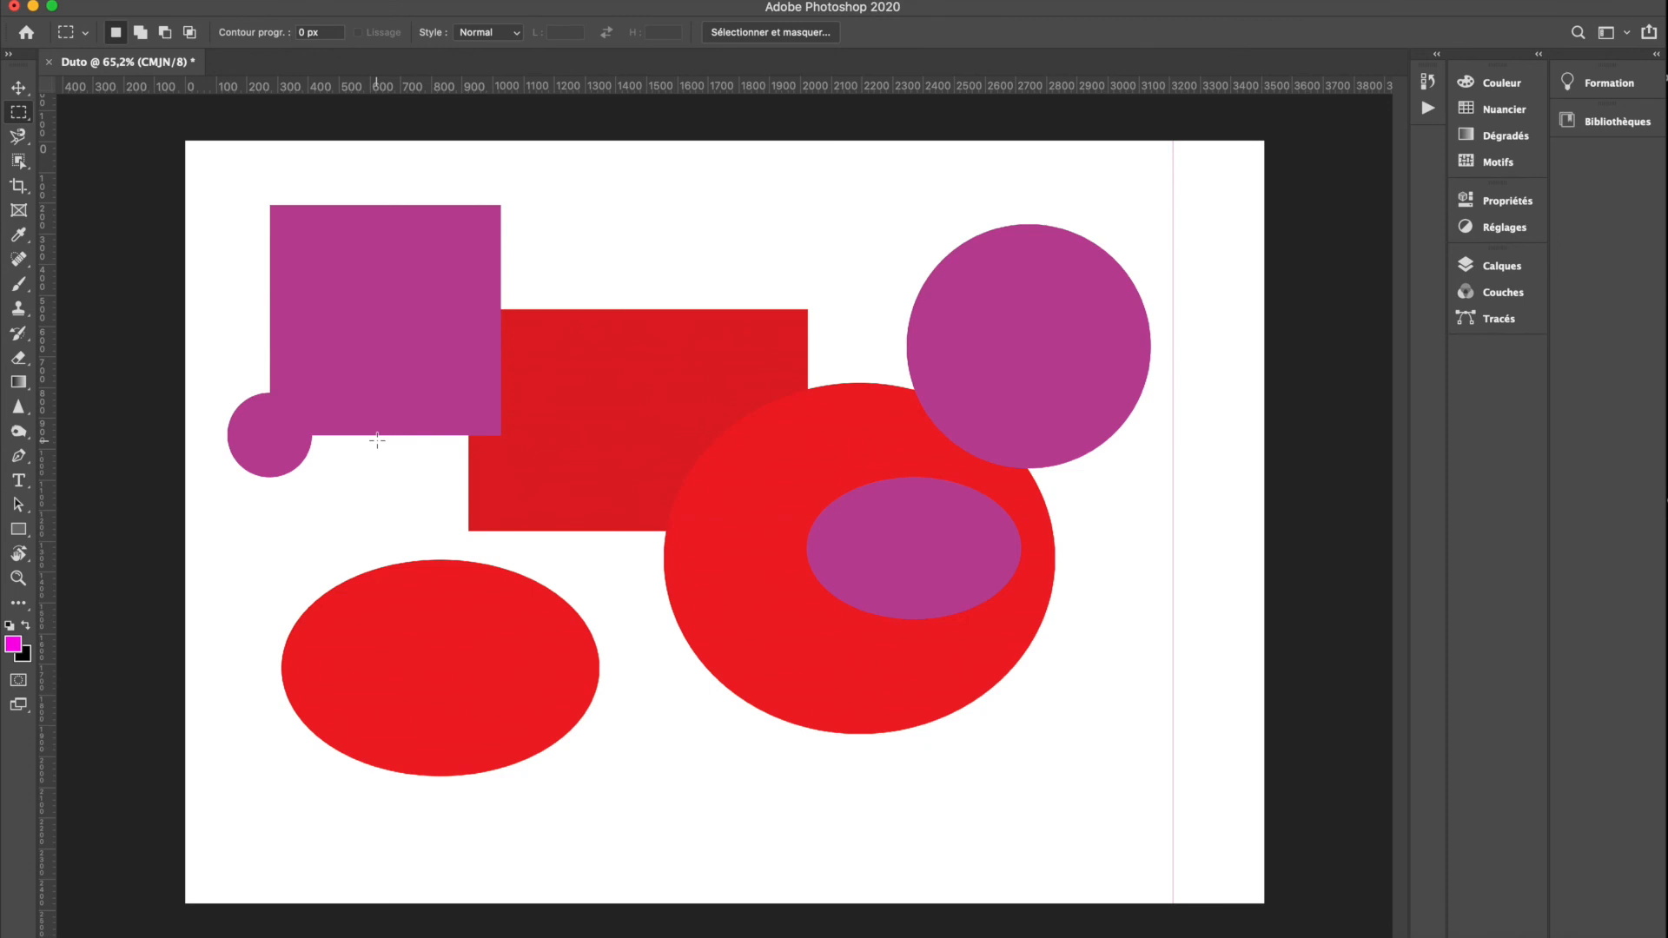